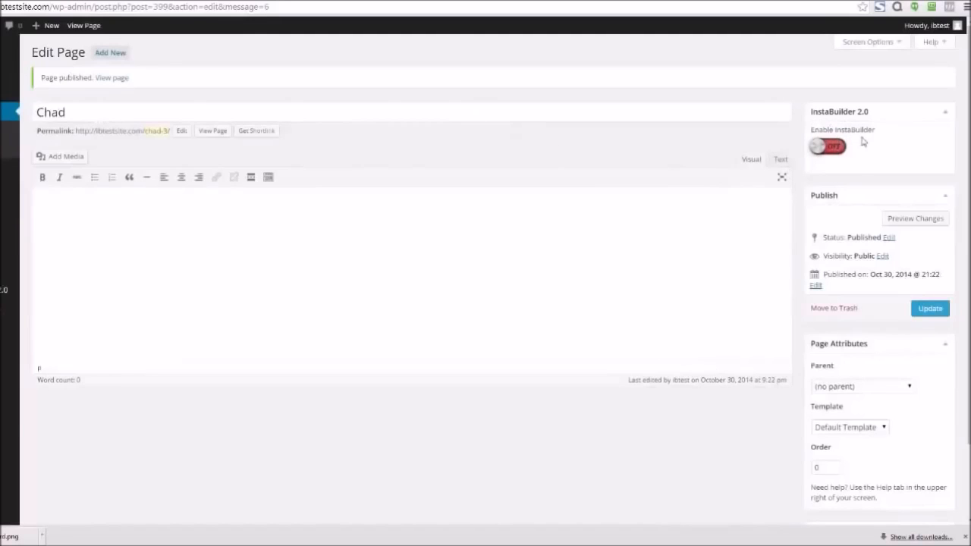
# Enable InstaBuilder for the Chad page and launch the IB 2.0 editor
pyautogui.click(841, 148)
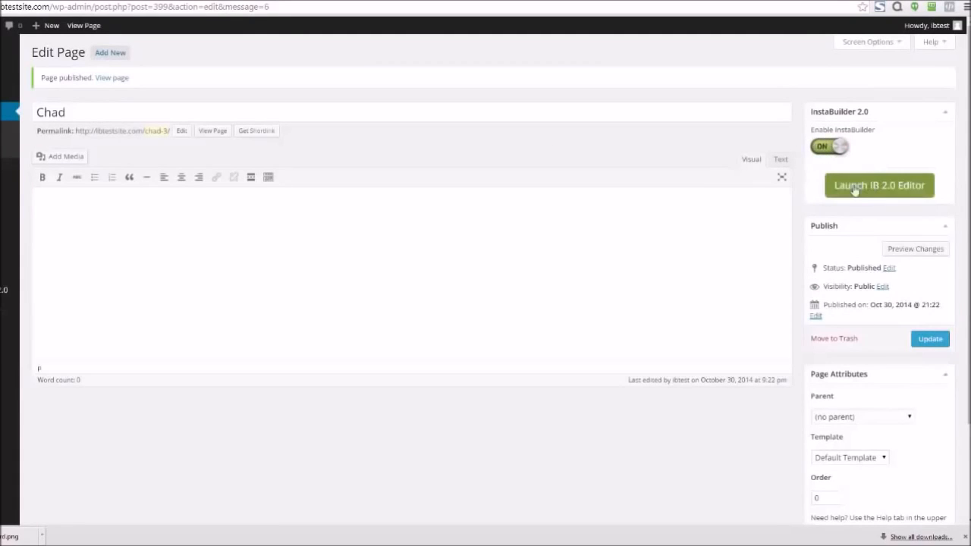
pyautogui.click(885, 188)
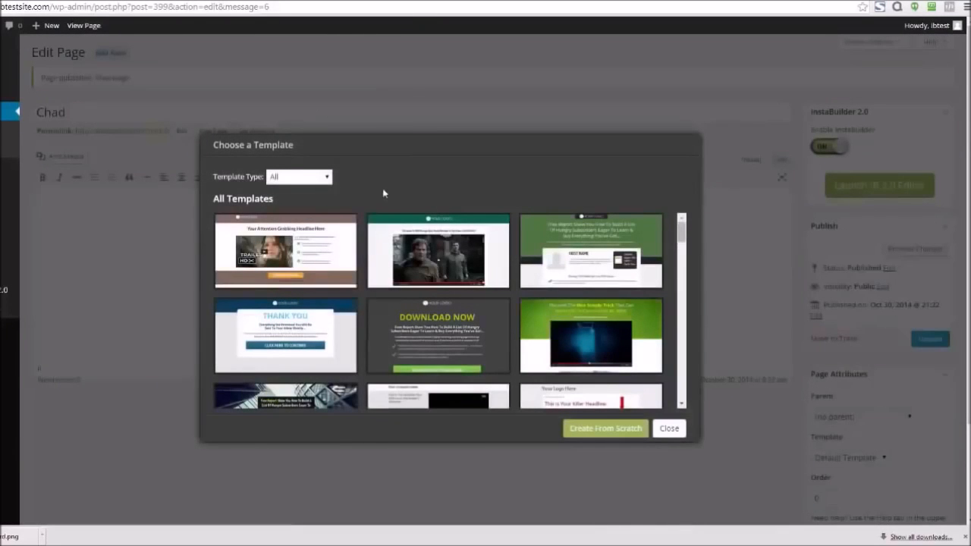
# Filter the templates by Sales Page and choose the red template with the 'Your Fancy Headline Goes Here...' video layout
pyautogui.click(327, 179)
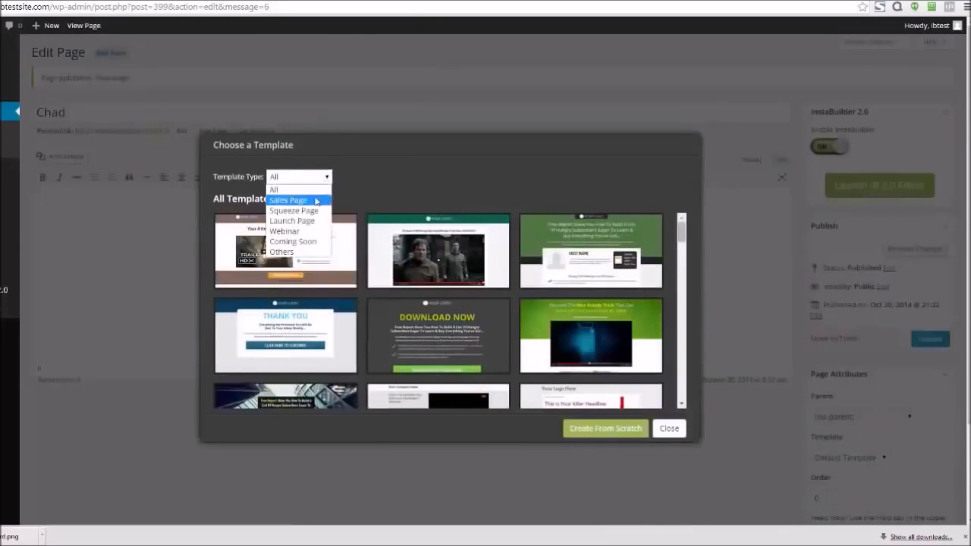
pyautogui.click(309, 252)
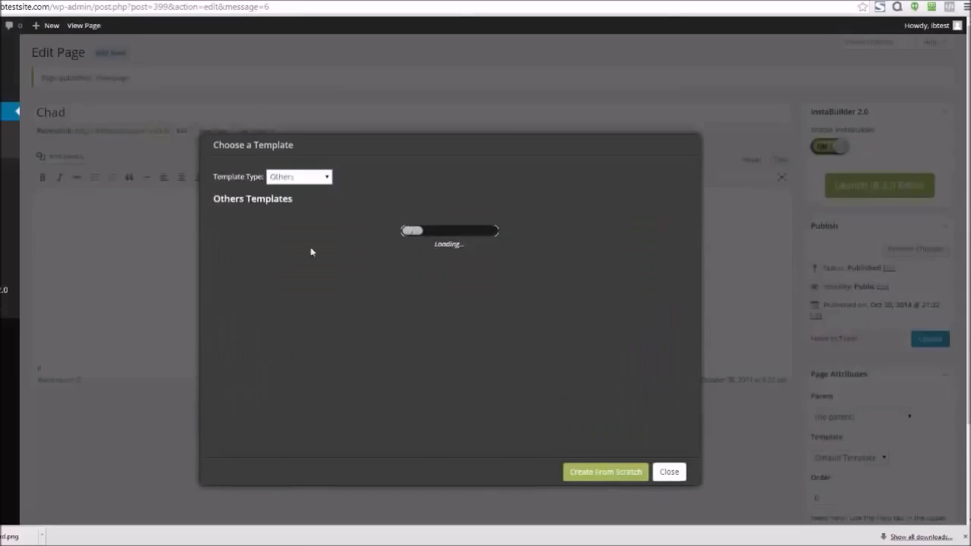
pyautogui.click(325, 179)
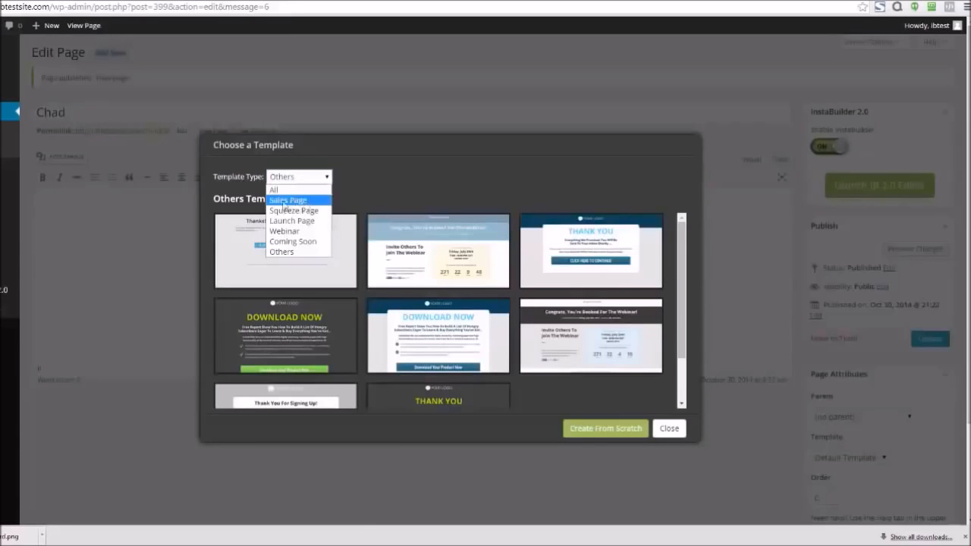
pyautogui.click(305, 201)
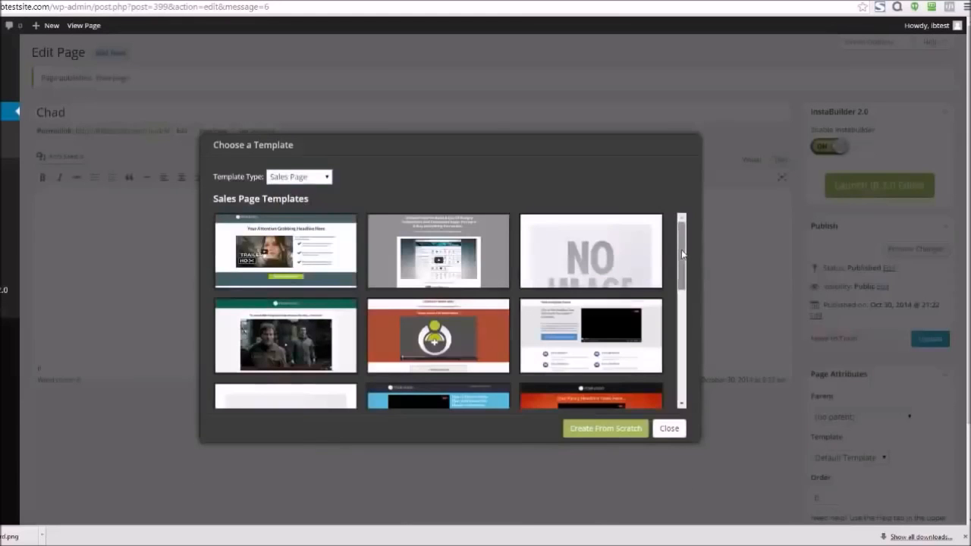
pyautogui.moveTo(682, 255); pyautogui.dragTo(684, 293)
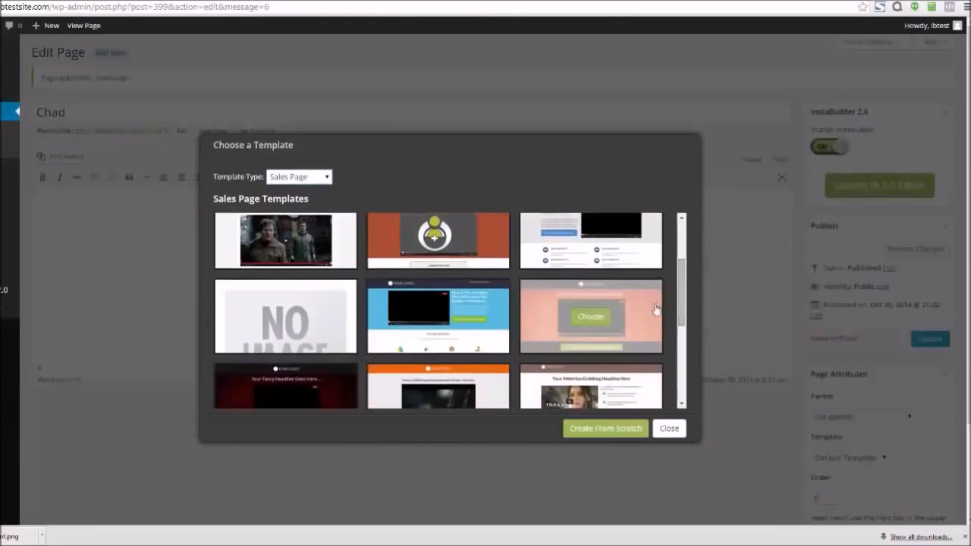
pyautogui.moveTo(684, 292); pyautogui.dragTo(683, 340)
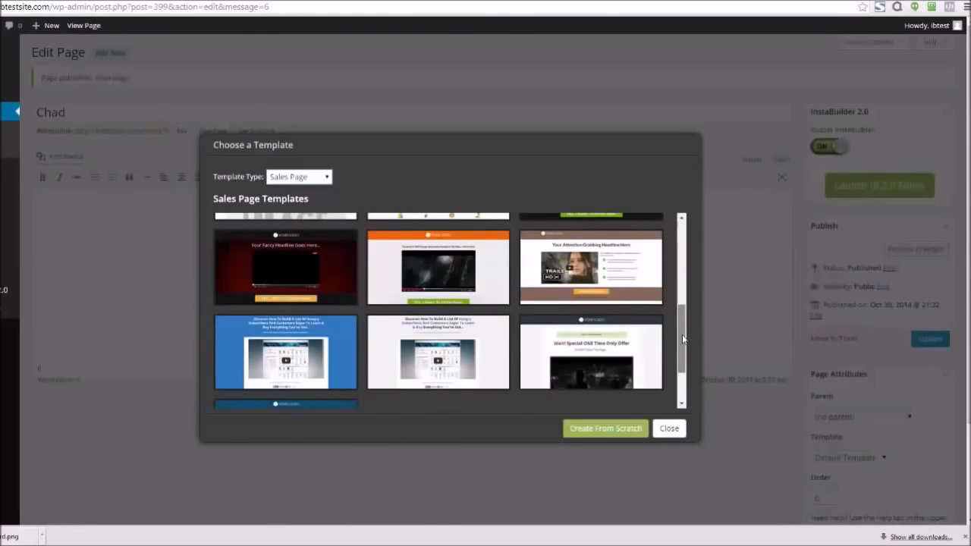
pyautogui.moveTo(288, 272)
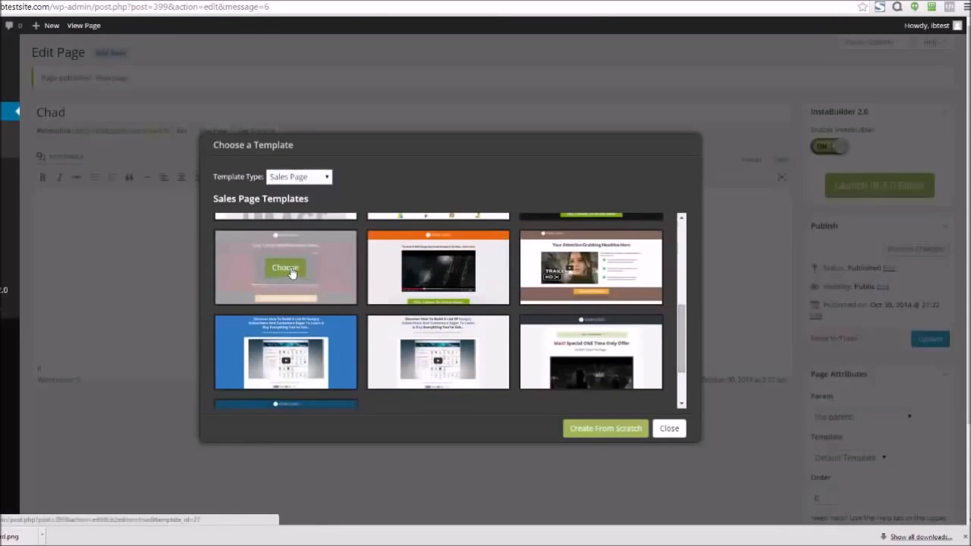
pyautogui.click(291, 272)
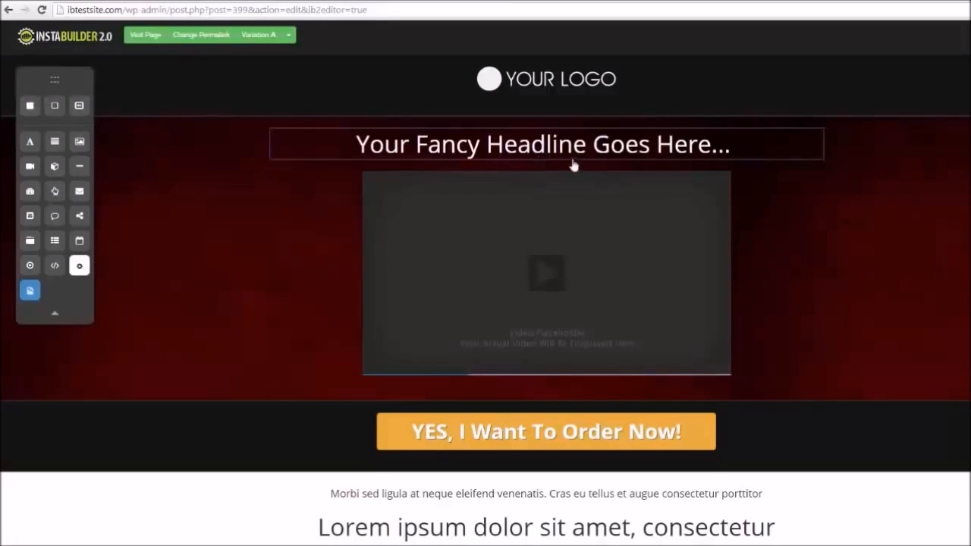
# Replace the main headline text with "Do Change It On The Fly!"
pyautogui.click(703, 367)
pyautogui.click(684, 388)
pyautogui.click(685, 156)
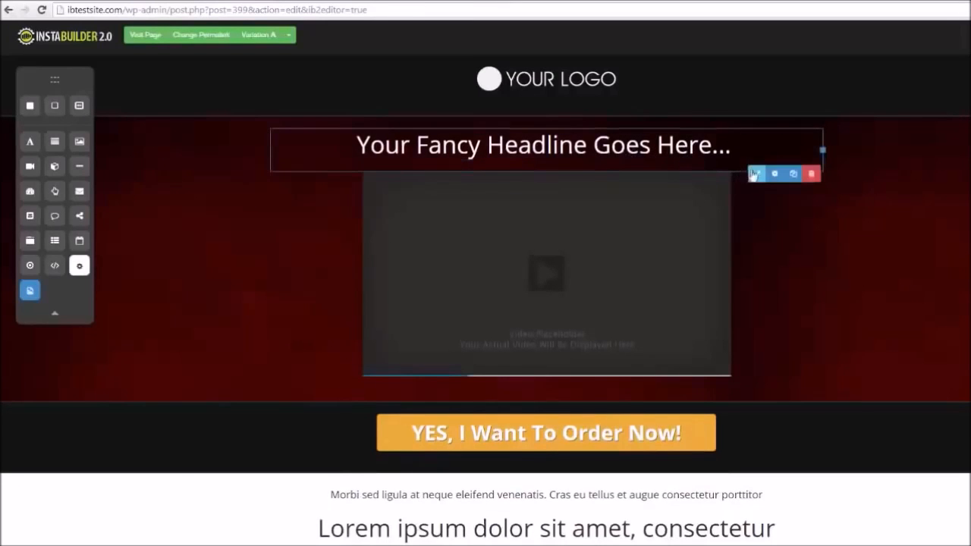
pyautogui.click(755, 175)
pyautogui.moveTo(755, 156); pyautogui.dragTo(353, 148)
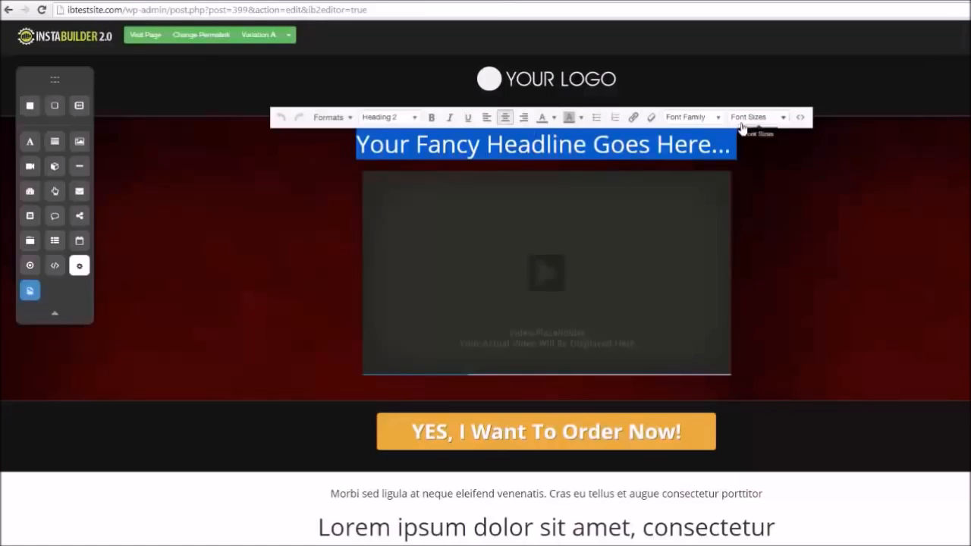
pyautogui.write('Do Chan')
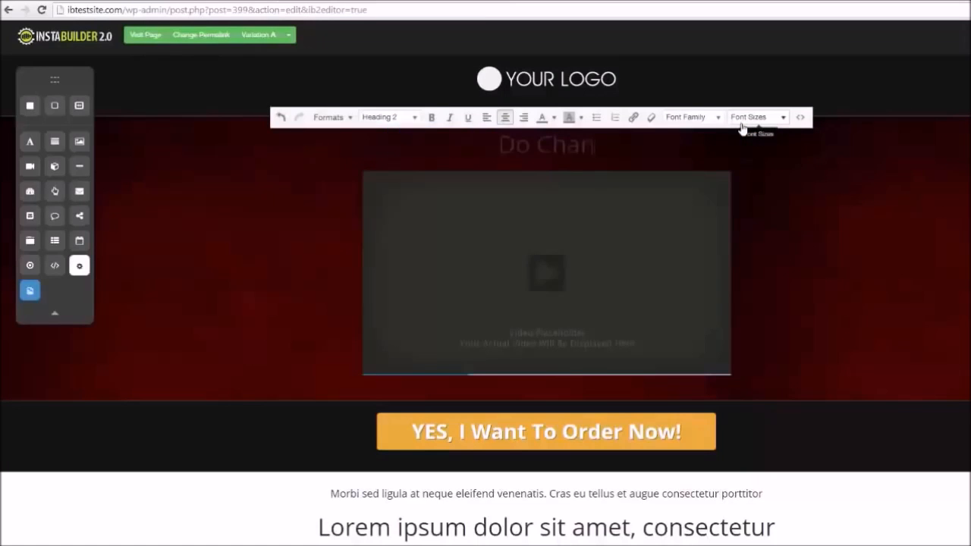
pyautogui.write('ge It On The Fly!')
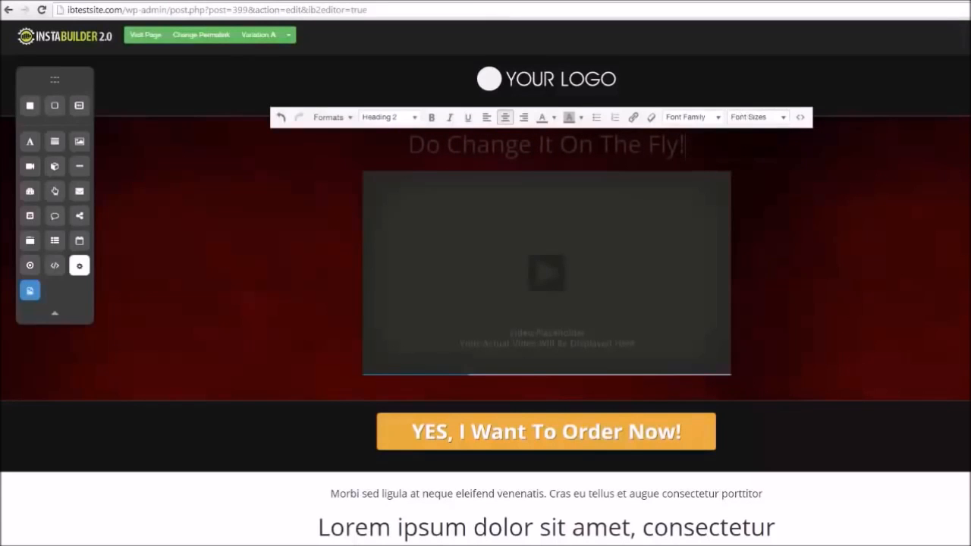
pyautogui.moveTo(686, 144); pyautogui.dragTo(407, 144)
pyautogui.click(555, 118)
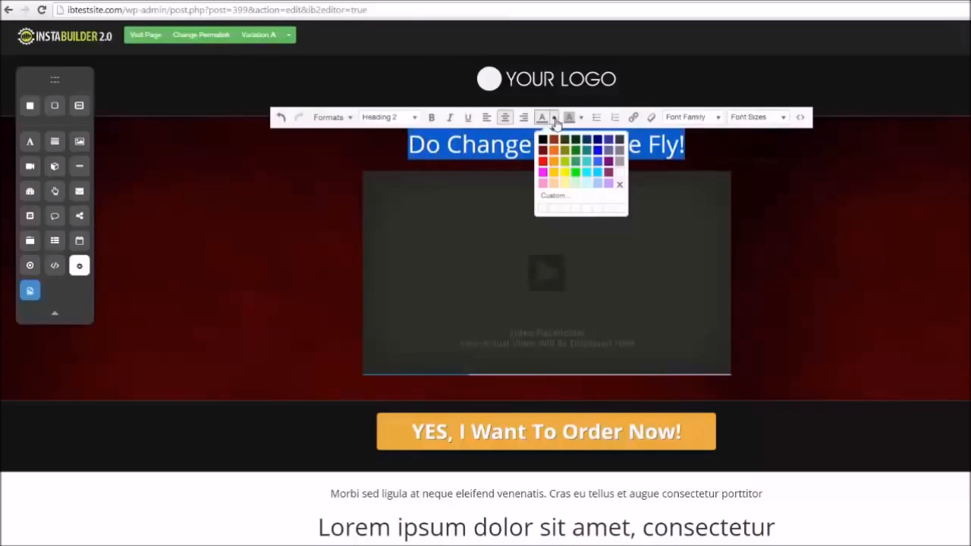
pyautogui.click(926, 231)
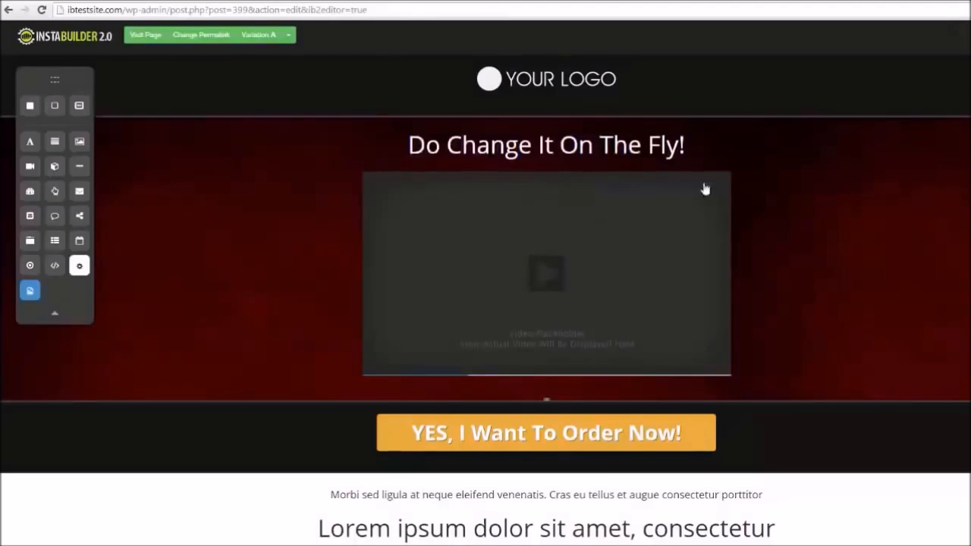
# Move the headline below the video placeholder
pyautogui.moveTo(695, 145); pyautogui.dragTo(687, 353)
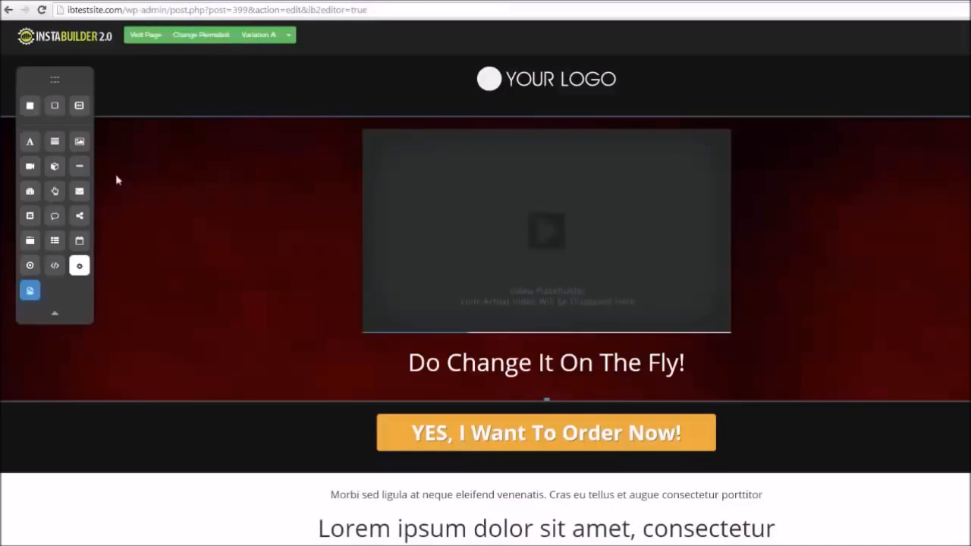
# Add a title element and a text paragraph element above the video placeholder
pyautogui.moveTo(34, 147); pyautogui.dragTo(473, 148)
pyautogui.moveTo(54, 141); pyautogui.dragTo(516, 205)
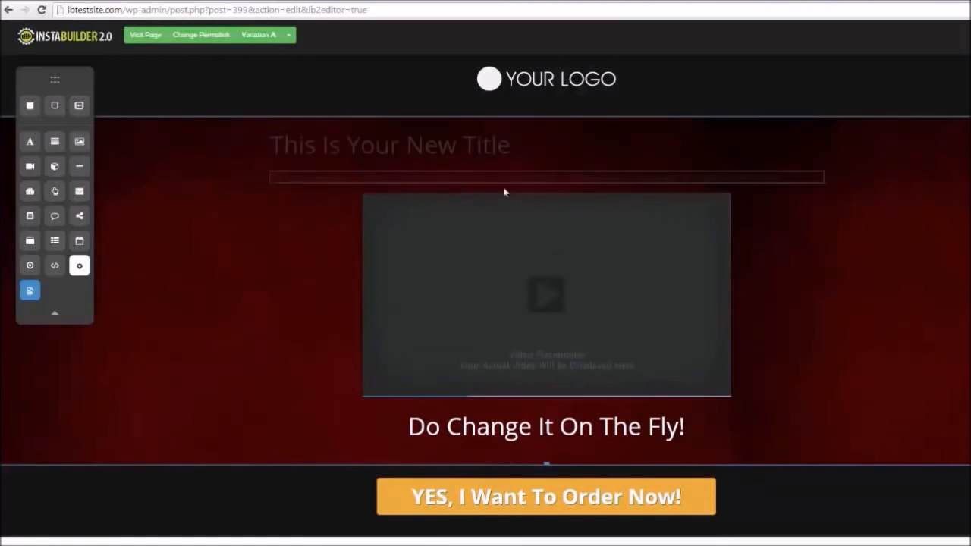
# Add an image element above the video, open its image settings, then delete it
pyautogui.moveTo(79, 144); pyautogui.dragTo(465, 215)
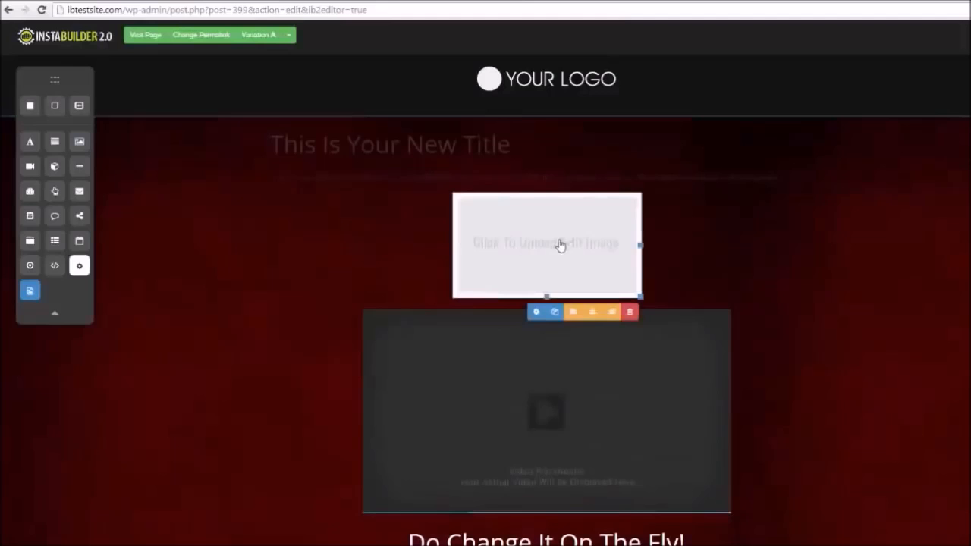
pyautogui.click(536, 312)
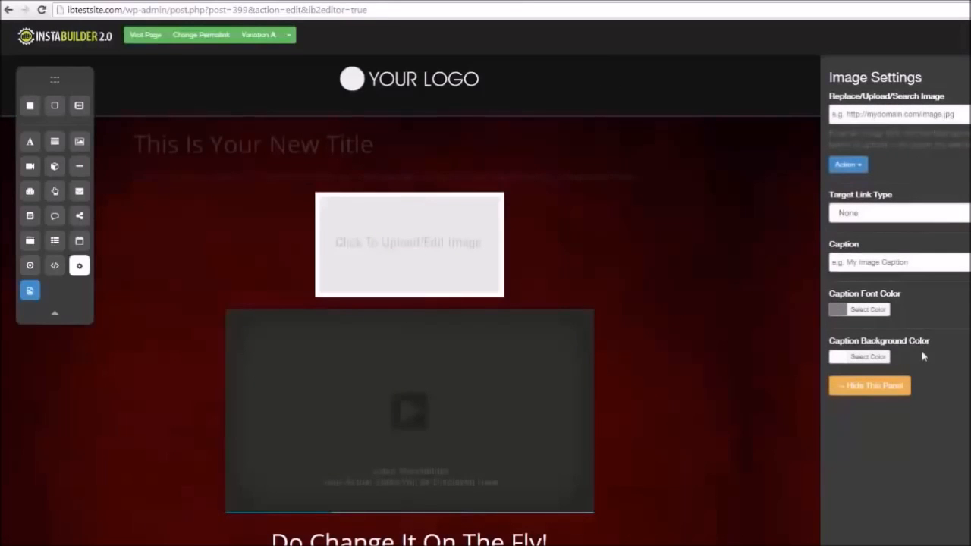
pyautogui.click(869, 385)
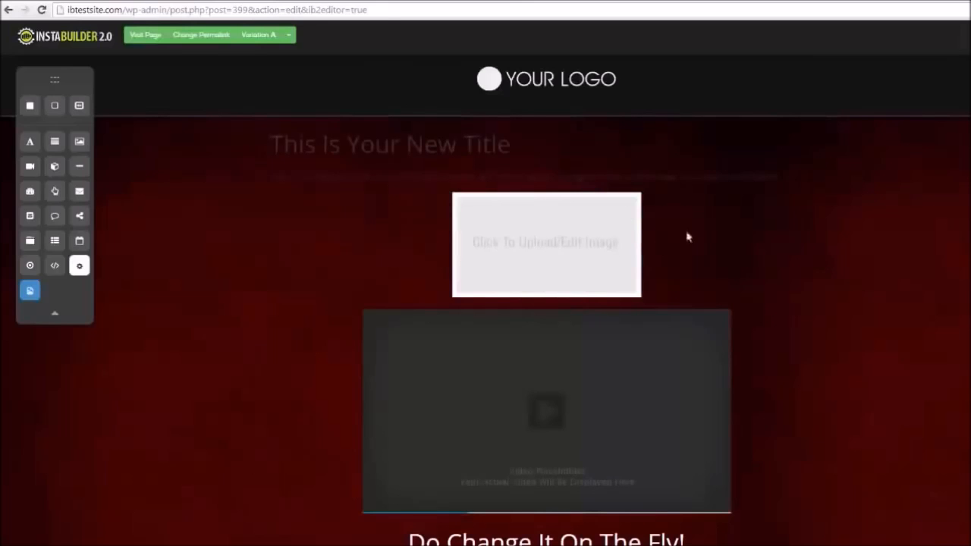
pyautogui.moveTo(622, 276)
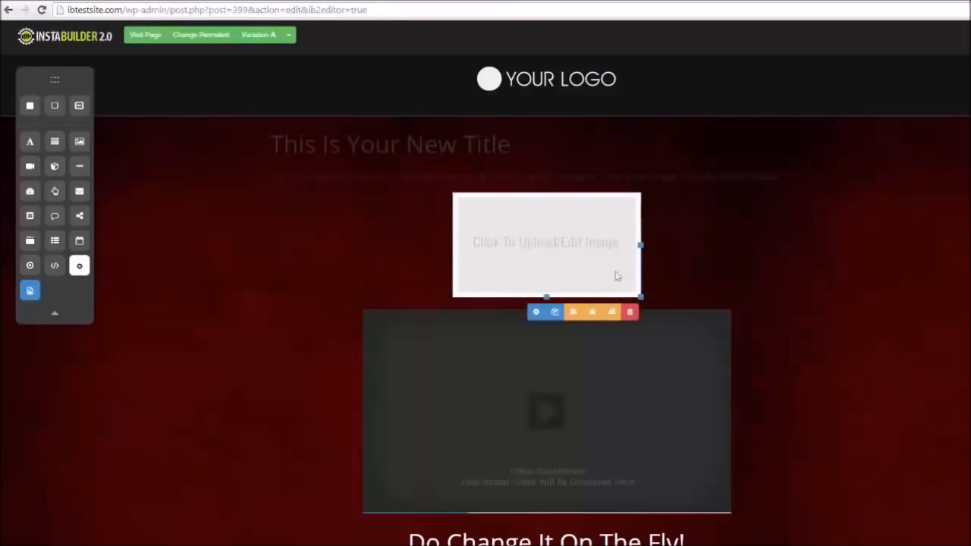
pyautogui.click(629, 314)
pyautogui.click(579, 82)
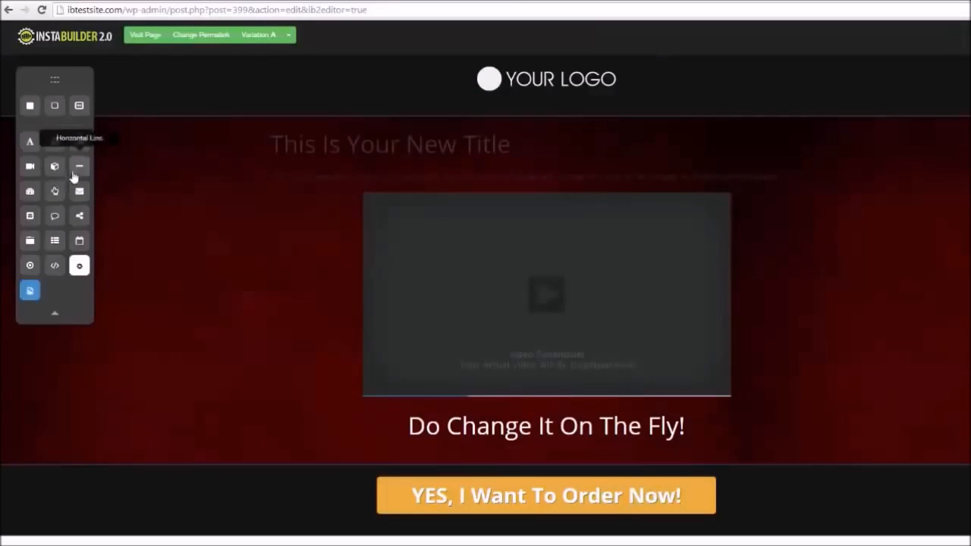
# Add a countdown timer element below the new title and open its countdown setup settings
pyautogui.moveTo(31, 193); pyautogui.dragTo(504, 164)
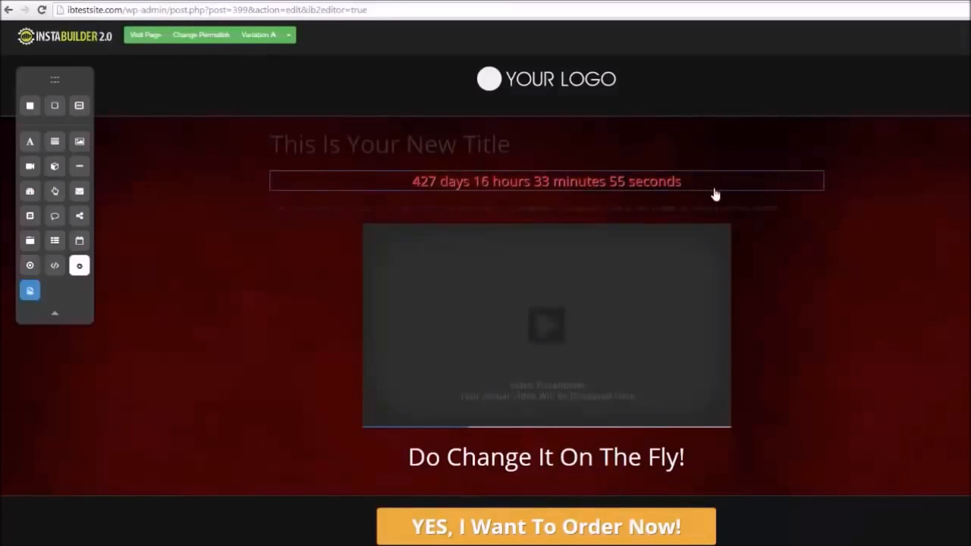
pyautogui.moveTo(716, 195)
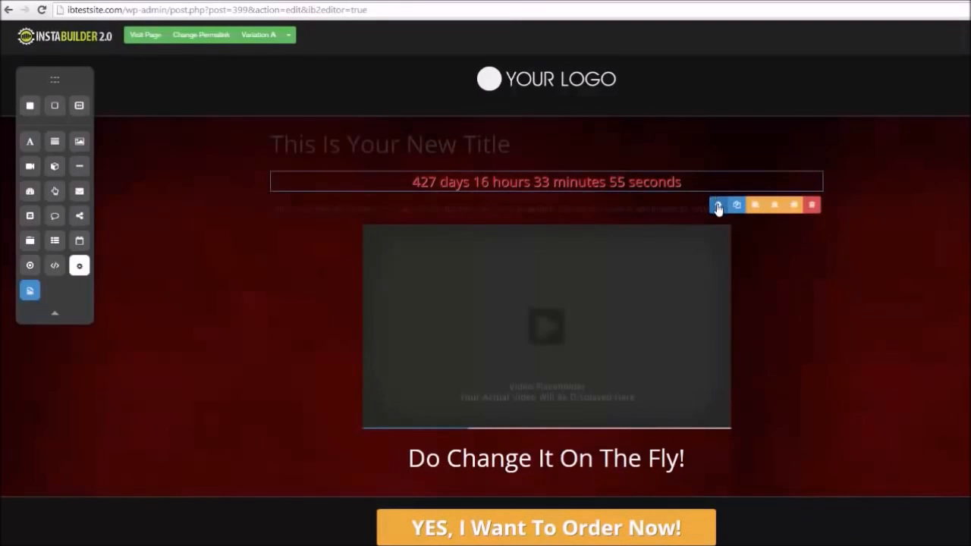
pyautogui.click(718, 203)
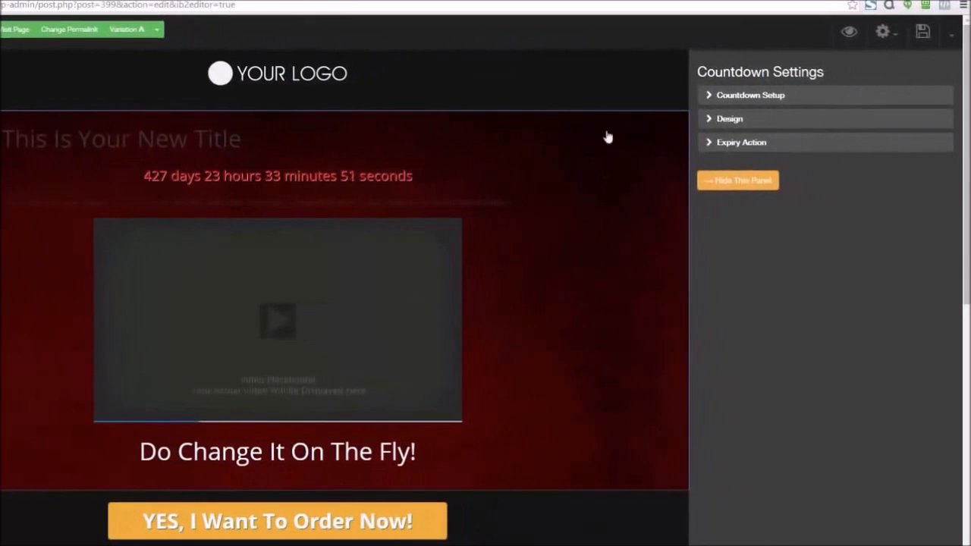
pyautogui.click(700, 99)
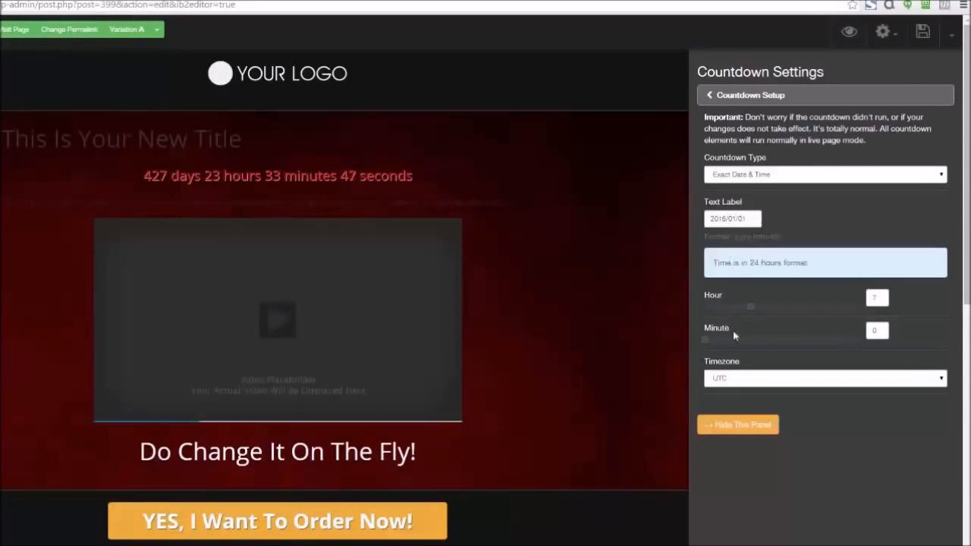
pyautogui.click(710, 99)
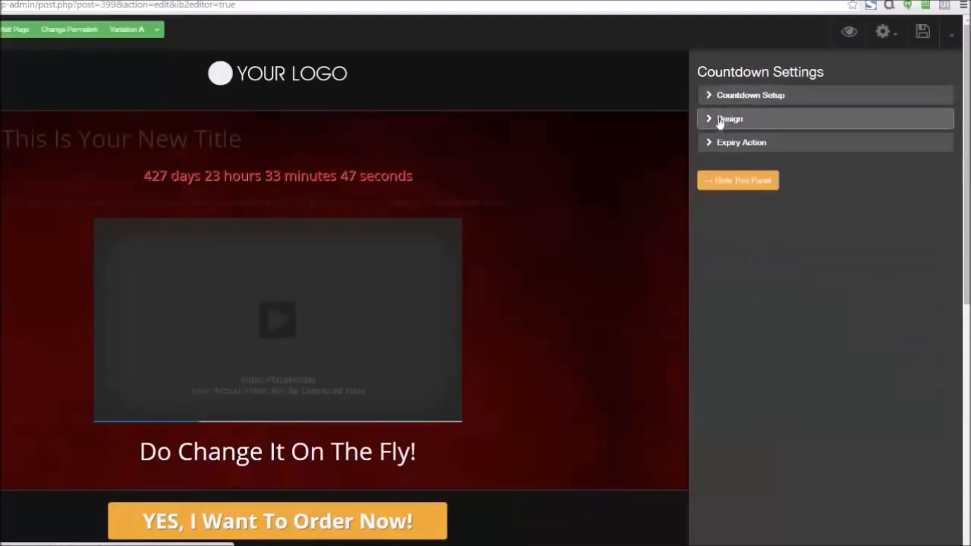
# Cycle through the countdown's design styles, finishing with the Circular style
pyautogui.click(713, 122)
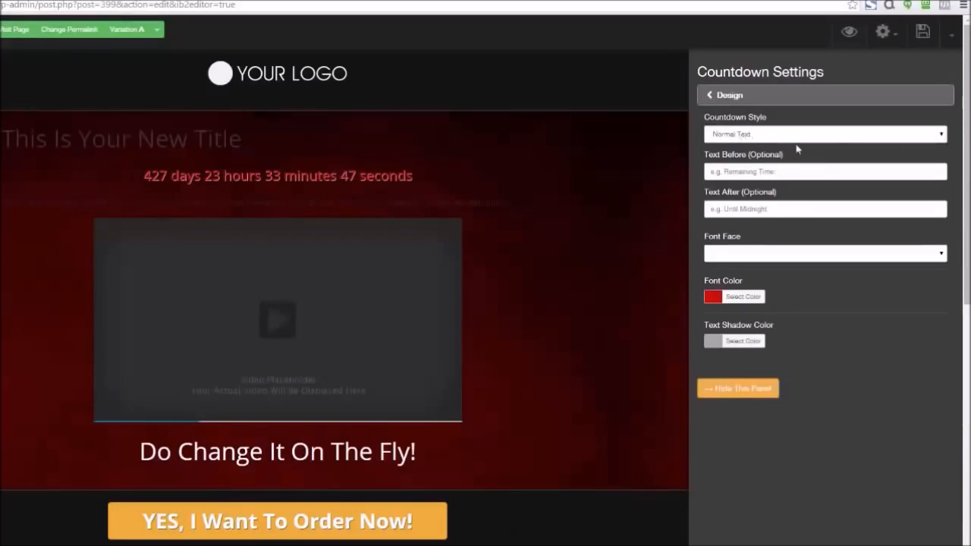
pyautogui.click(936, 137)
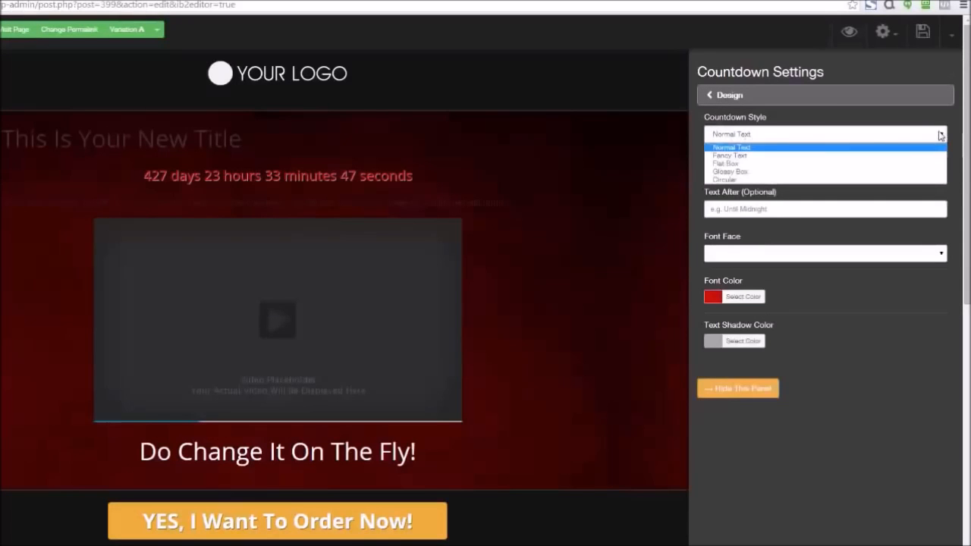
pyautogui.click(763, 161)
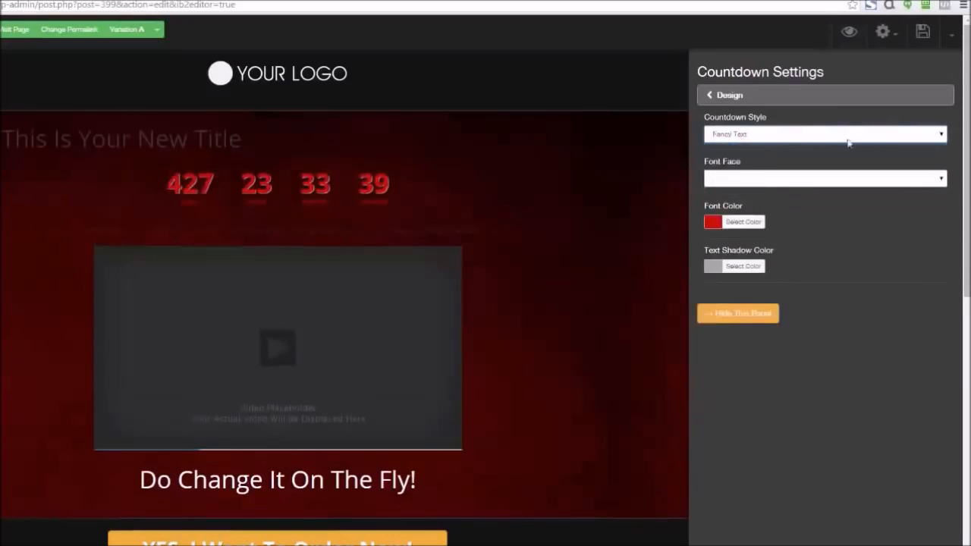
pyautogui.click(936, 134)
pyautogui.click(841, 164)
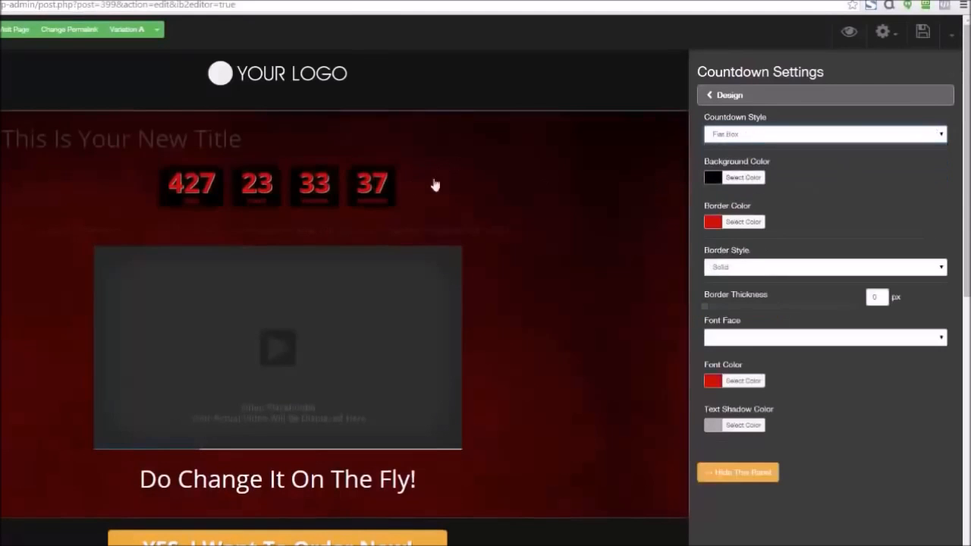
pyautogui.click(942, 136)
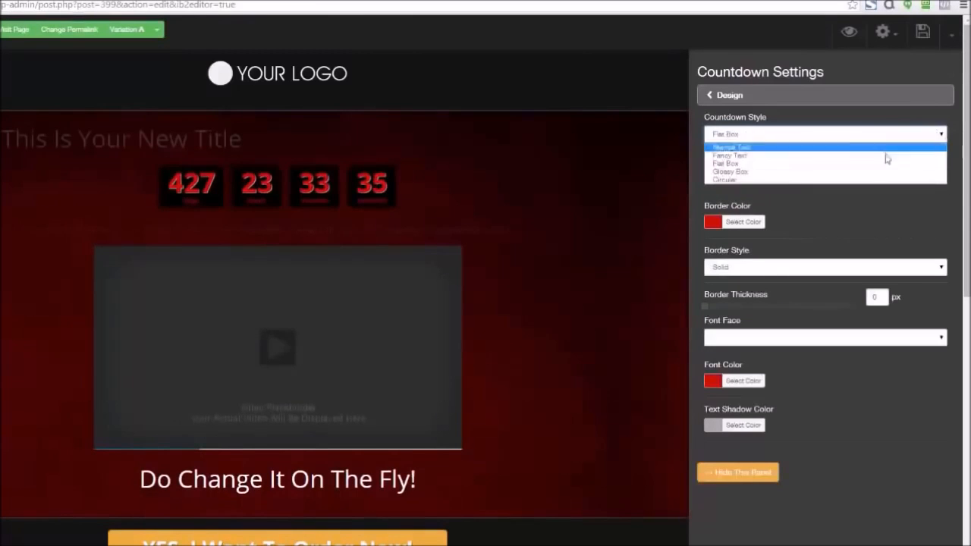
pyautogui.click(863, 171)
pyautogui.click(939, 135)
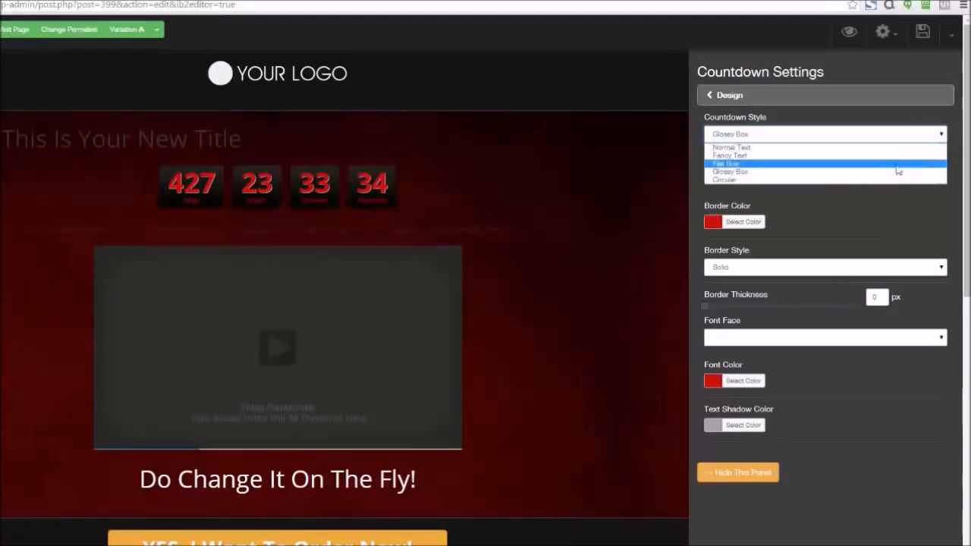
pyautogui.click(889, 181)
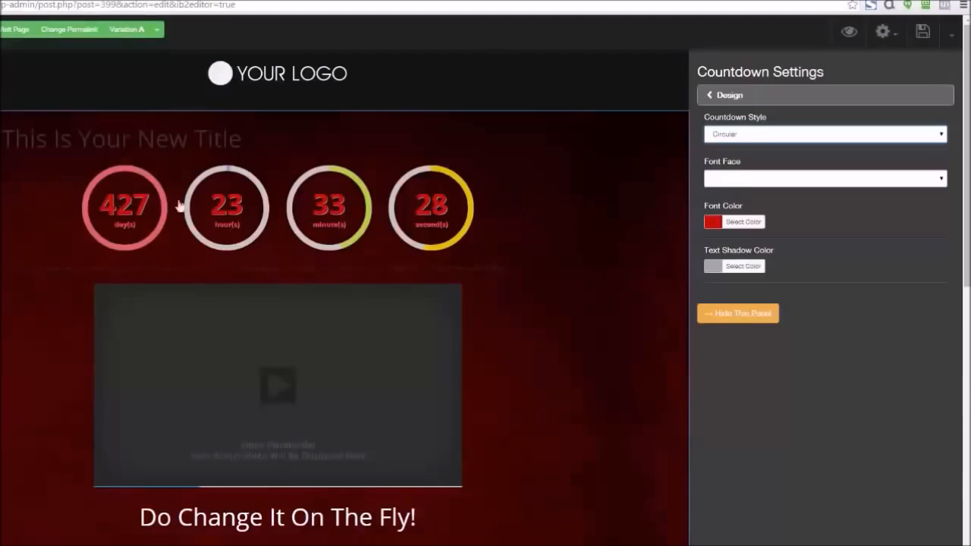
# Set the countdown's font color to white and switch its style to Flat Box
pyautogui.click(713, 223)
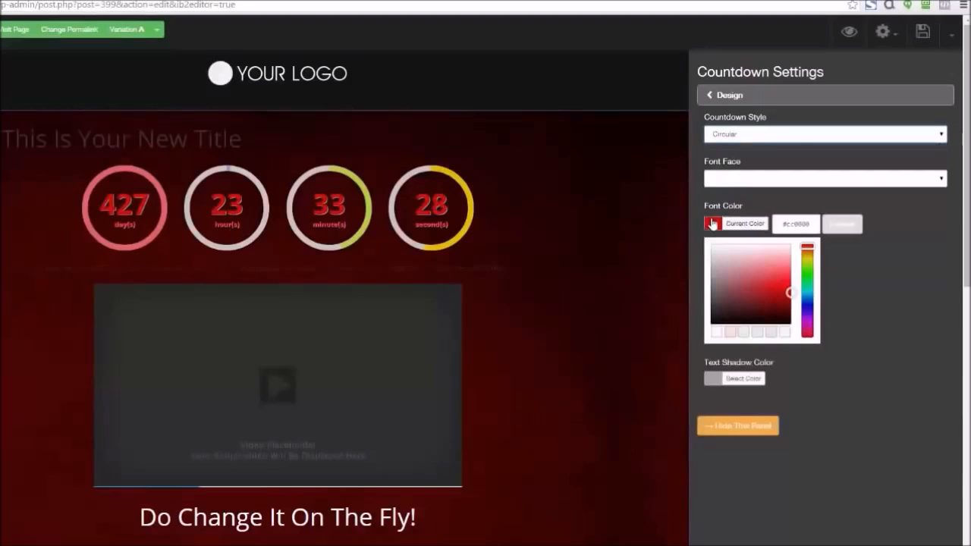
pyautogui.click(724, 247)
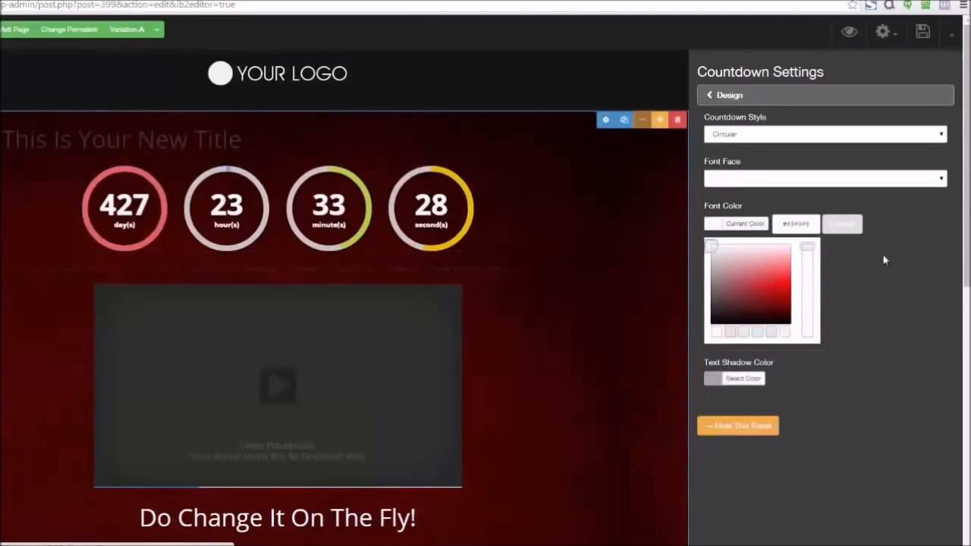
pyautogui.click(938, 134)
pyautogui.click(829, 164)
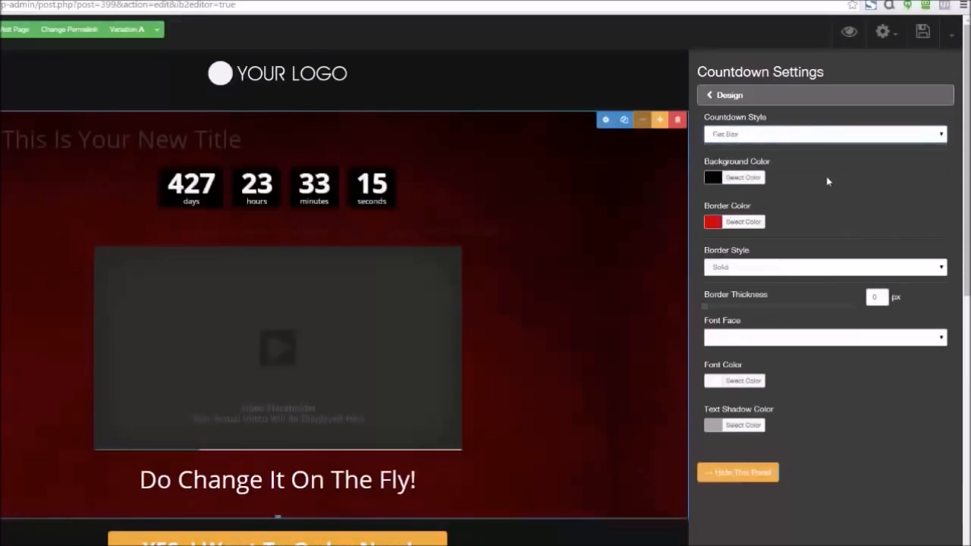
# Darken the Flat Box countdown's background color with the color picker
pyautogui.click(715, 181)
pyautogui.moveTo(736, 253)
pyautogui.mouseDown()
pyautogui.moveTo(785, 217)
pyautogui.moveTo(735, 251)
pyautogui.moveTo(748, 217)
pyautogui.moveTo(782, 232)
pyautogui.moveTo(766, 251)
pyautogui.moveTo(789, 265)
pyautogui.moveTo(784, 227)
pyautogui.moveTo(763, 219)
pyautogui.moveTo(761, 245)
pyautogui.moveTo(790, 291)
pyautogui.mouseUp()
pyautogui.click(897, 266)
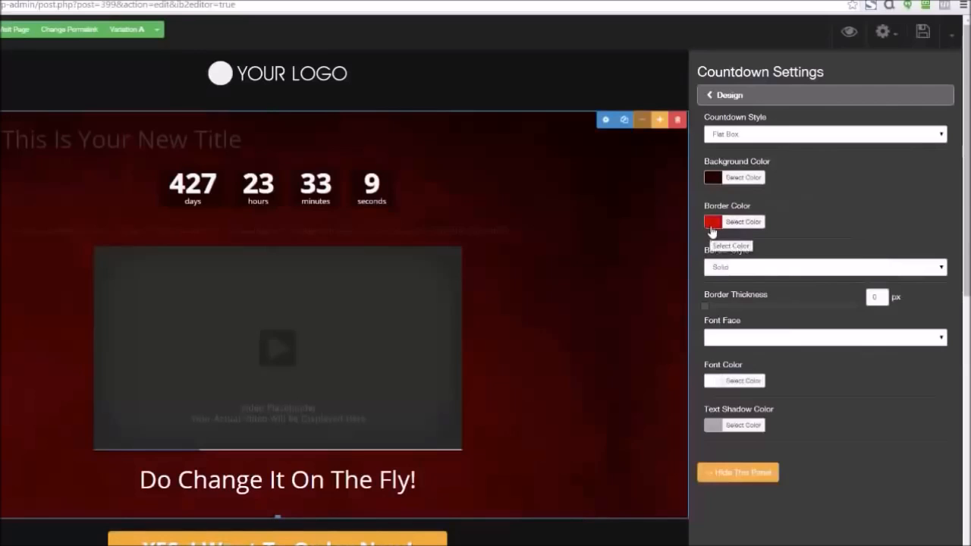
# Open the countdown's Expiry Action settings and review the available action types, keeping Do Nothing
pyautogui.click(706, 96)
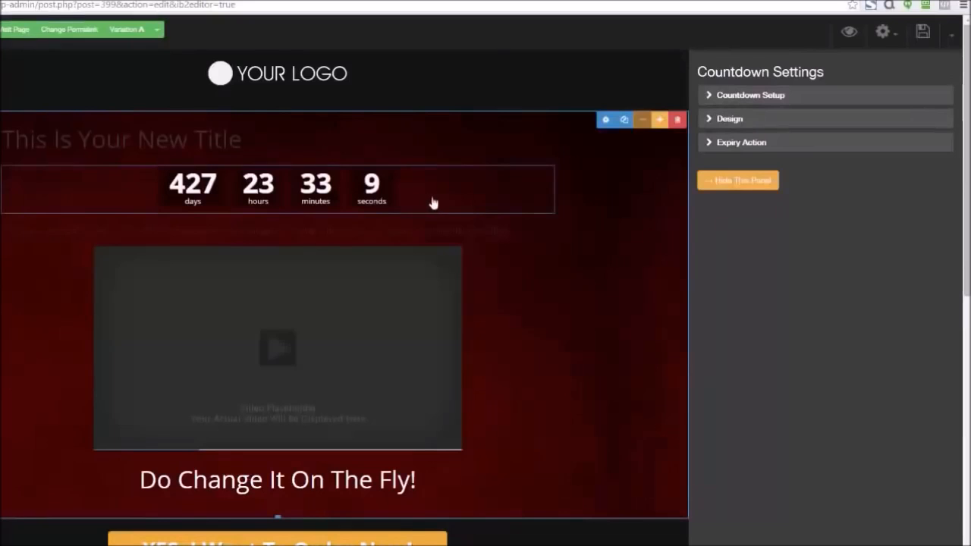
pyautogui.click(706, 145)
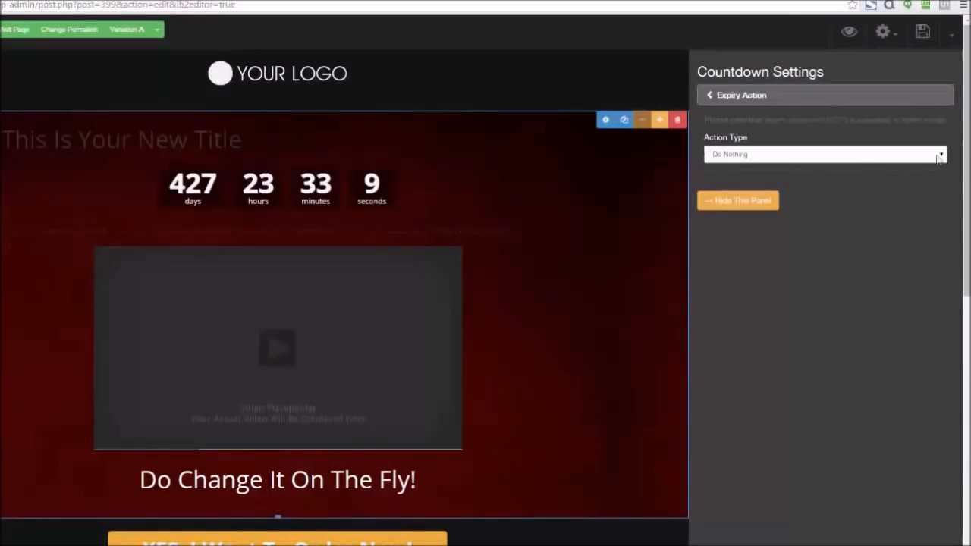
pyautogui.click(939, 156)
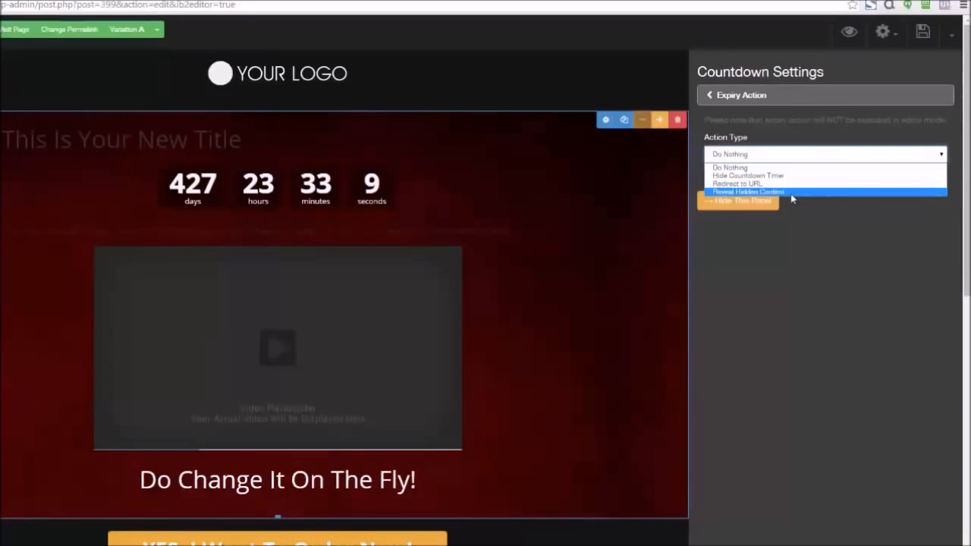
pyautogui.click(795, 236)
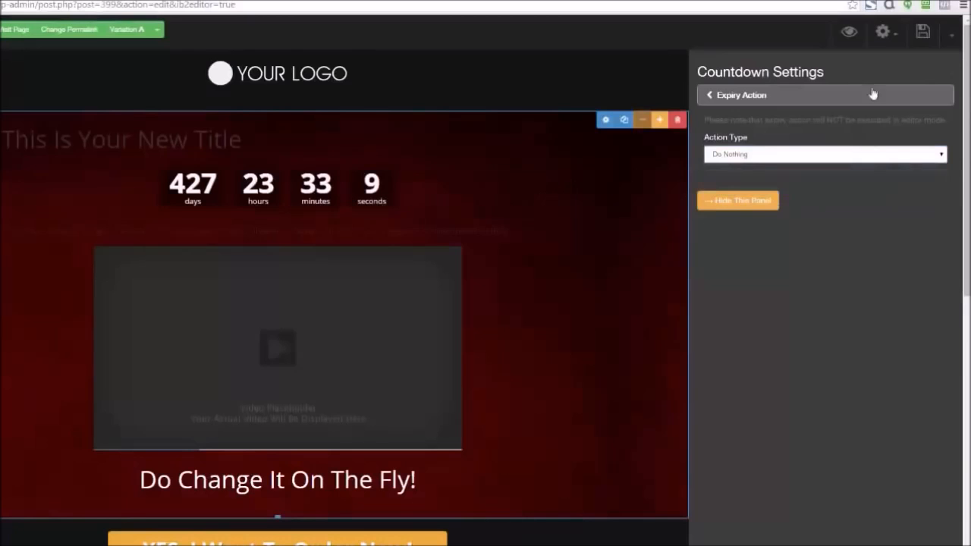
# Hide the settings panel and delete the countdown timer element
pyautogui.click(947, 80)
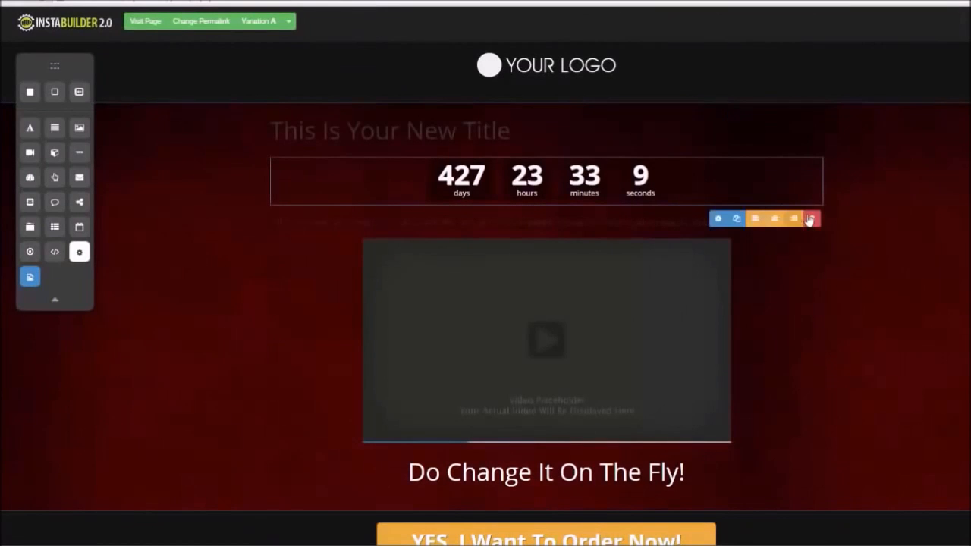
pyautogui.click(811, 219)
pyautogui.click(574, 70)
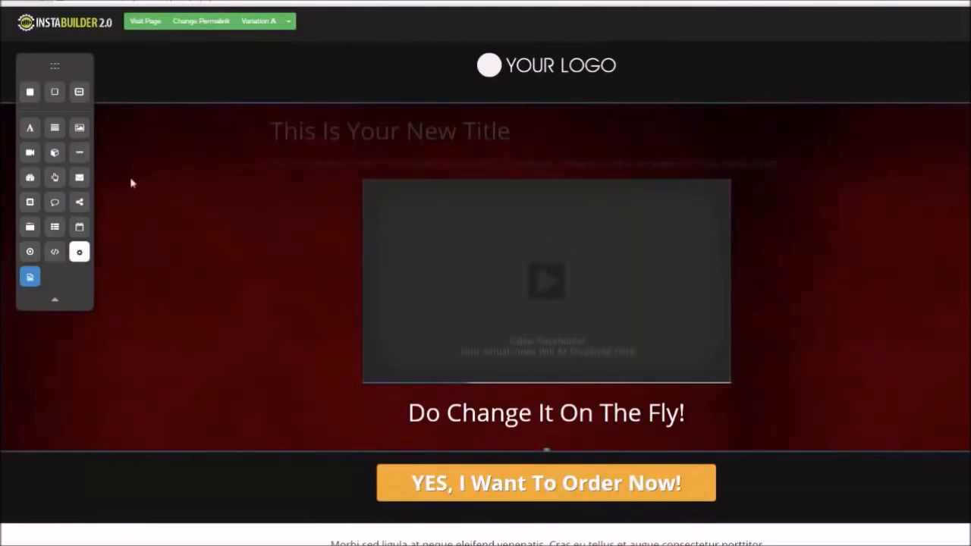
# Add a button element below the page title and open its settings
pyautogui.moveTo(56, 179); pyautogui.dragTo(465, 170)
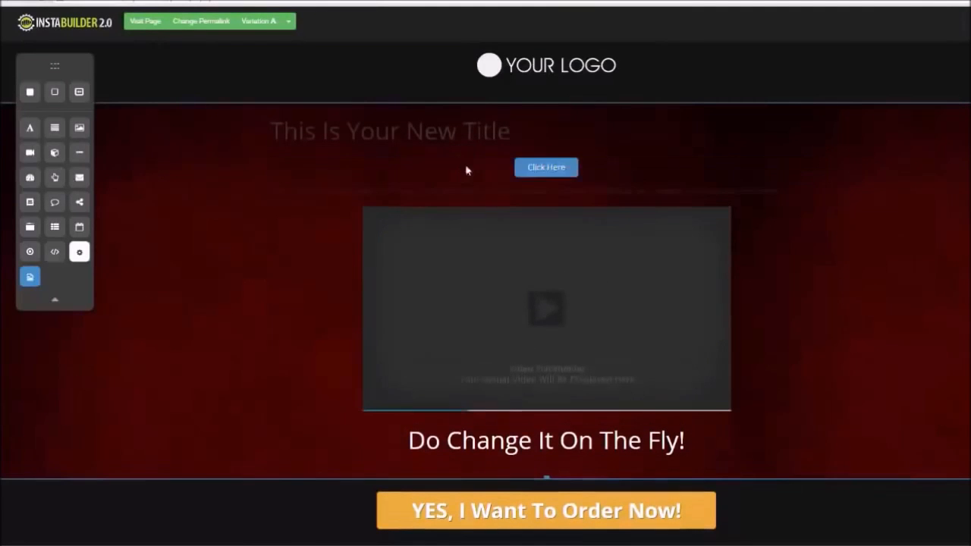
pyautogui.click(567, 179)
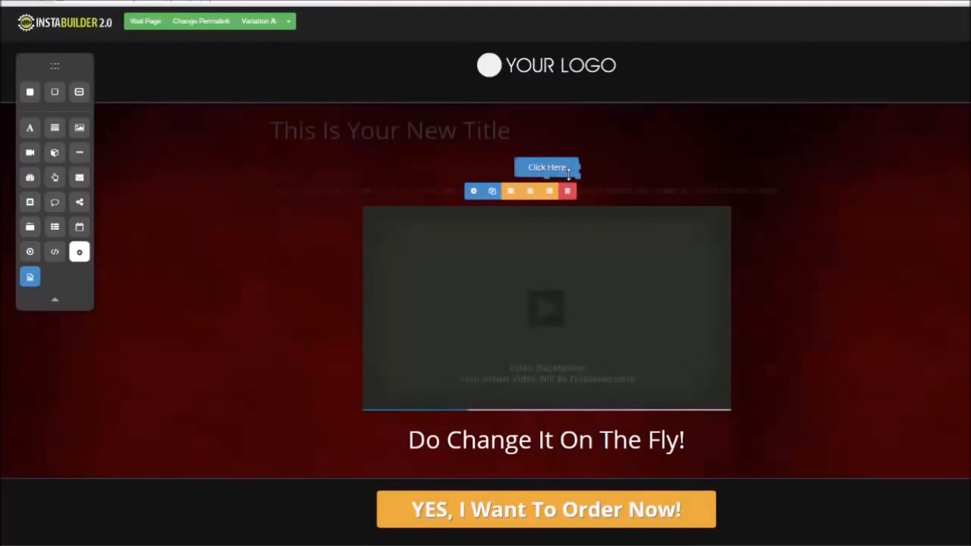
pyautogui.click(474, 190)
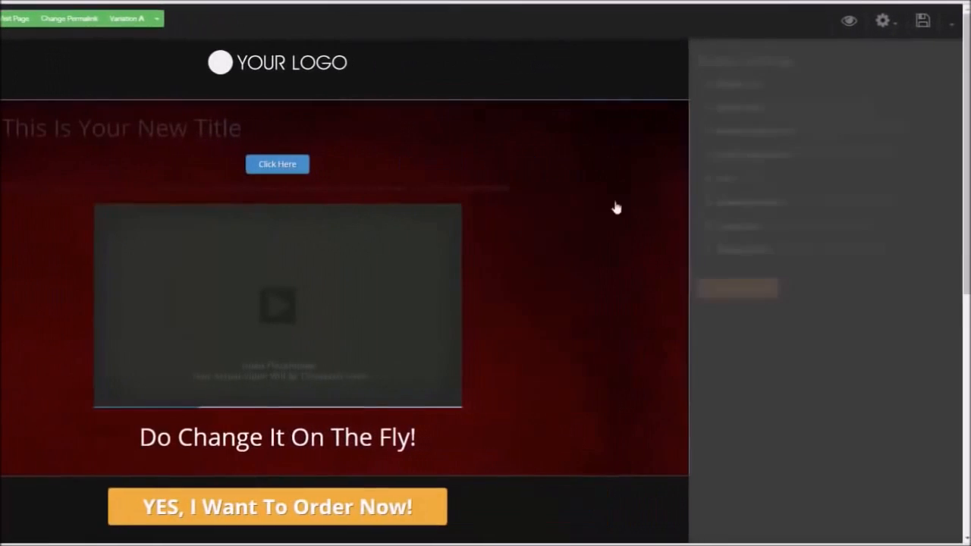
# Open the button text settings and select the Click Here label
pyautogui.click(714, 92)
pyautogui.moveTo(763, 123); pyautogui.dragTo(710, 124)
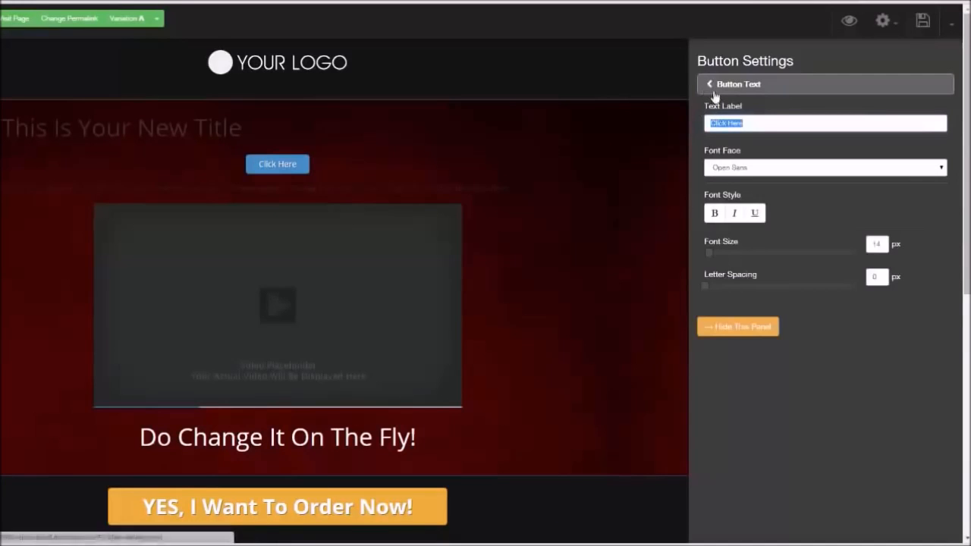
pyautogui.click(712, 89)
# Set the button style to Glossy
pyautogui.click(705, 110)
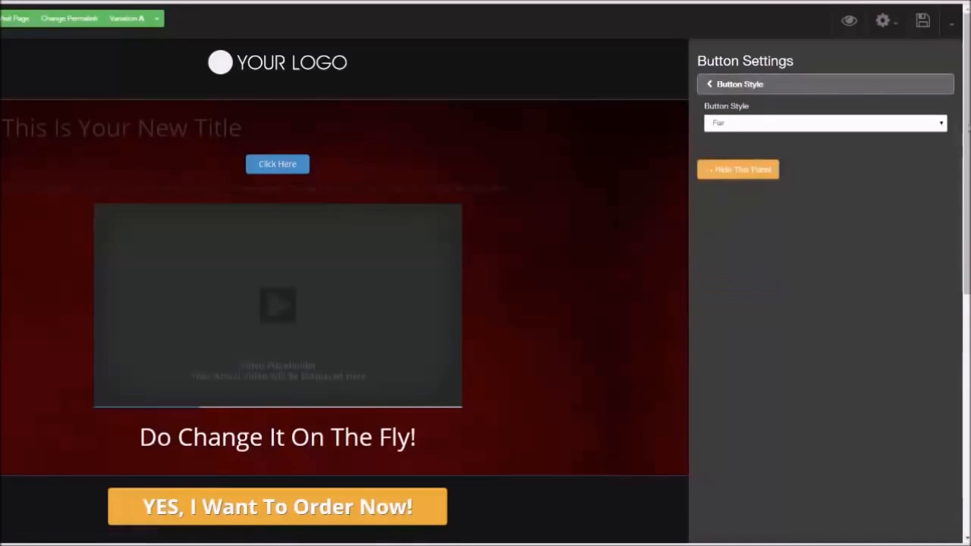
pyautogui.click(940, 124)
pyautogui.click(915, 144)
pyautogui.click(940, 125)
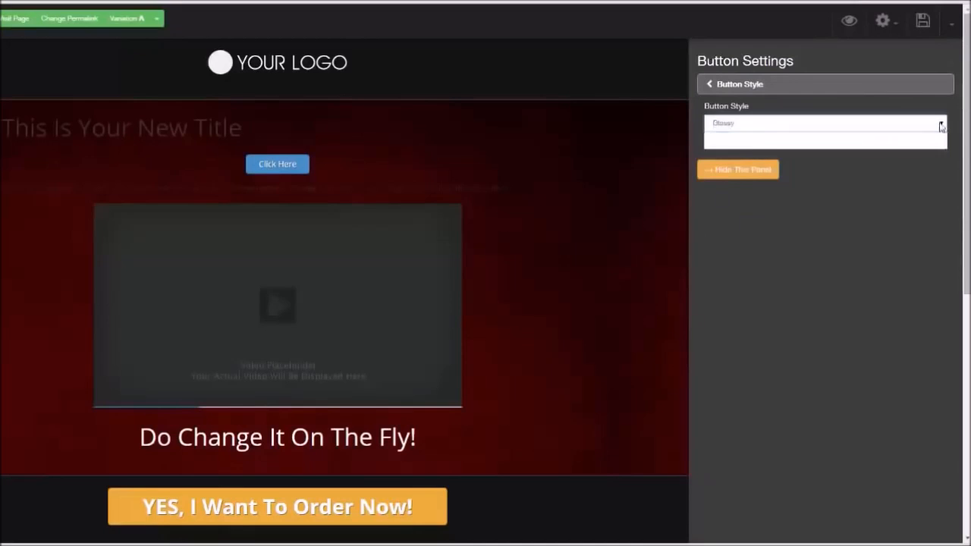
pyautogui.click(905, 137)
pyautogui.click(759, 85)
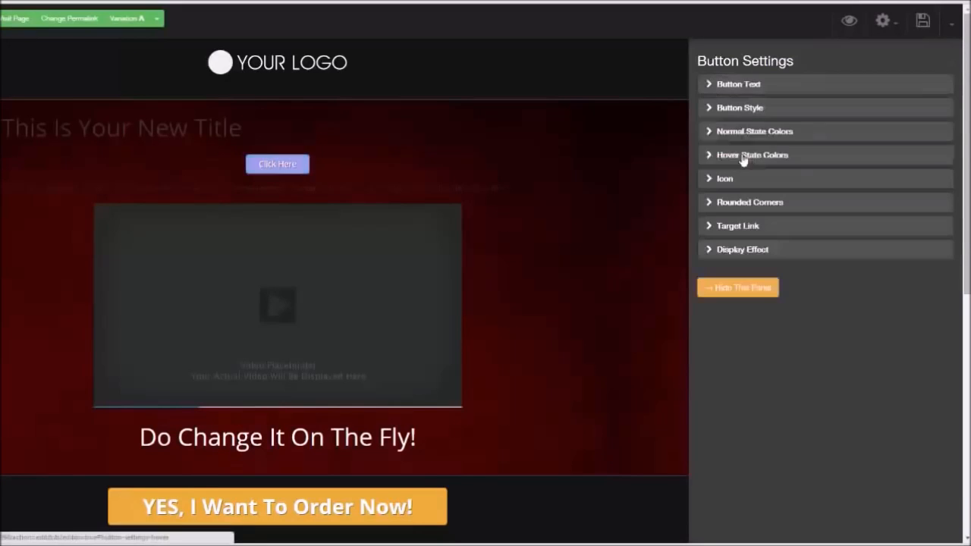
# Set the button's normal state color to blue
pyautogui.click(710, 130)
pyautogui.click(724, 124)
pyautogui.moveTo(772, 164)
pyautogui.mouseDown()
pyautogui.moveTo(786, 173)
pyautogui.moveTo(747, 159)
pyautogui.moveTo(776, 210)
pyautogui.moveTo(770, 190)
pyautogui.mouseUp()
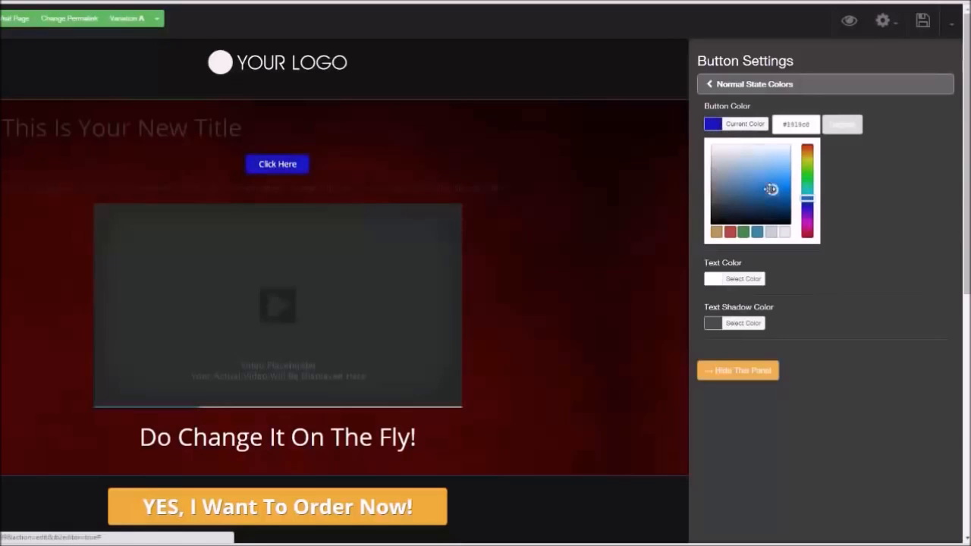
pyautogui.click(880, 184)
pyautogui.click(712, 85)
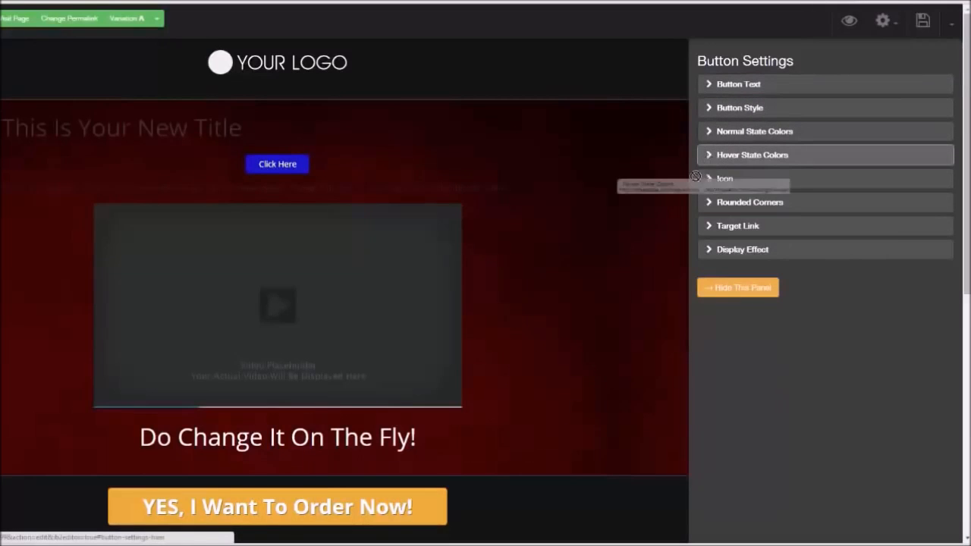
# Set the button's hover state color to a light orange
pyautogui.click(710, 155)
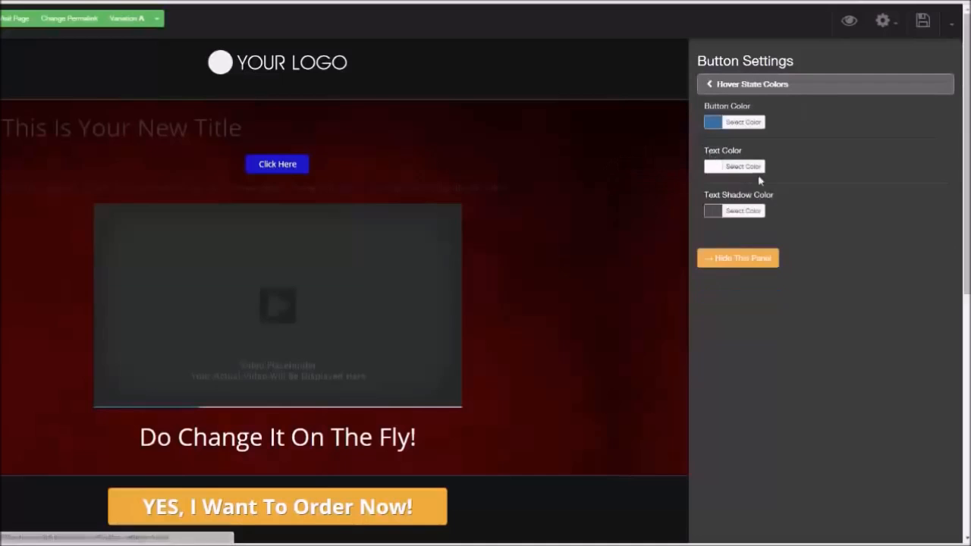
pyautogui.click(711, 123)
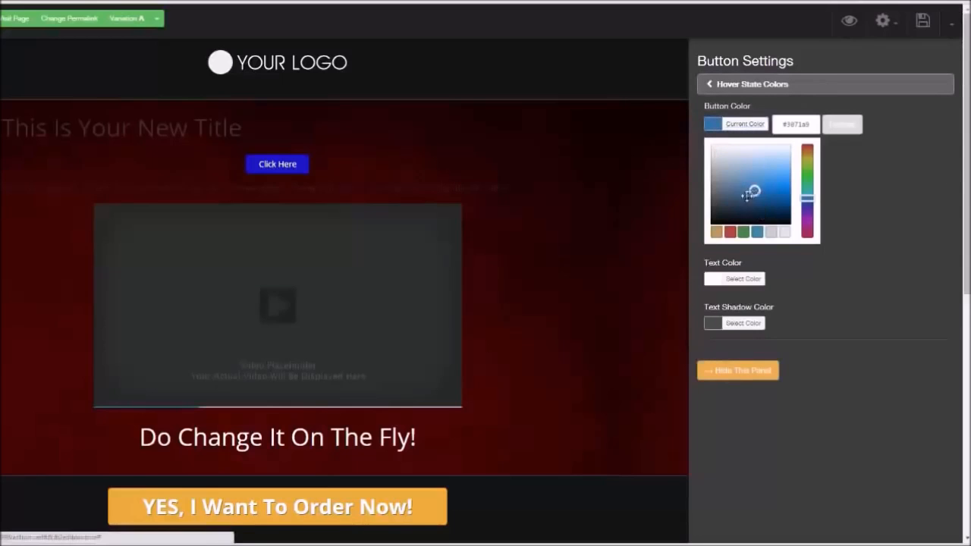
pyautogui.click(716, 231)
pyautogui.click(782, 163)
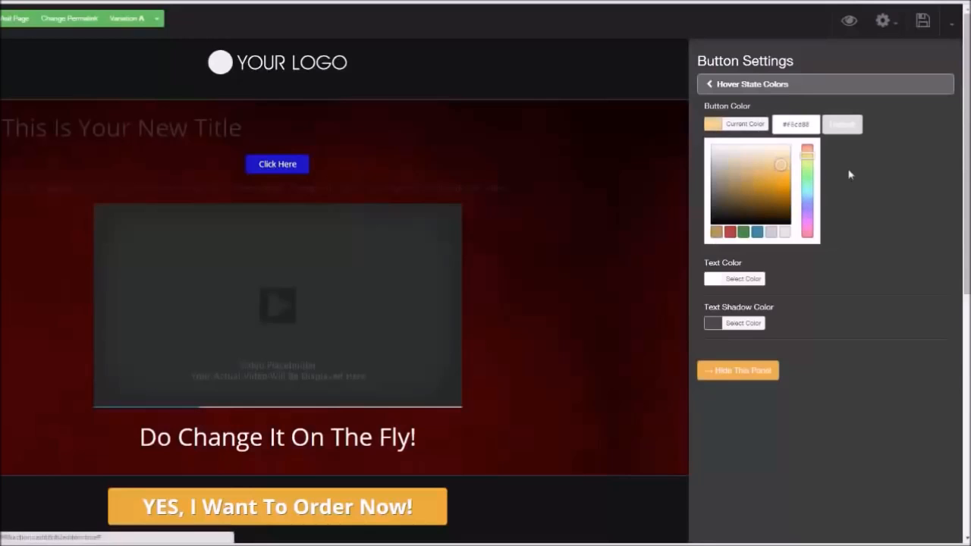
pyautogui.click(710, 83)
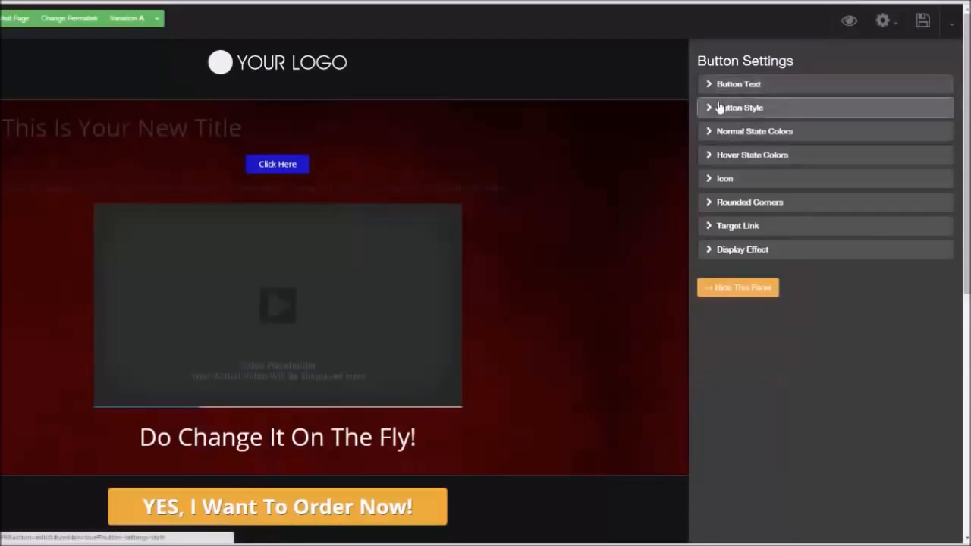
# Add a check-circle icon before the button text and round the button's corners
pyautogui.click(713, 179)
pyautogui.click(769, 198)
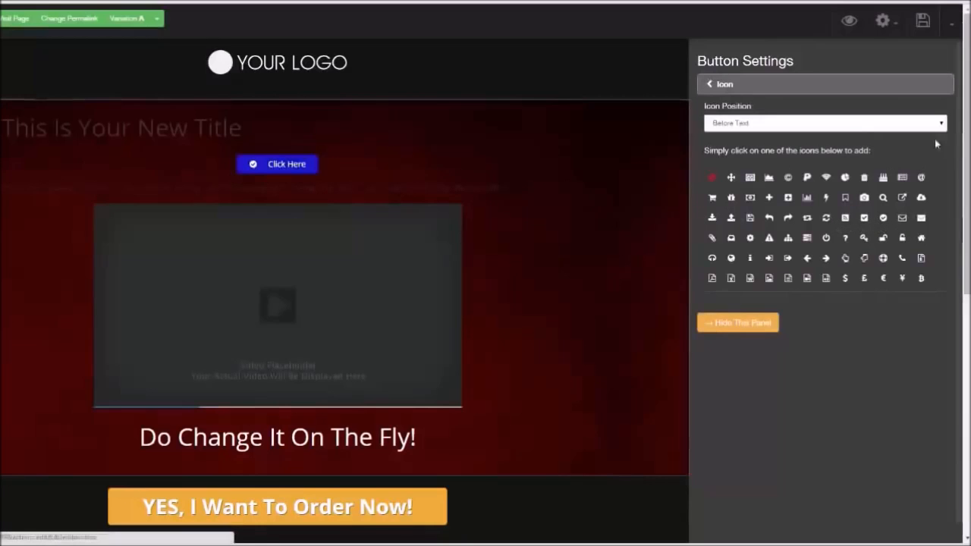
pyautogui.click(713, 86)
pyautogui.click(717, 202)
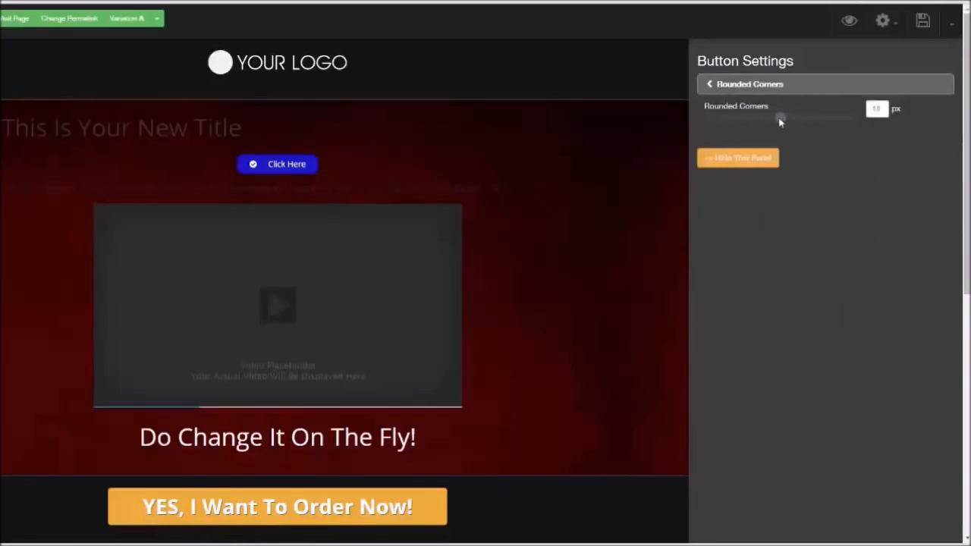
pyautogui.click(710, 86)
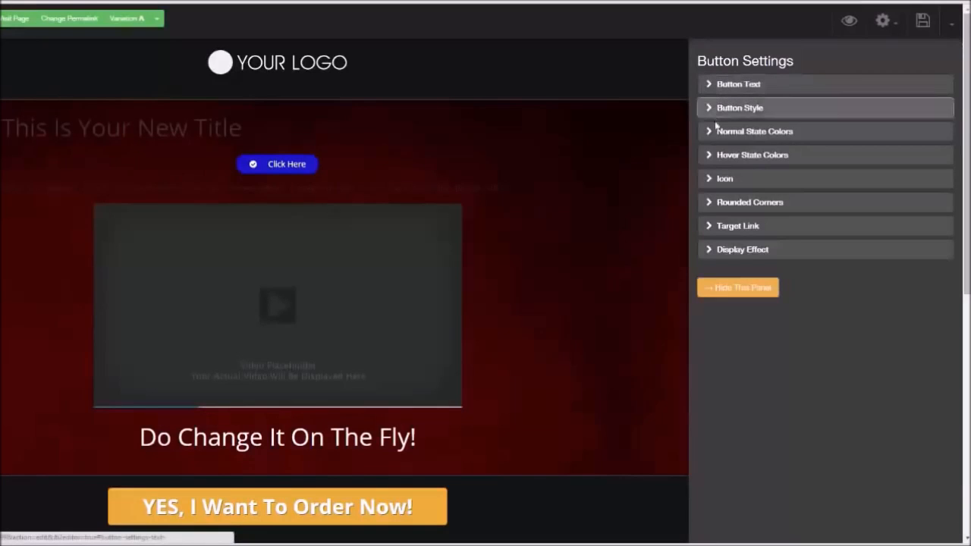
# Set the button's target link type to PopUp and open the popup editor
pyautogui.click(713, 227)
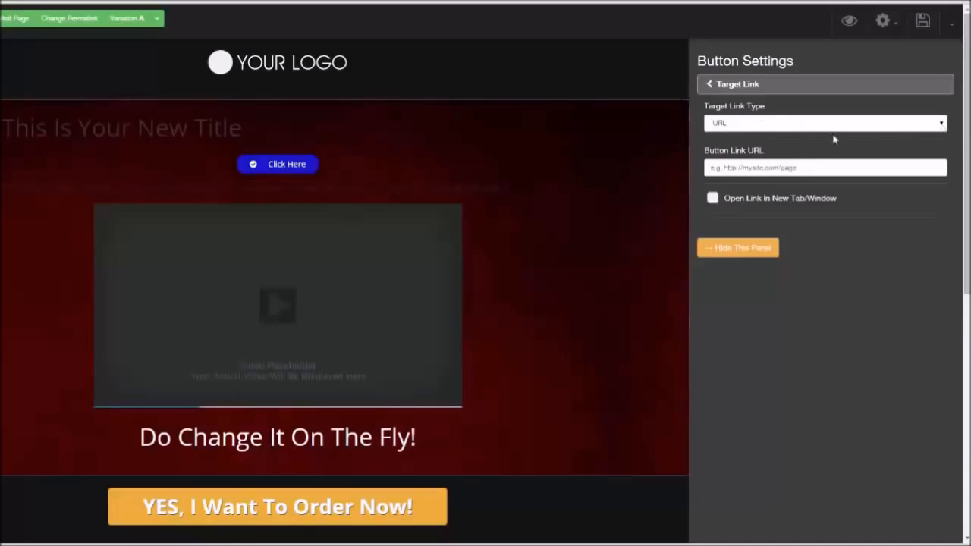
pyautogui.click(941, 124)
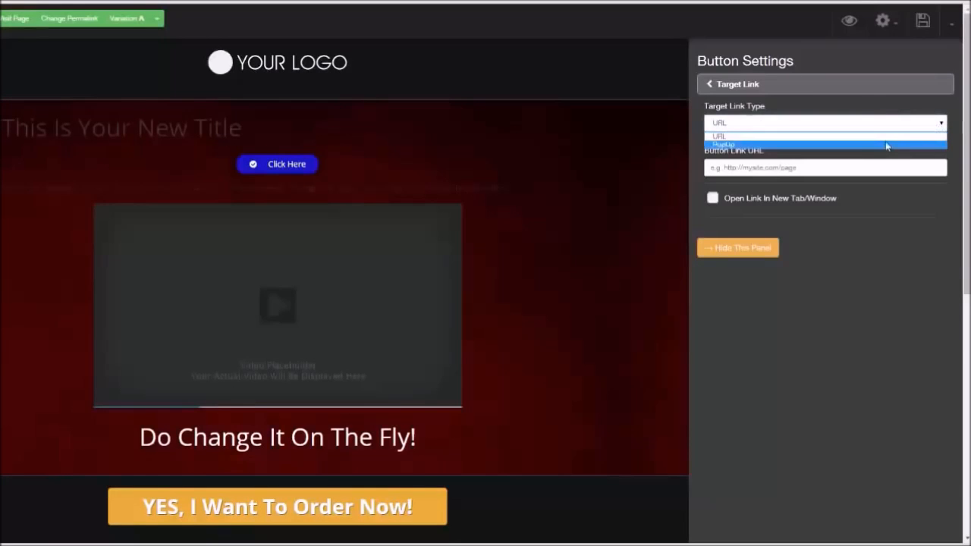
pyautogui.click(888, 145)
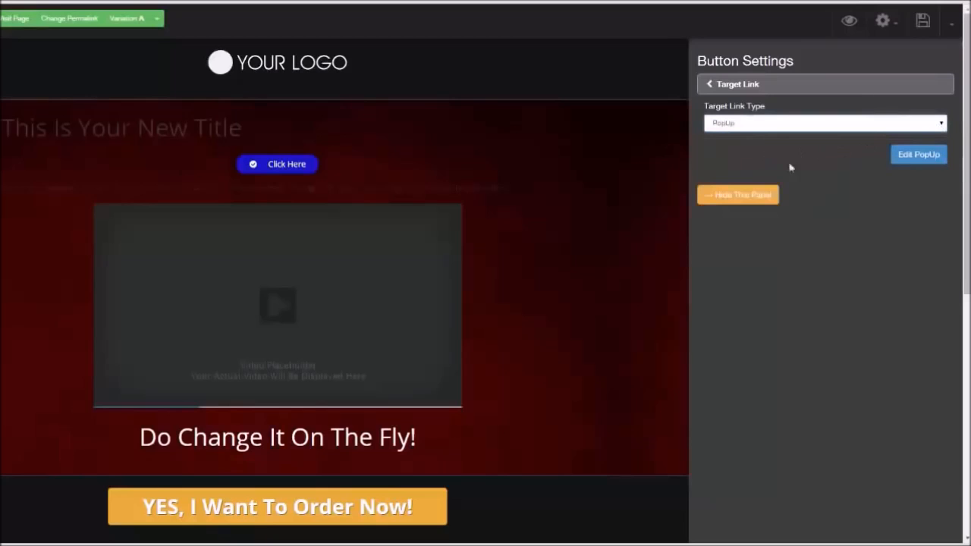
pyautogui.click(915, 158)
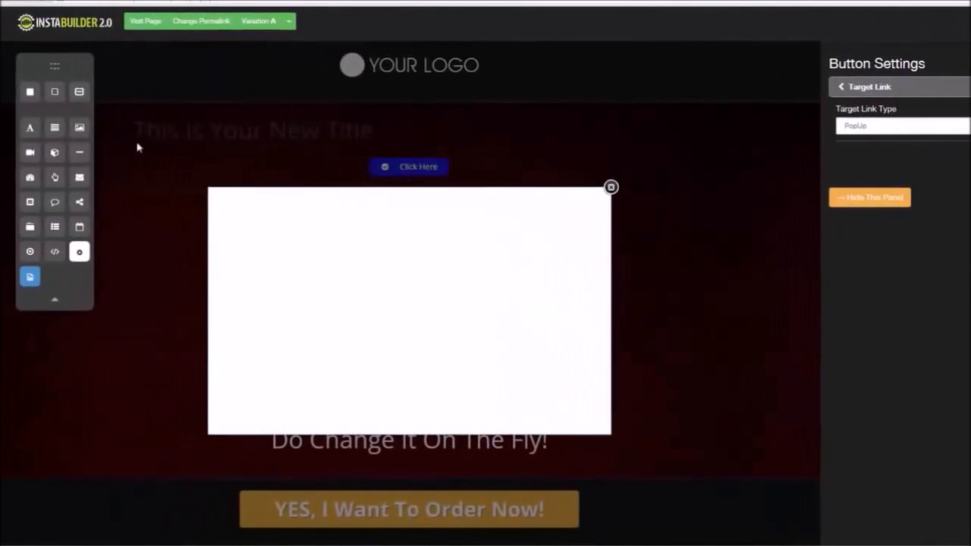
# Add a title element to the popup and center its text
pyautogui.moveTo(31, 130); pyautogui.dragTo(398, 206)
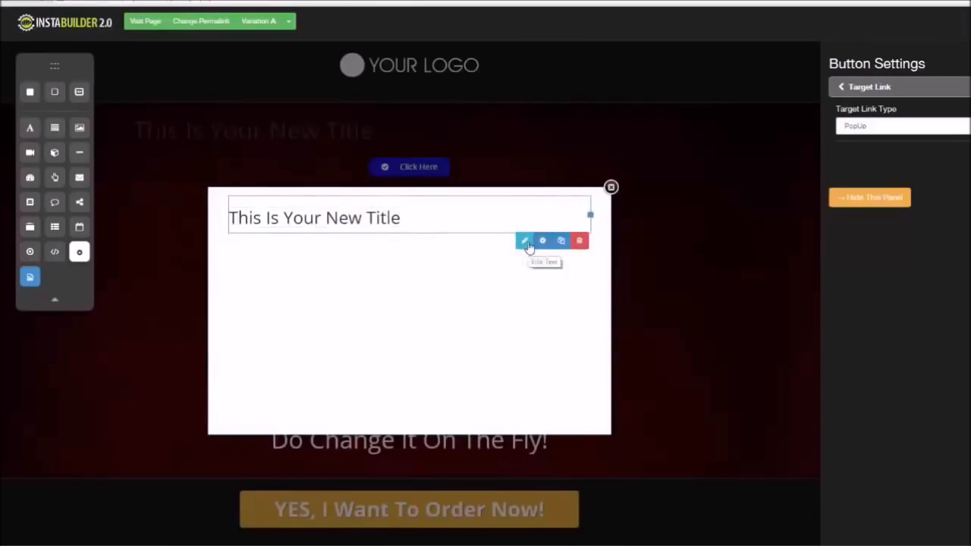
pyautogui.click(525, 241)
pyautogui.click(462, 195)
pyautogui.click(457, 286)
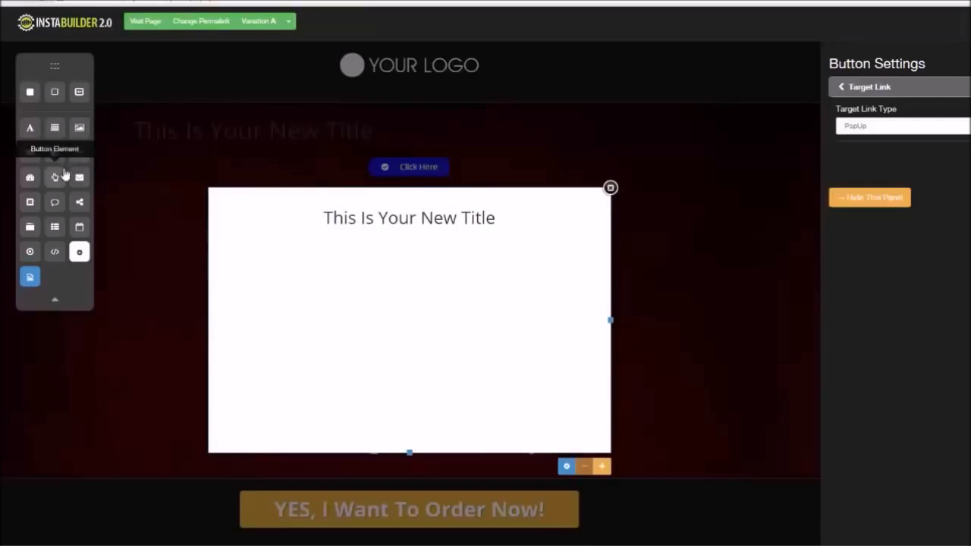
# Add an opt-in form to the popup and a text paragraph between the title and the form
pyautogui.moveTo(100, 196); pyautogui.dragTo(425, 243)
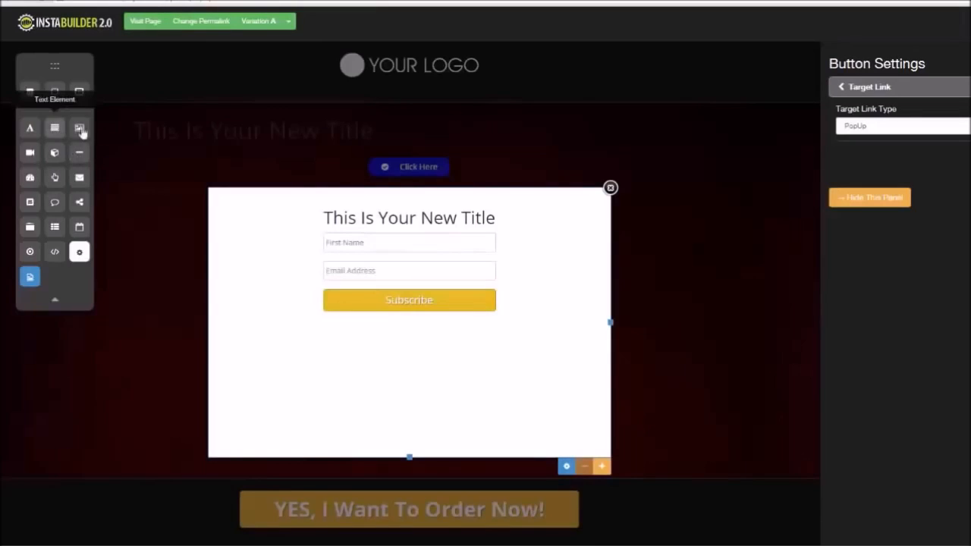
pyautogui.moveTo(55, 129); pyautogui.dragTo(357, 232)
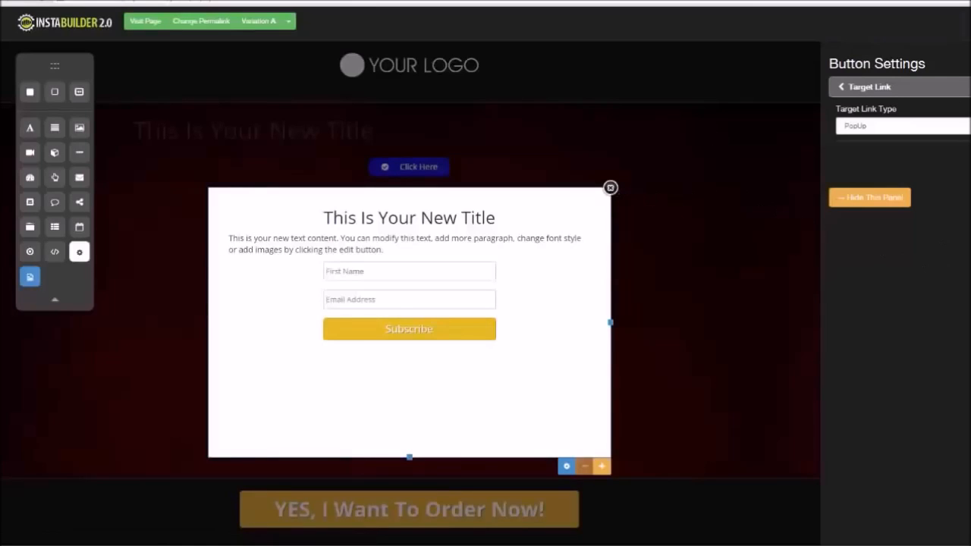
pyautogui.click(870, 197)
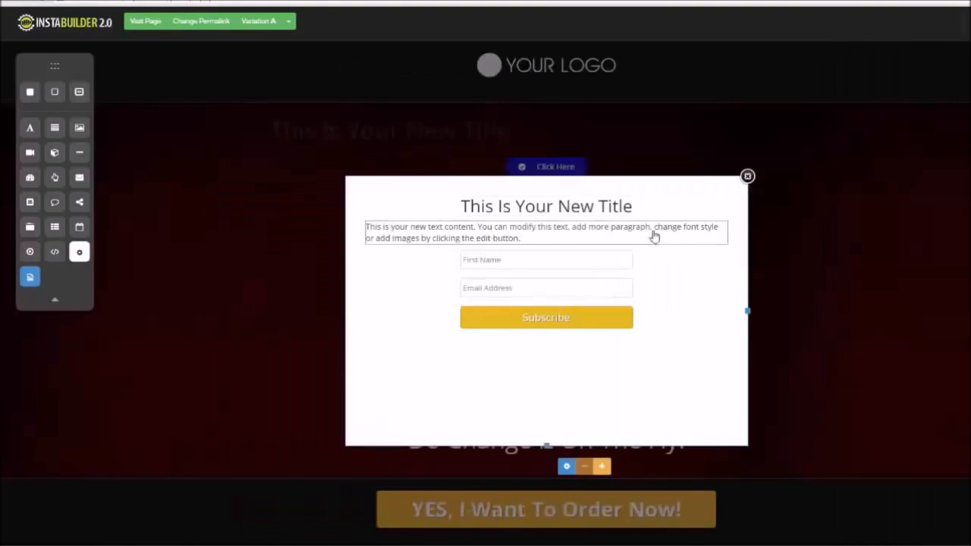
# Close the popup editor and delete the text paragraph and video placeholder below the Click Here button
pyautogui.click(748, 174)
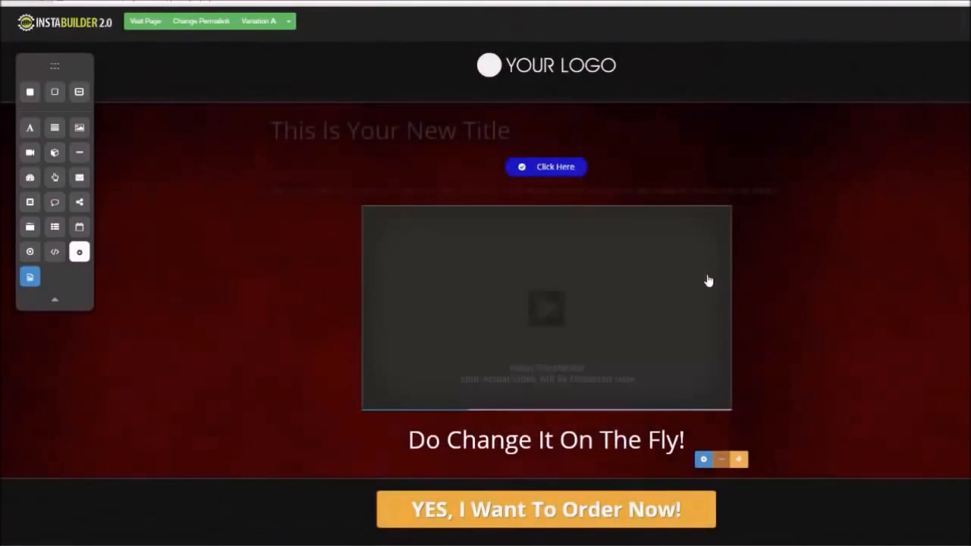
pyautogui.click(812, 210)
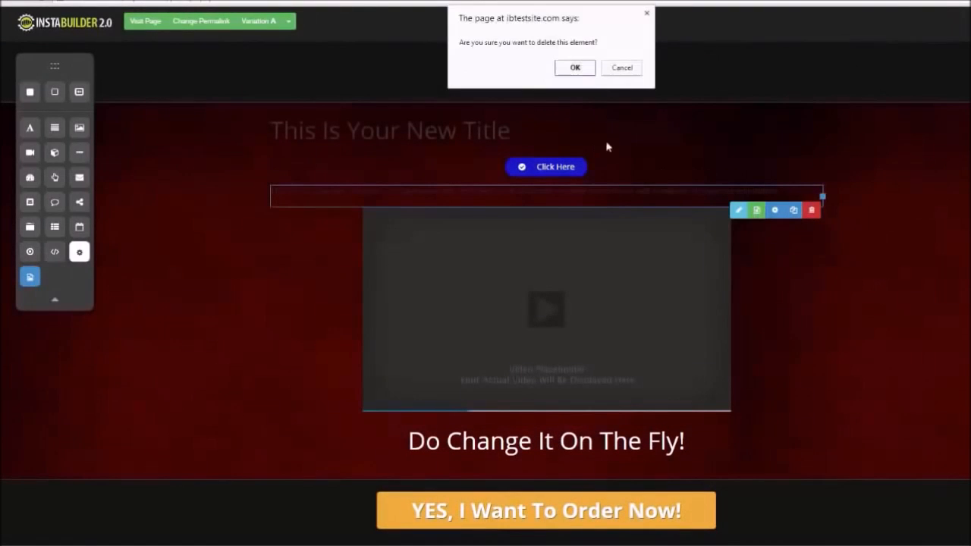
pyautogui.click(574, 67)
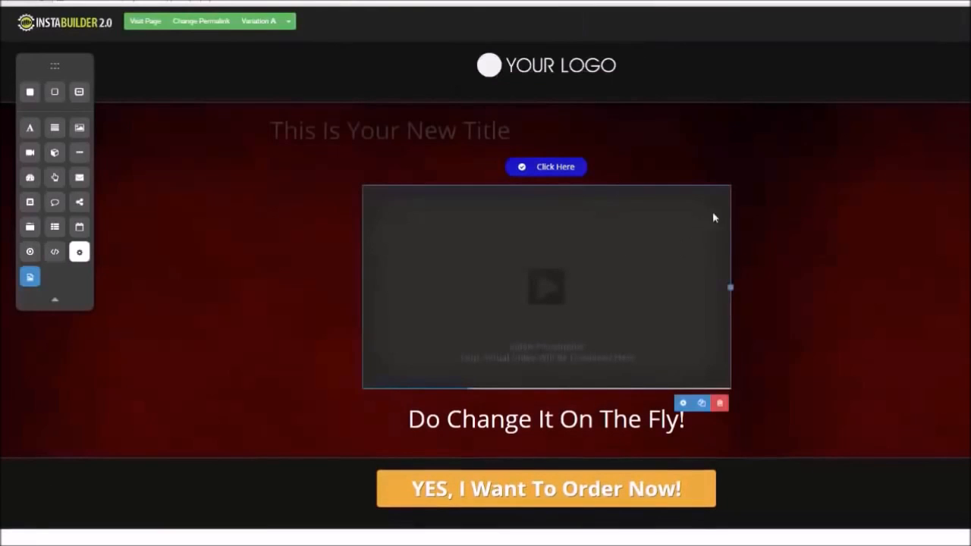
pyautogui.click(720, 403)
pyautogui.click(544, 70)
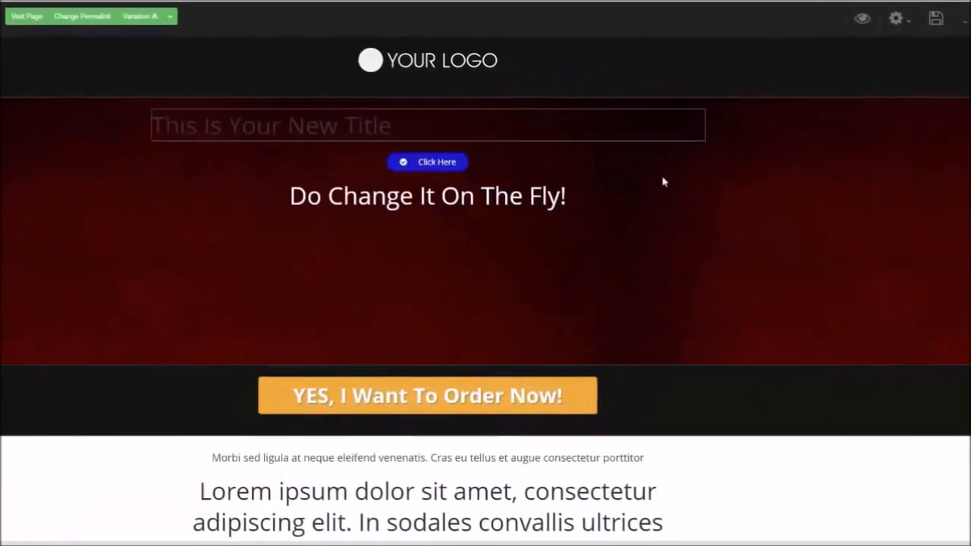
# Change the page template to the blue Sales Page template
pyautogui.click(888, 27)
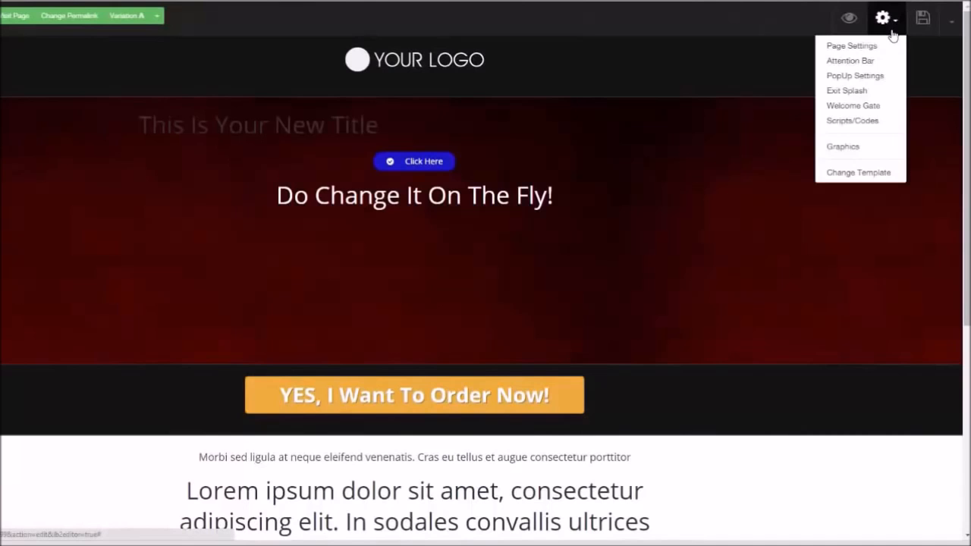
pyautogui.click(858, 172)
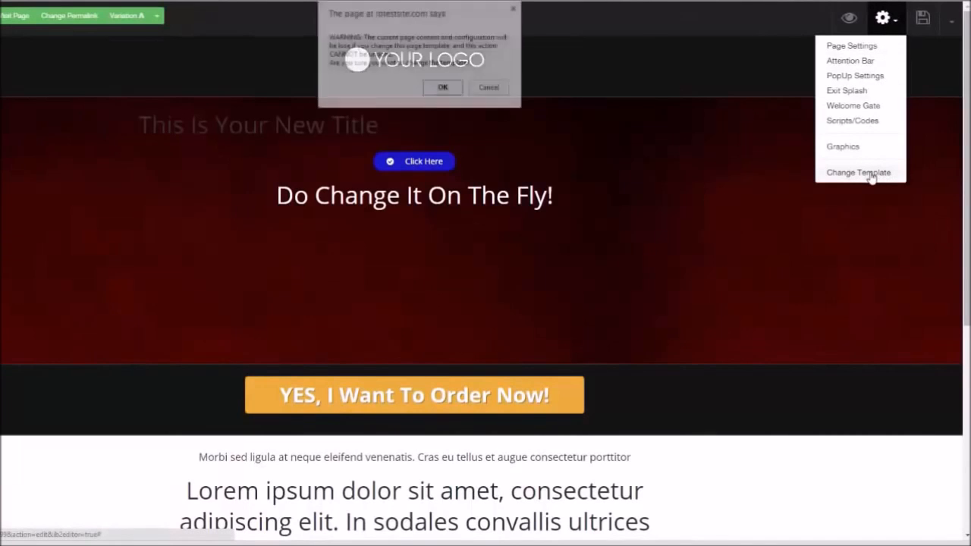
pyautogui.click(443, 90)
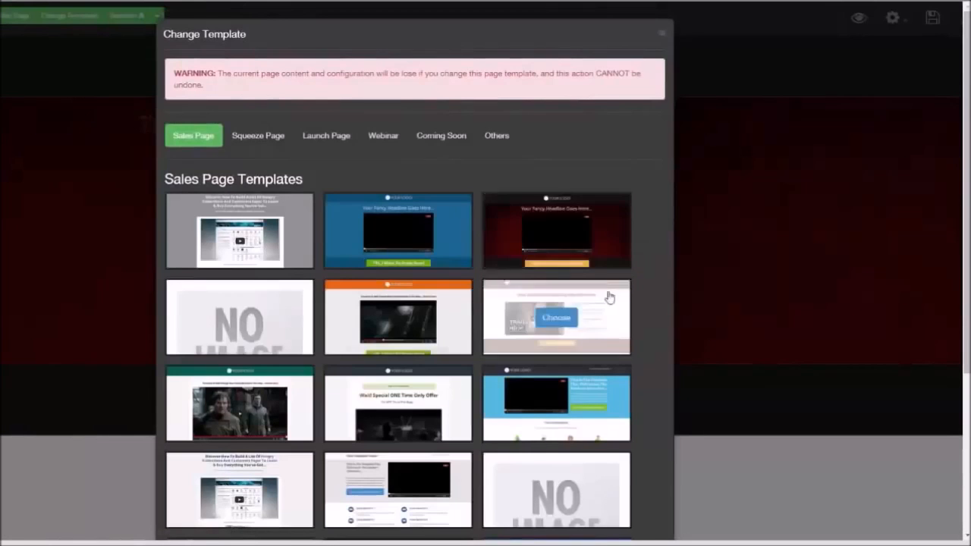
pyautogui.moveTo(456, 247)
pyautogui.click(398, 233)
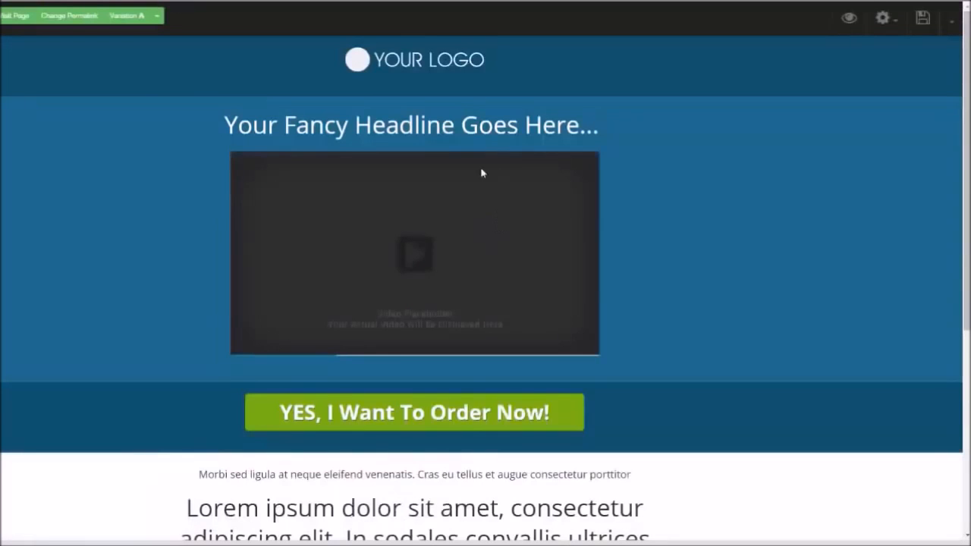
# Delete the video placeholder and the headline from the header section
pyautogui.click(587, 370)
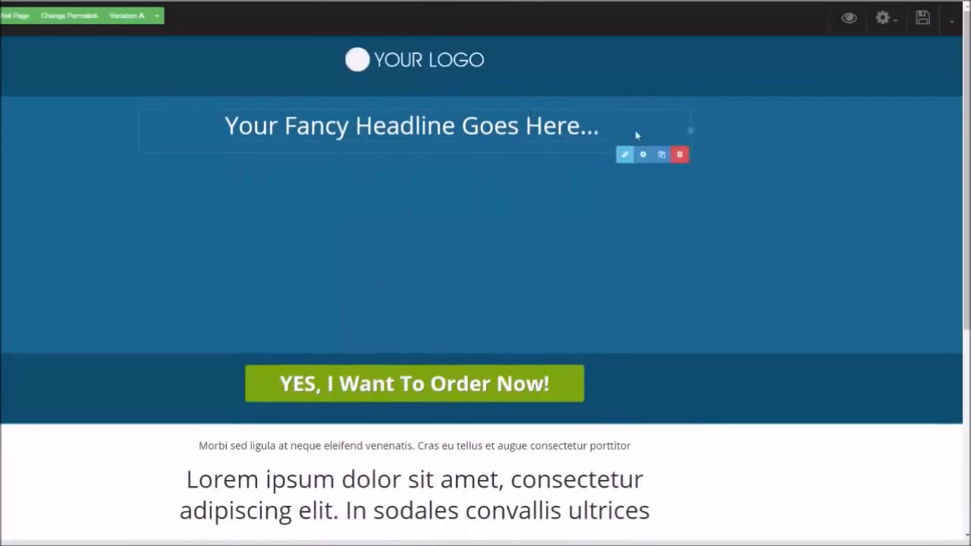
pyautogui.click(679, 154)
pyautogui.click(453, 67)
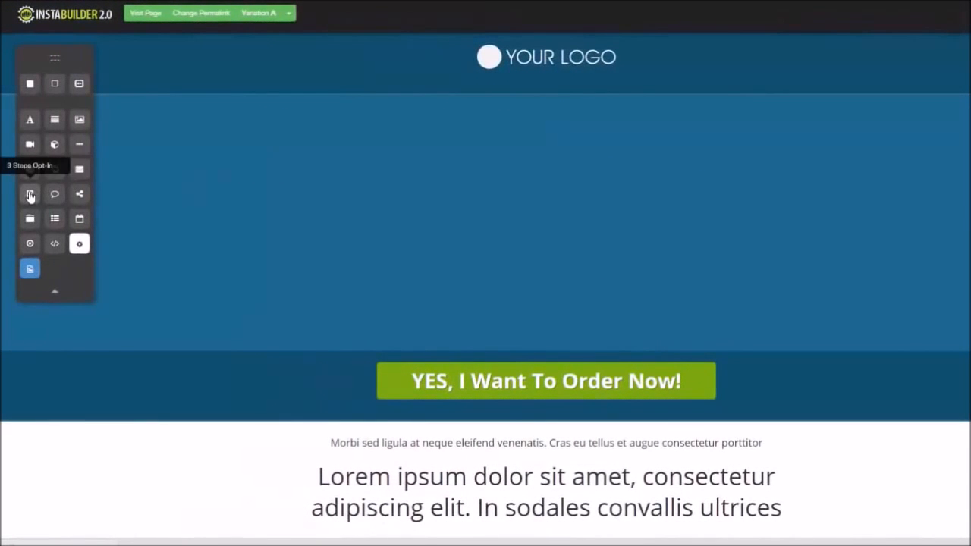
# Add a 3 Steps Opt-In element to the header and step through its three stages
pyautogui.moveTo(30, 196); pyautogui.dragTo(665, 178)
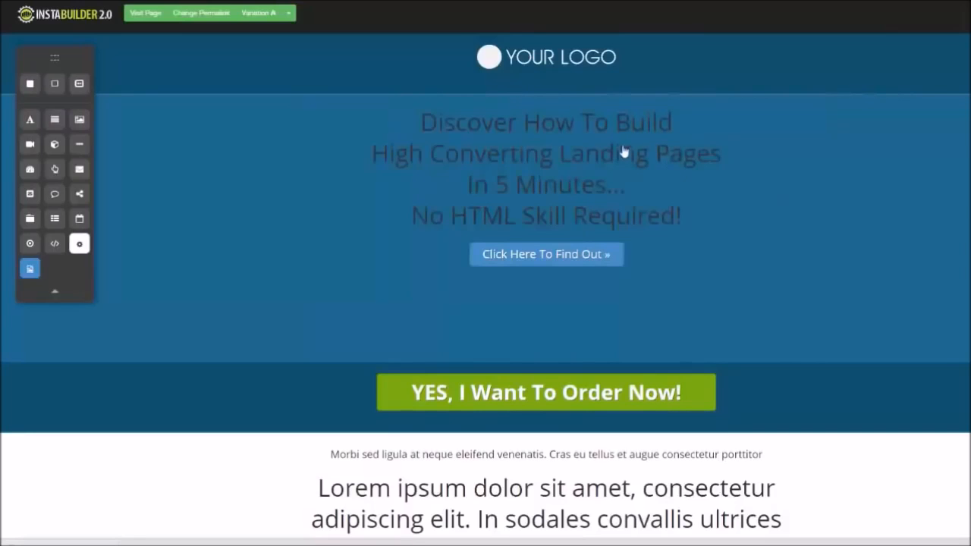
pyautogui.moveTo(593, 245)
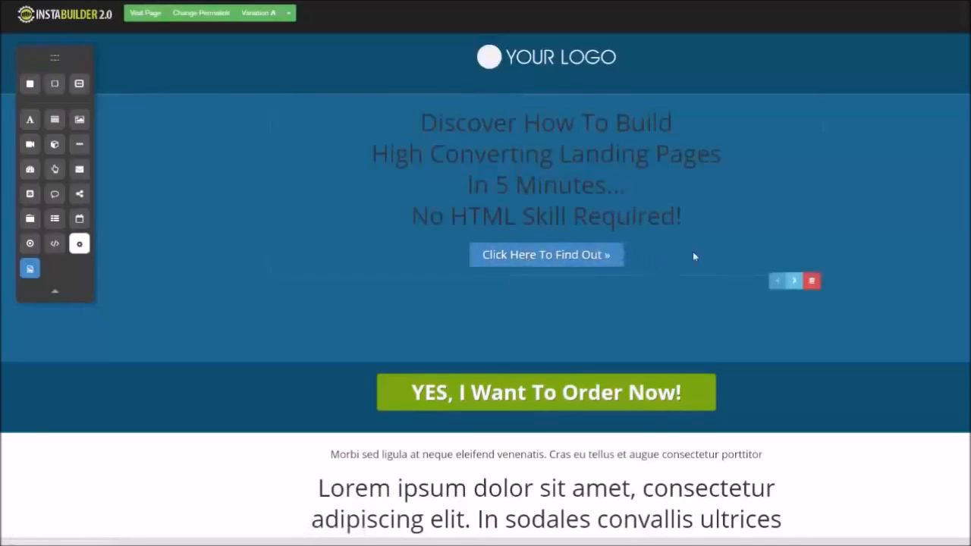
pyautogui.click(795, 282)
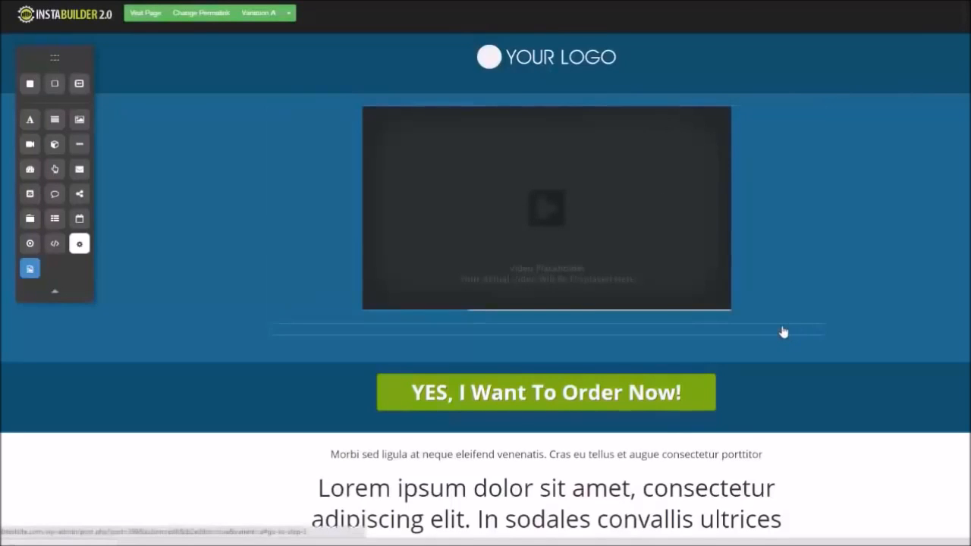
pyautogui.moveTo(784, 331)
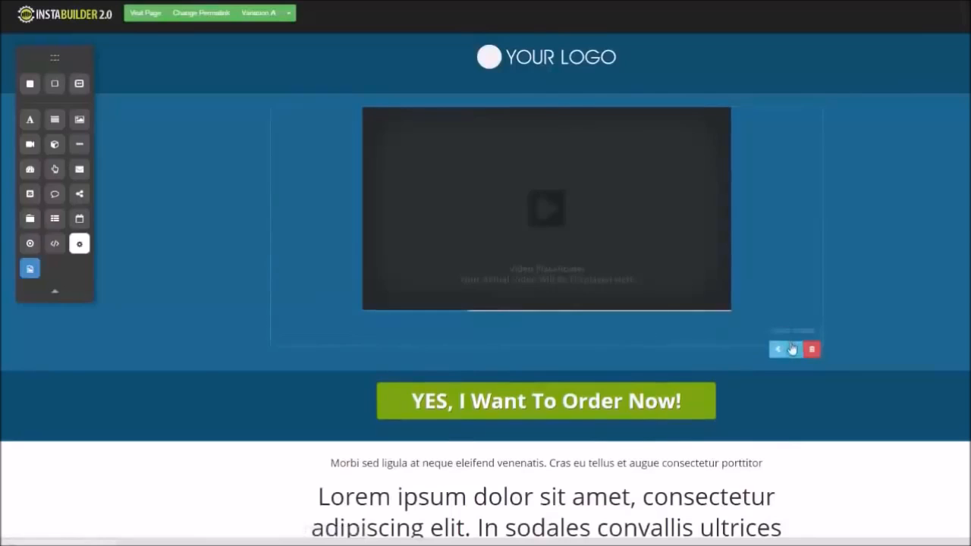
pyautogui.click(794, 351)
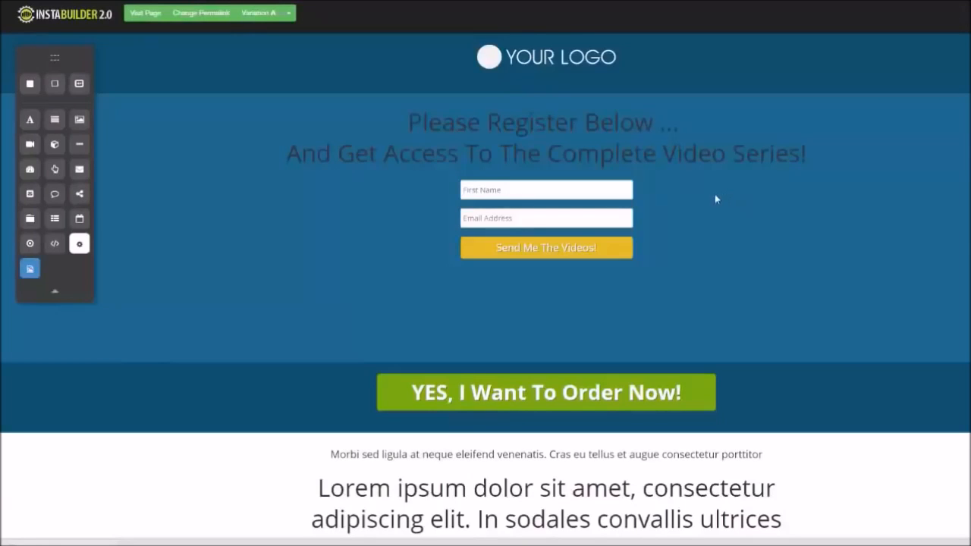
# Delete the 3 Steps Opt-In element from the header
pyautogui.click(811, 183)
pyautogui.click(593, 61)
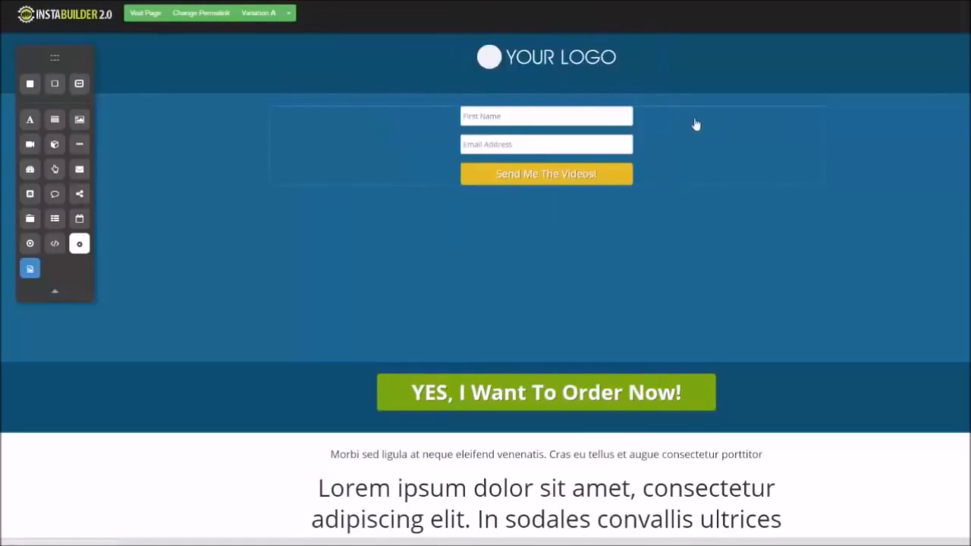
pyautogui.click(811, 200)
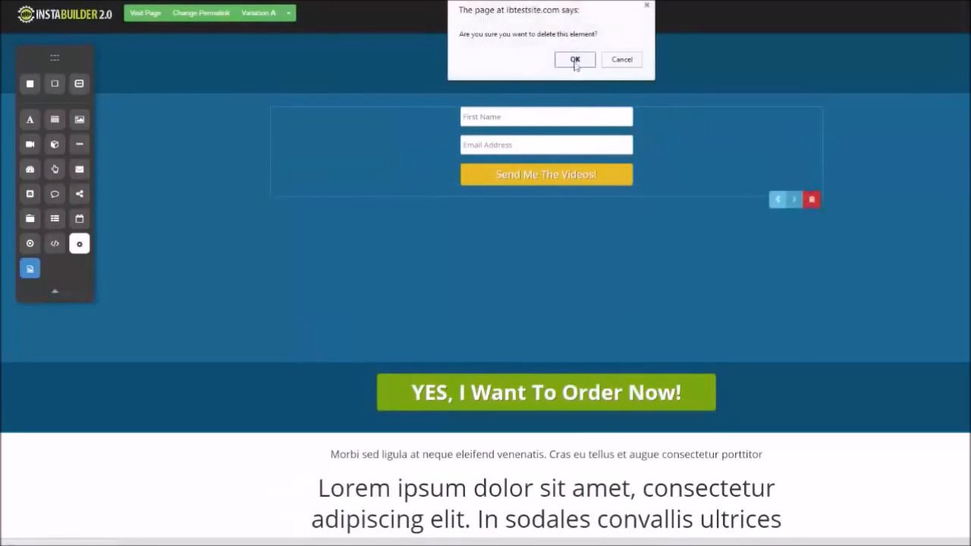
pyautogui.click(575, 61)
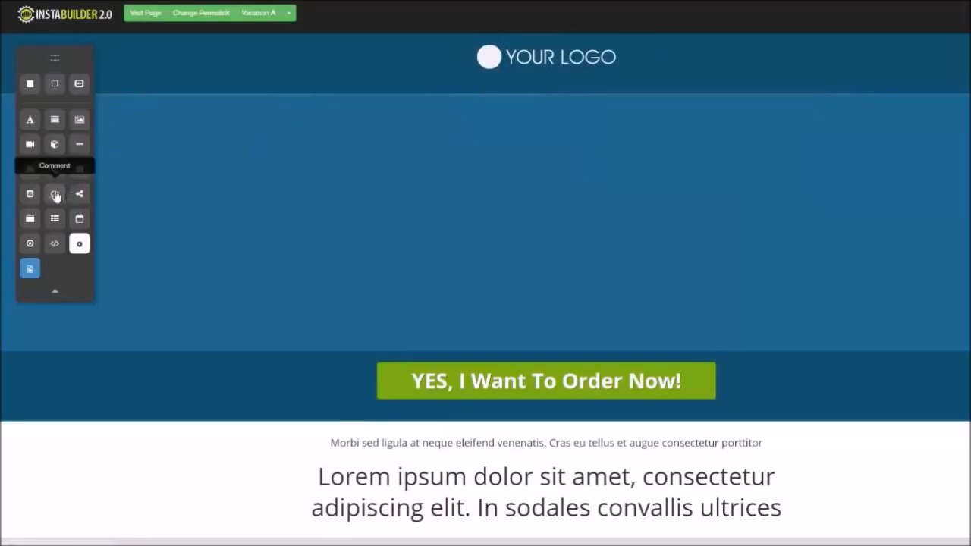
# Add a Comment element to the header and a Social Share element below it
pyautogui.moveTo(54, 197); pyautogui.dragTo(447, 125)
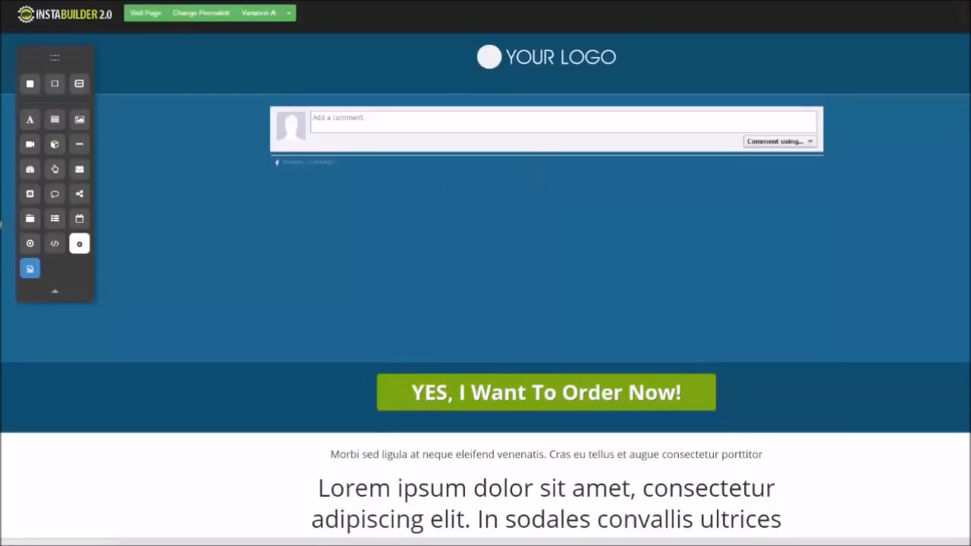
pyautogui.moveTo(79, 194); pyautogui.dragTo(389, 214)
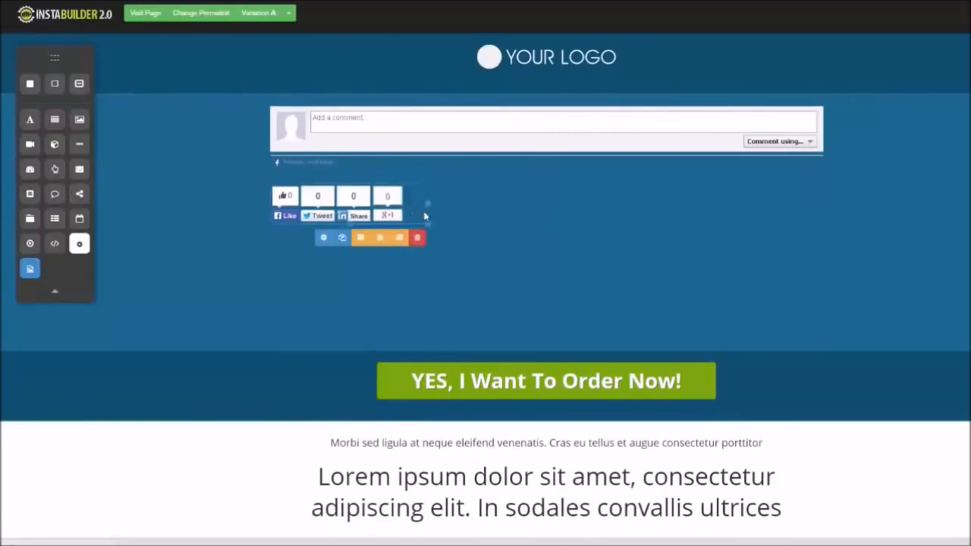
# Set the social share button style to Small and disable the LinkedIn button
pyautogui.click(323, 240)
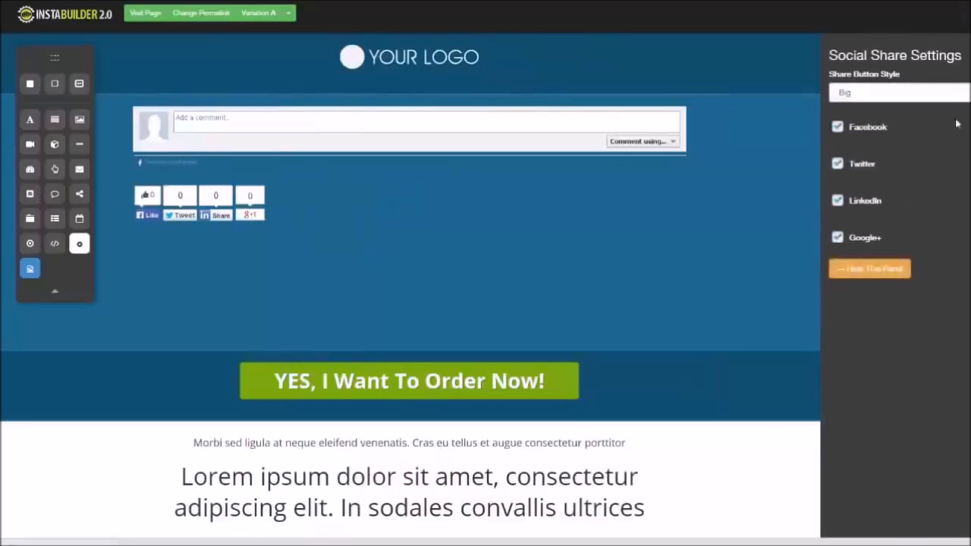
pyautogui.click(900, 92)
pyautogui.click(849, 116)
pyautogui.click(839, 203)
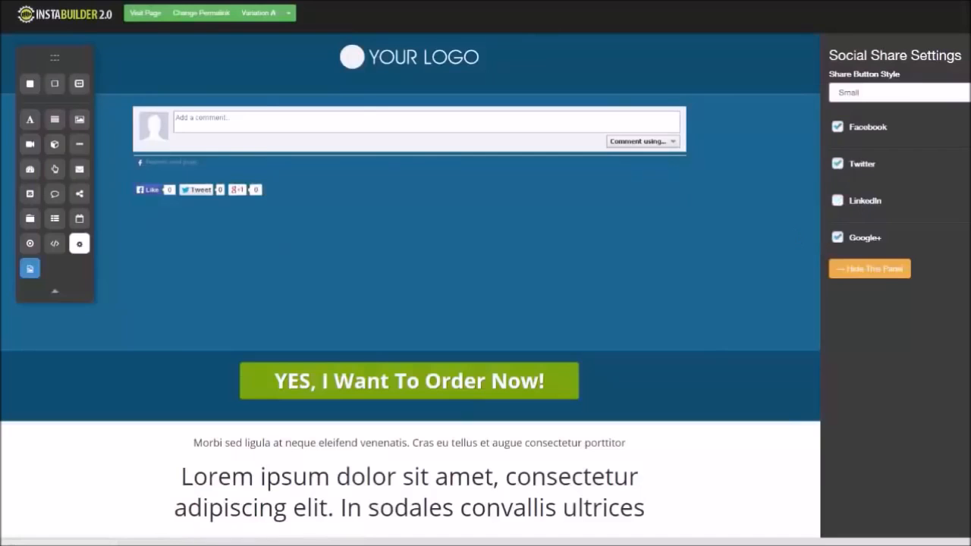
pyautogui.click(802, 93)
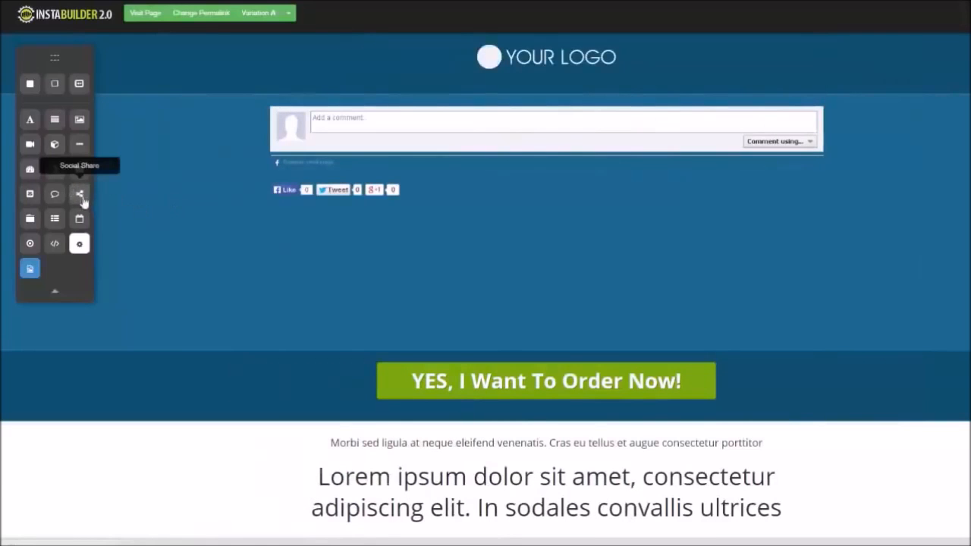
# Add a Tabbed Content element, then remove it and the comment box from the header
pyautogui.moveTo(31, 220); pyautogui.dragTo(454, 195)
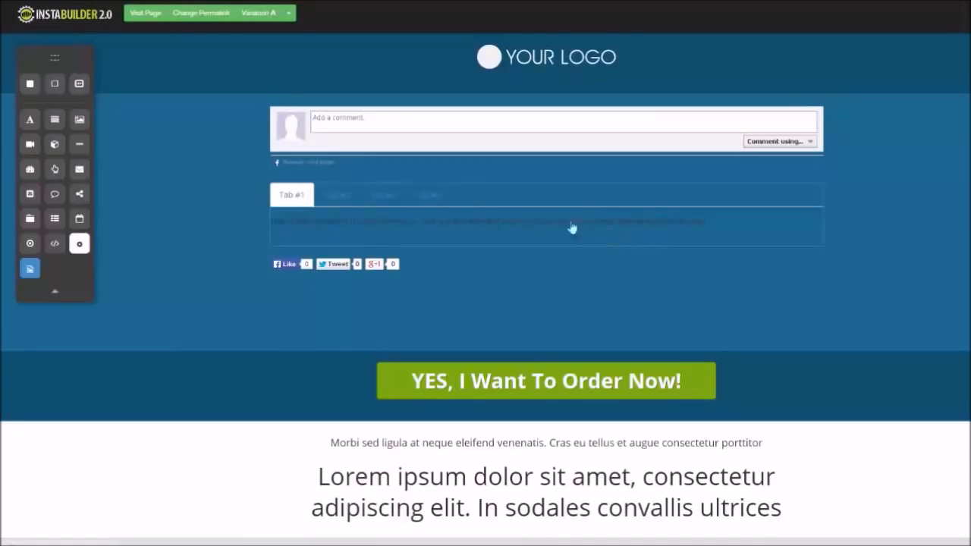
pyautogui.click(811, 182)
pyautogui.click(578, 64)
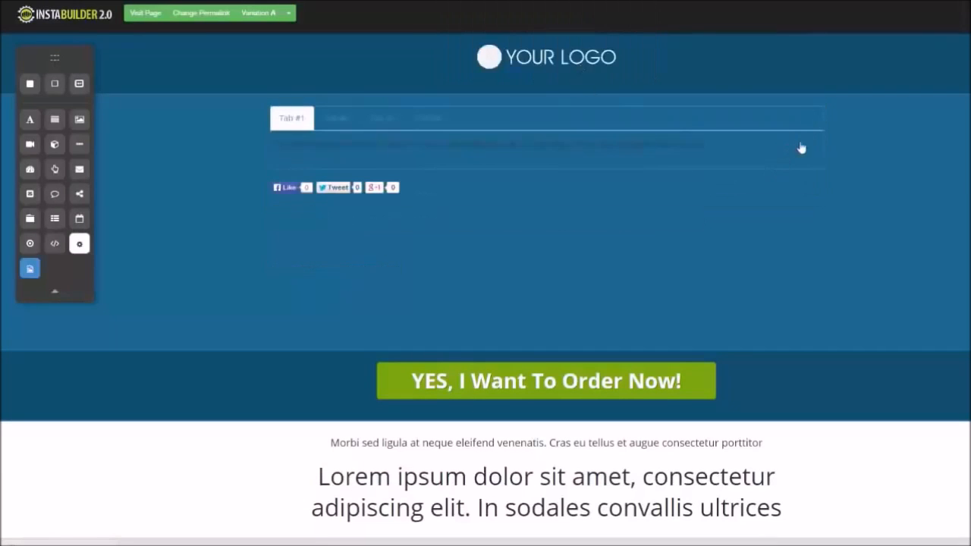
pyautogui.click(812, 184)
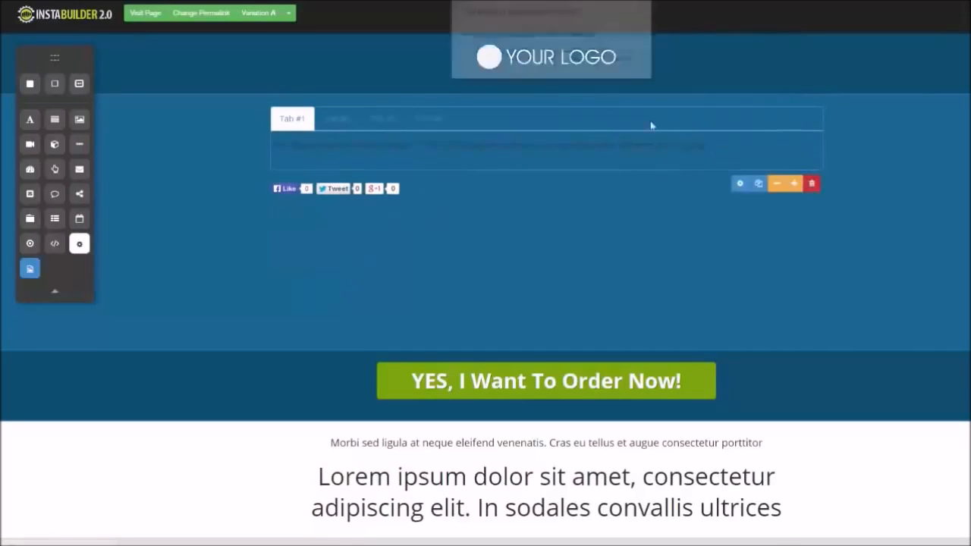
pyautogui.click(578, 63)
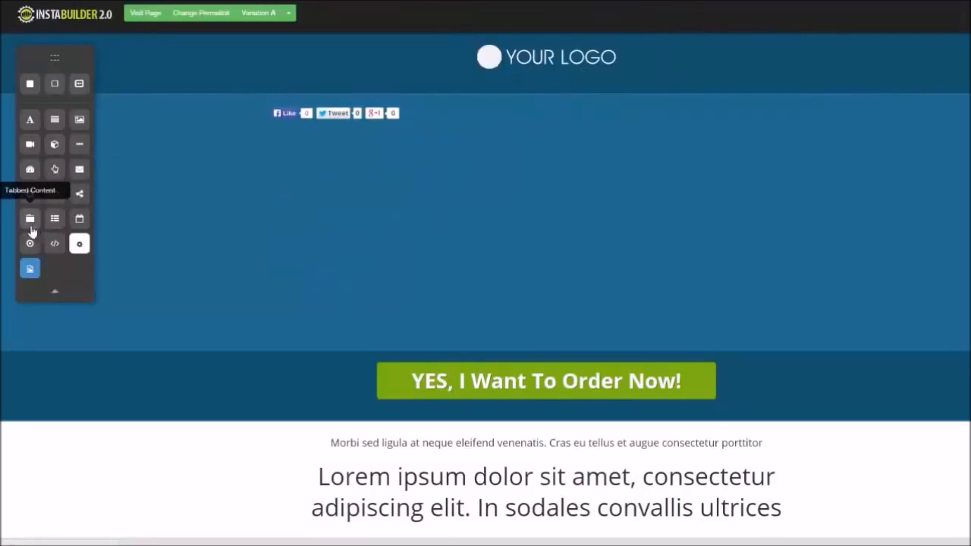
# Add a Menu element below the share buttons and set its menu to Demo Menu
pyautogui.moveTo(53, 229); pyautogui.dragTo(365, 139)
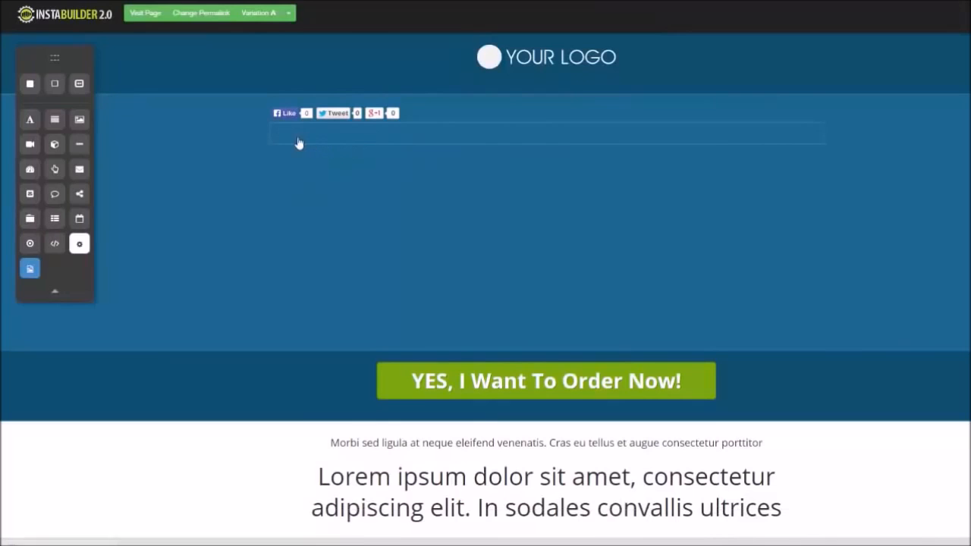
pyautogui.moveTo(732, 157)
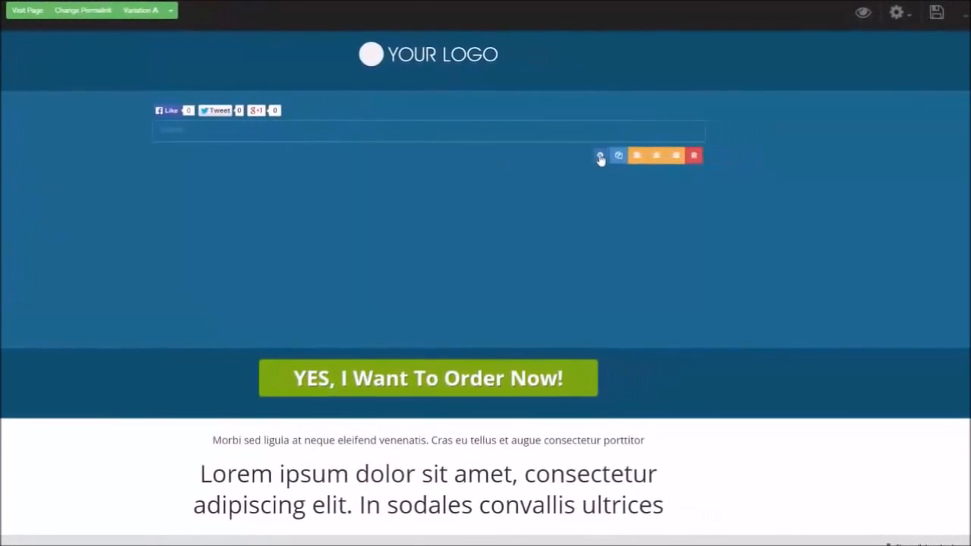
pyautogui.click(600, 156)
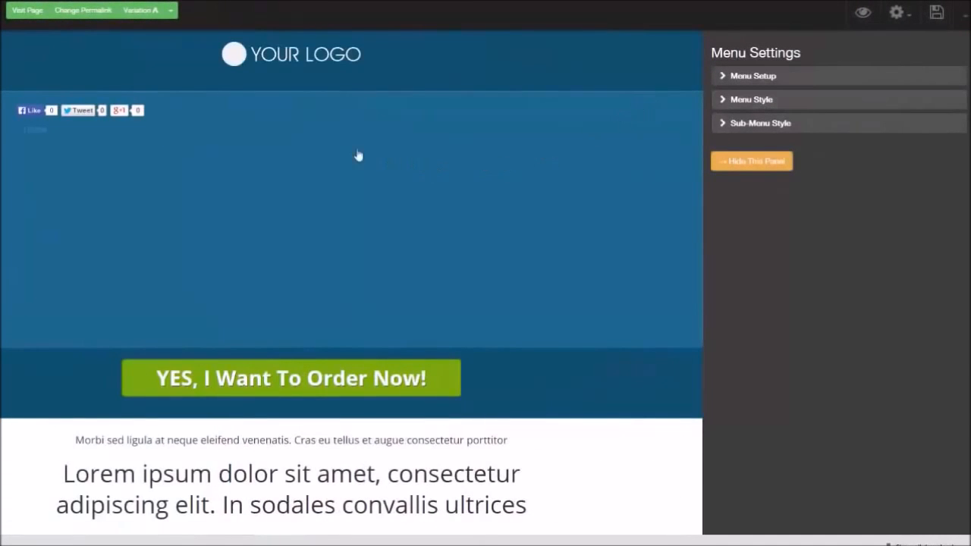
pyautogui.click(722, 76)
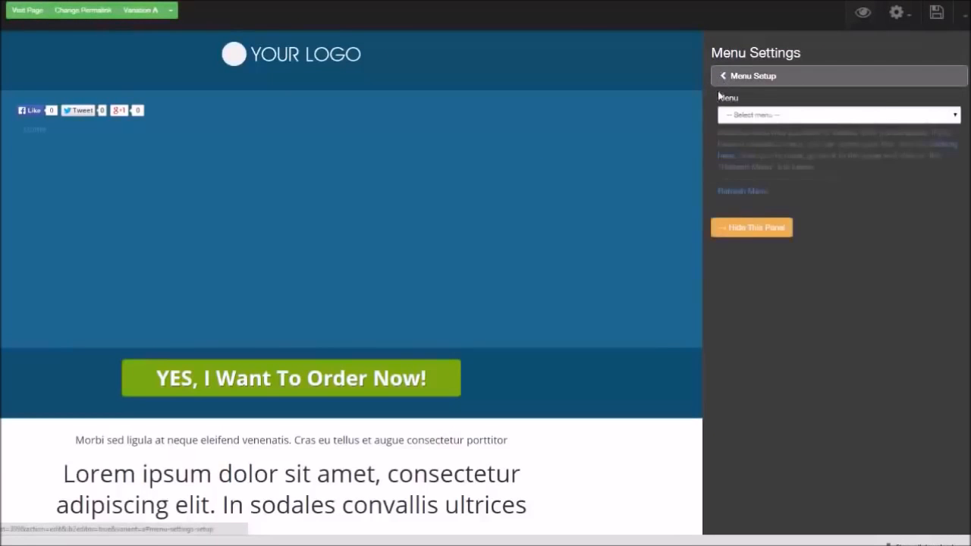
pyautogui.click(932, 116)
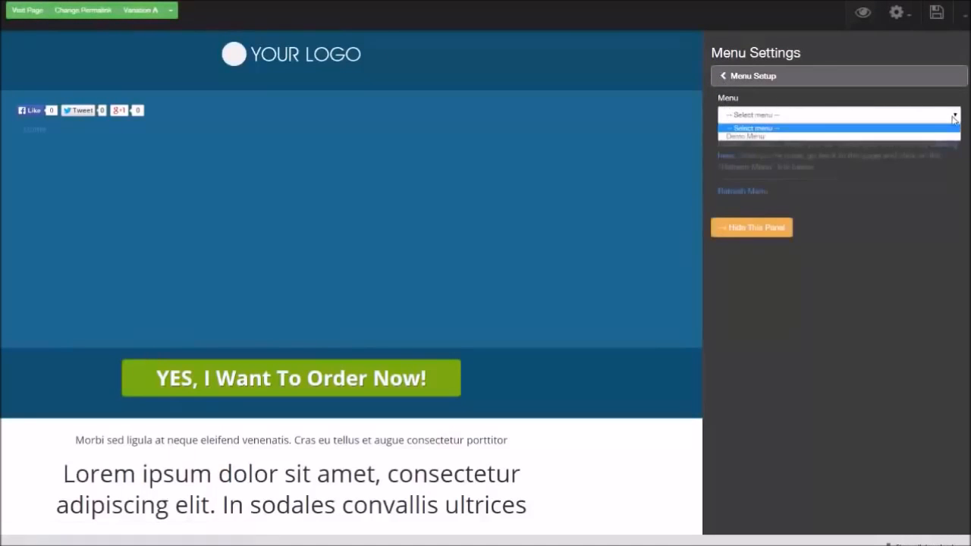
pyautogui.click(749, 137)
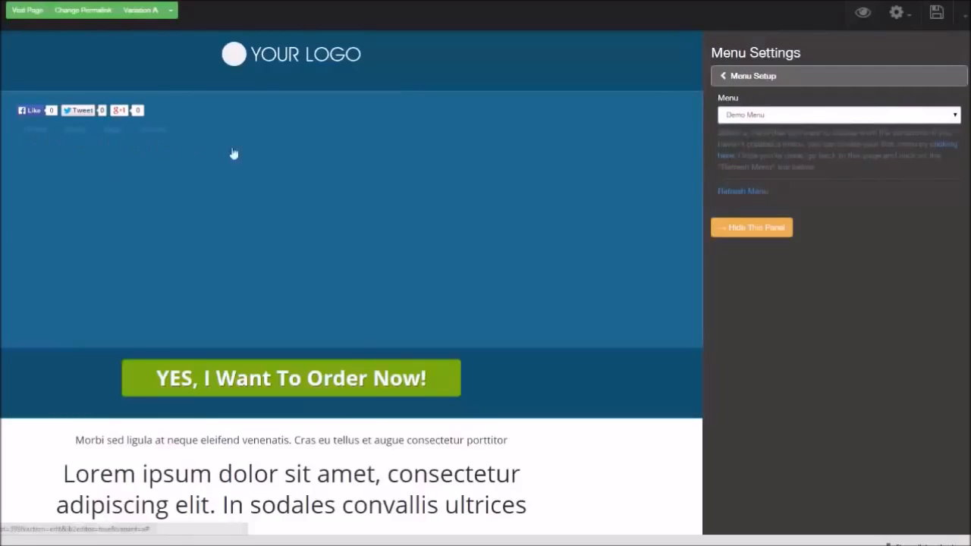
pyautogui.click(725, 80)
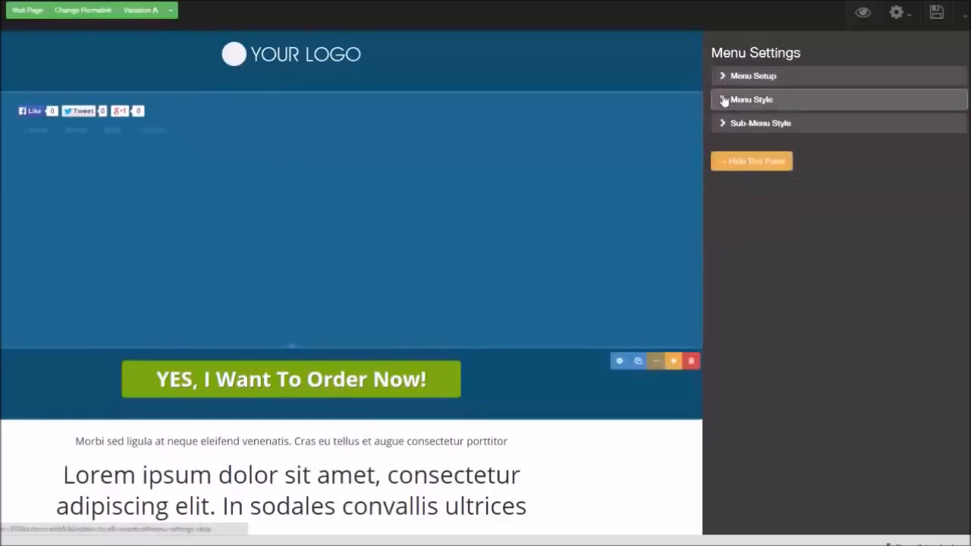
# Open the menu's style settings and set the menu style to Flat-Box
pyautogui.click(724, 100)
pyautogui.click(944, 116)
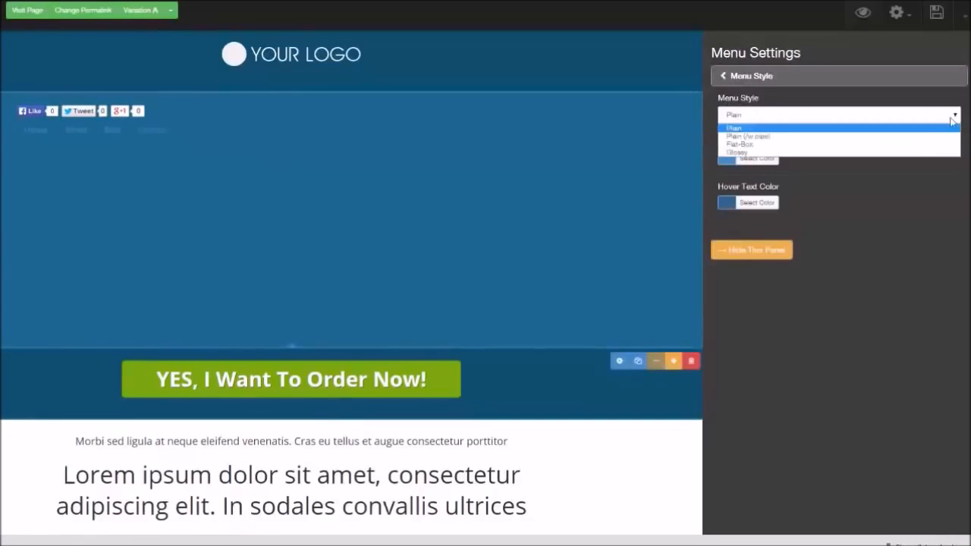
pyautogui.click(937, 141)
pyautogui.click(956, 116)
pyautogui.click(934, 142)
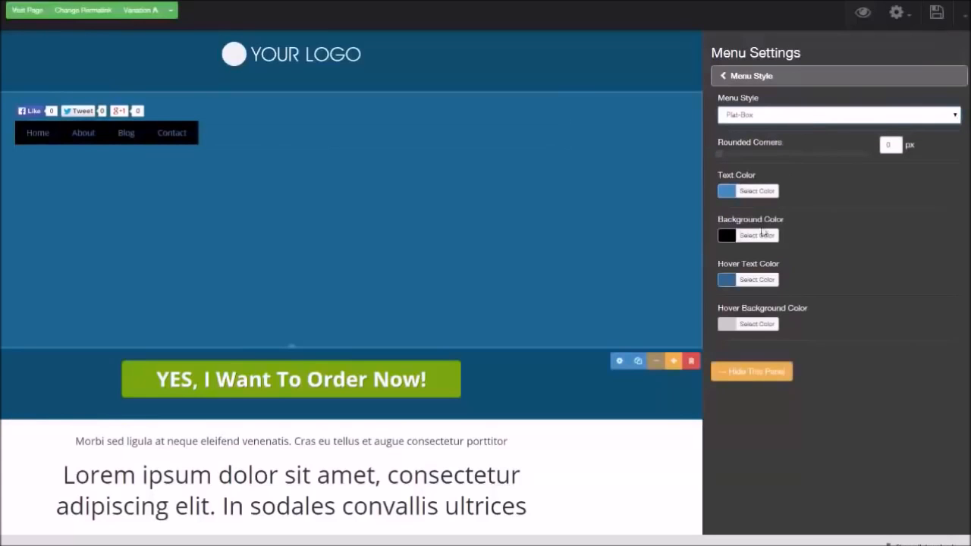
# Set the menu's background color to light cyan and its rounded corners to 6 px
pyautogui.click(759, 236)
pyautogui.click(801, 290)
pyautogui.moveTo(801, 291); pyautogui.dragTo(789, 323)
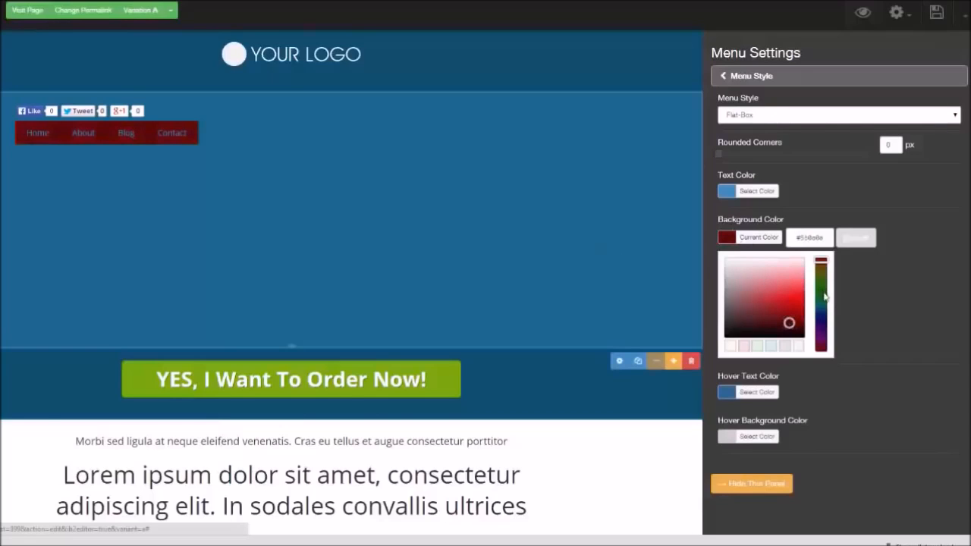
pyautogui.click(824, 303)
pyautogui.click(763, 152)
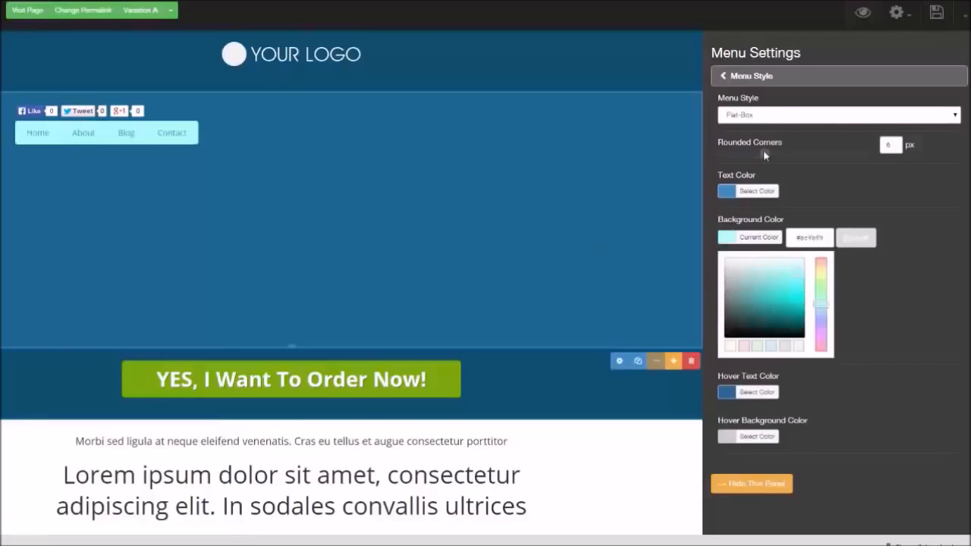
pyautogui.click(727, 80)
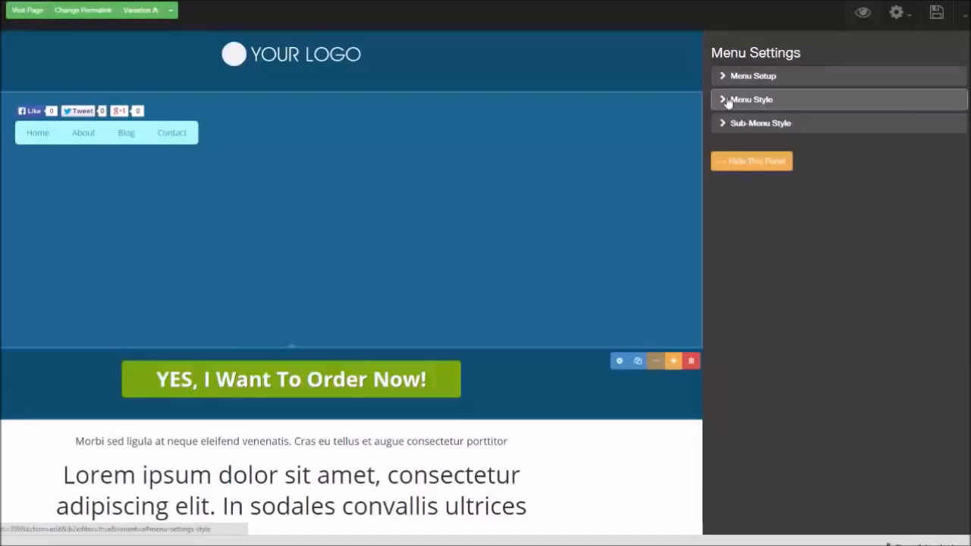
pyautogui.click(725, 123)
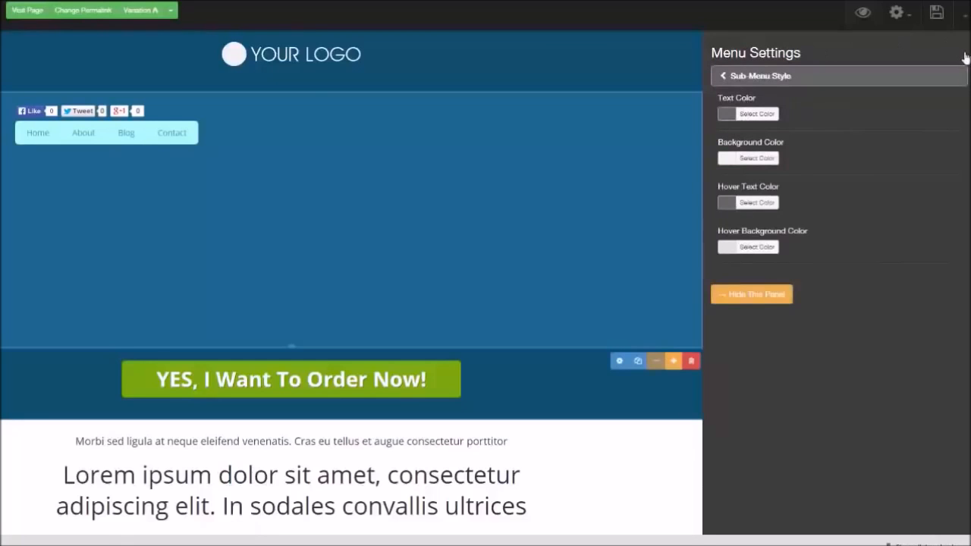
pyautogui.click(646, 65)
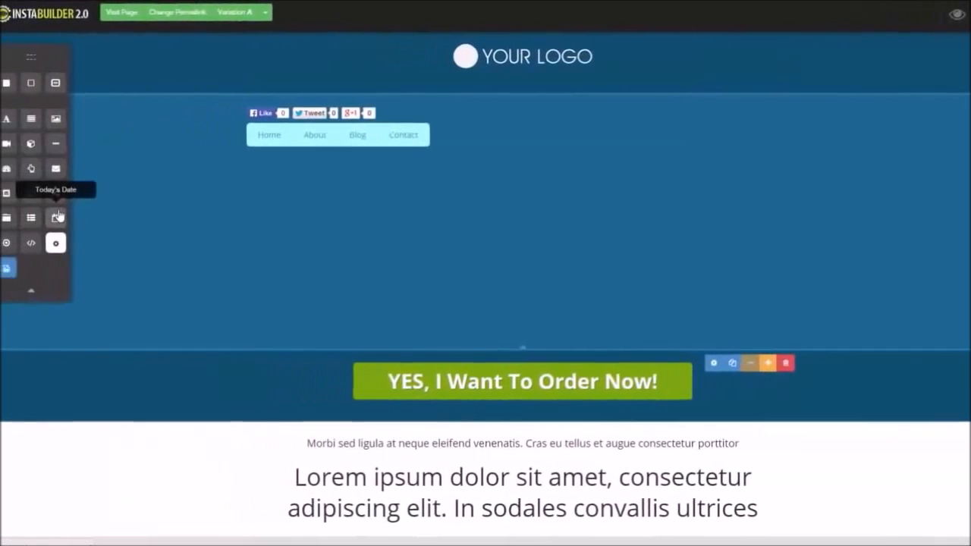
# Add a Today's Date element below the menu in the header
pyautogui.moveTo(79, 218); pyautogui.dragTo(510, 167)
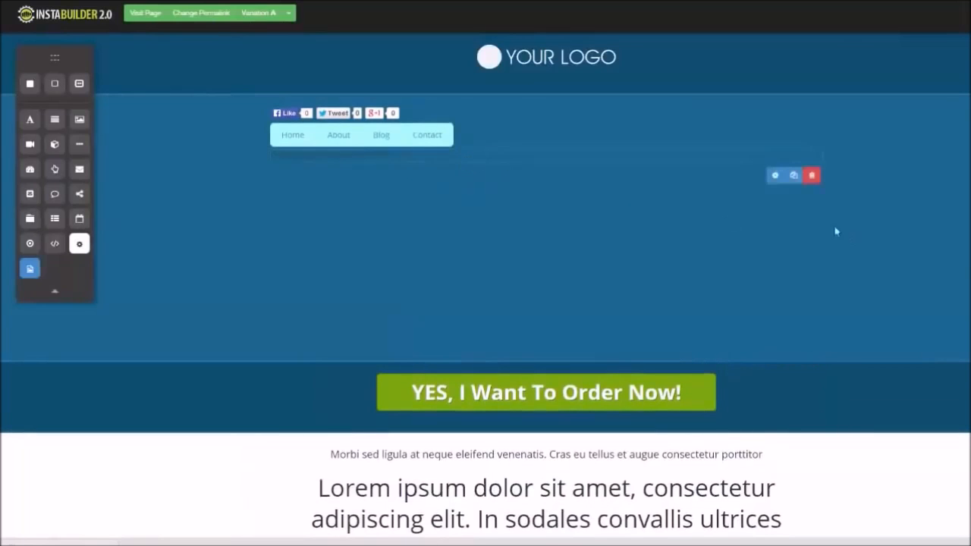
pyautogui.click(776, 174)
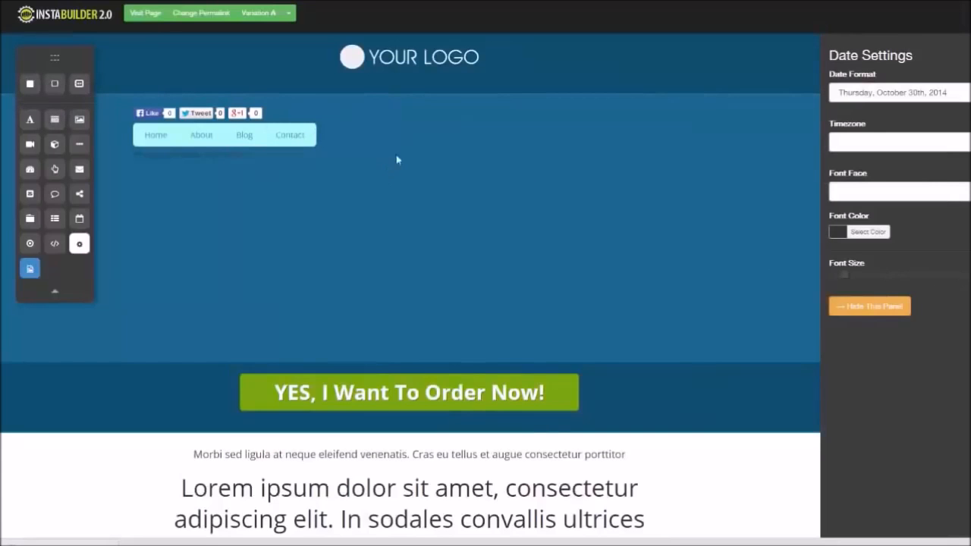
pyautogui.click(870, 306)
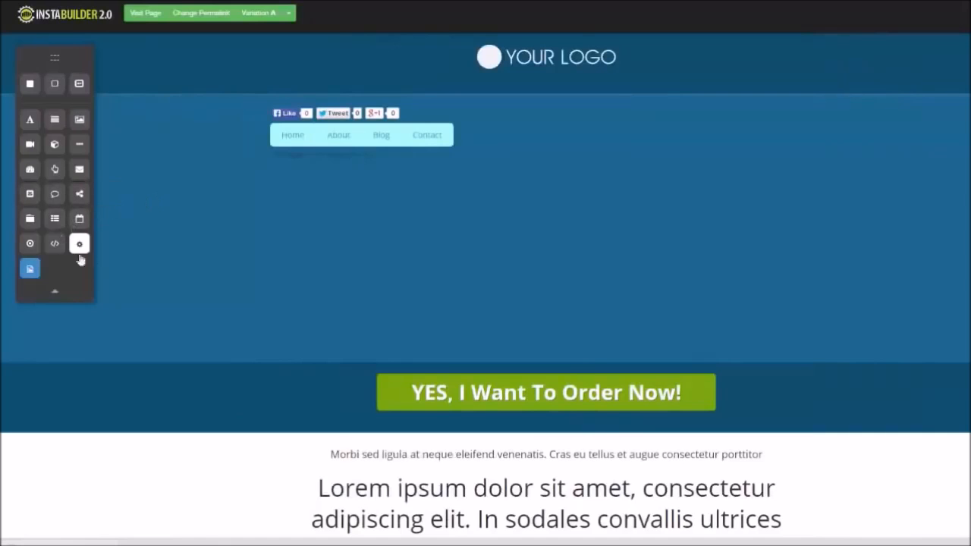
# Add a question poll element below the date, then delete it again
pyautogui.moveTo(53, 243); pyautogui.dragTo(524, 190)
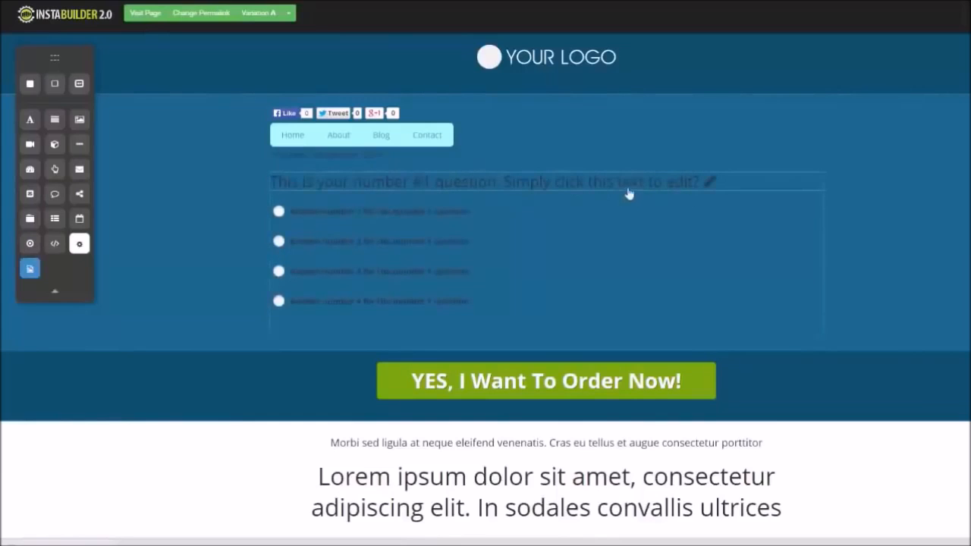
pyautogui.moveTo(627, 284)
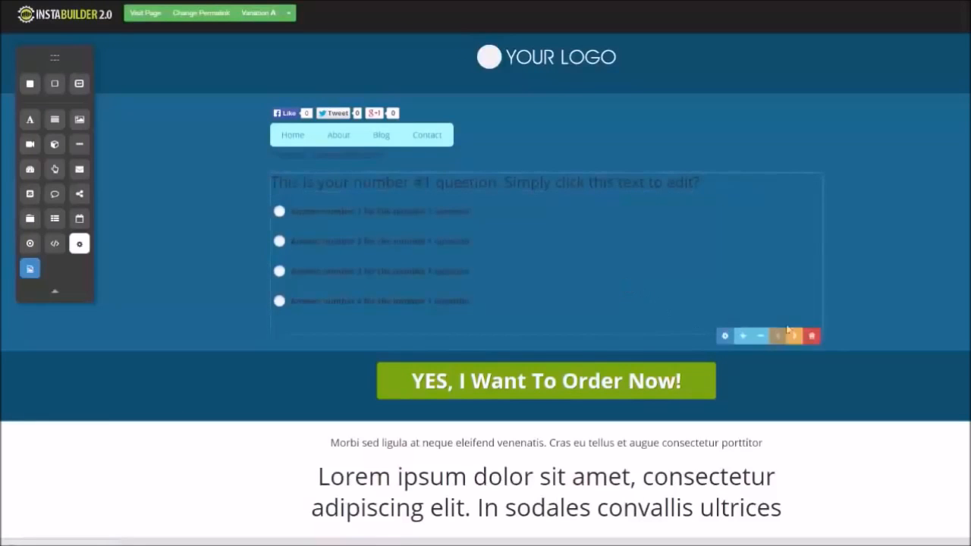
pyautogui.click(811, 336)
pyautogui.click(576, 60)
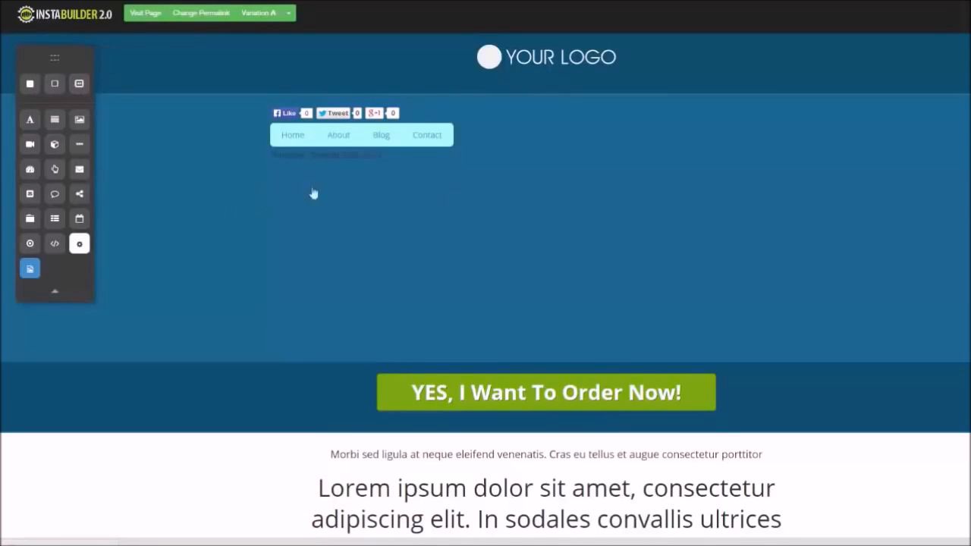
pyautogui.scroll(-3, 485, 286)
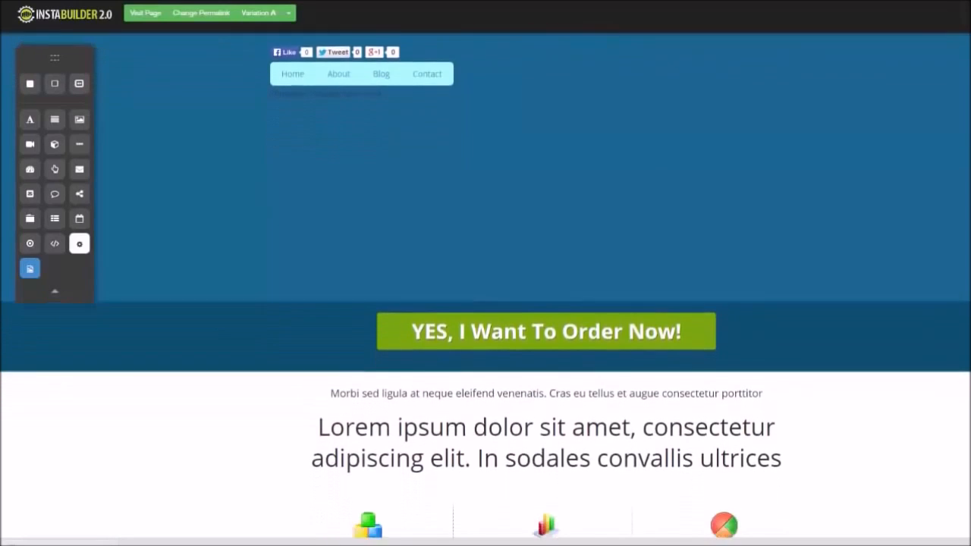
pyautogui.scroll(3, 785, 215)
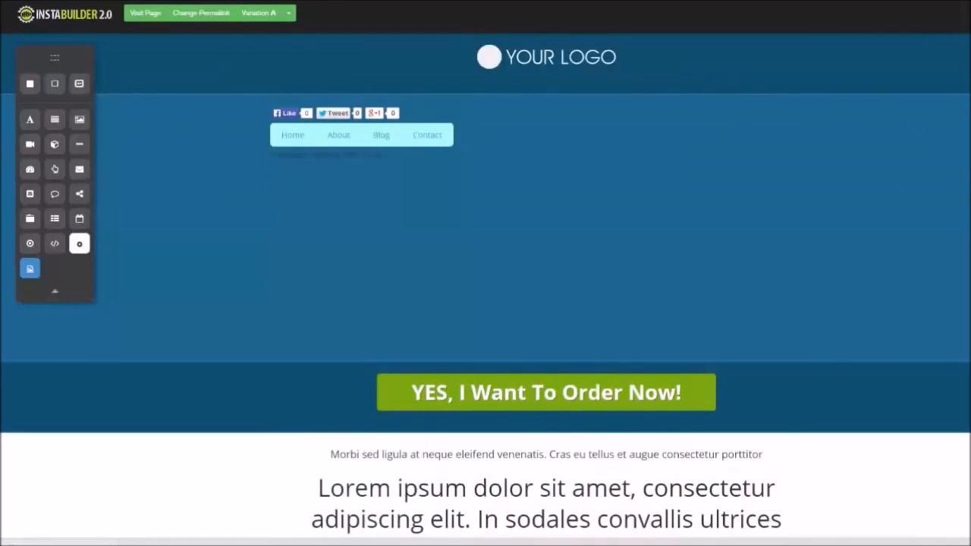
pyautogui.scroll(-5, 486, 286)
pyautogui.scroll(5, 486, 286)
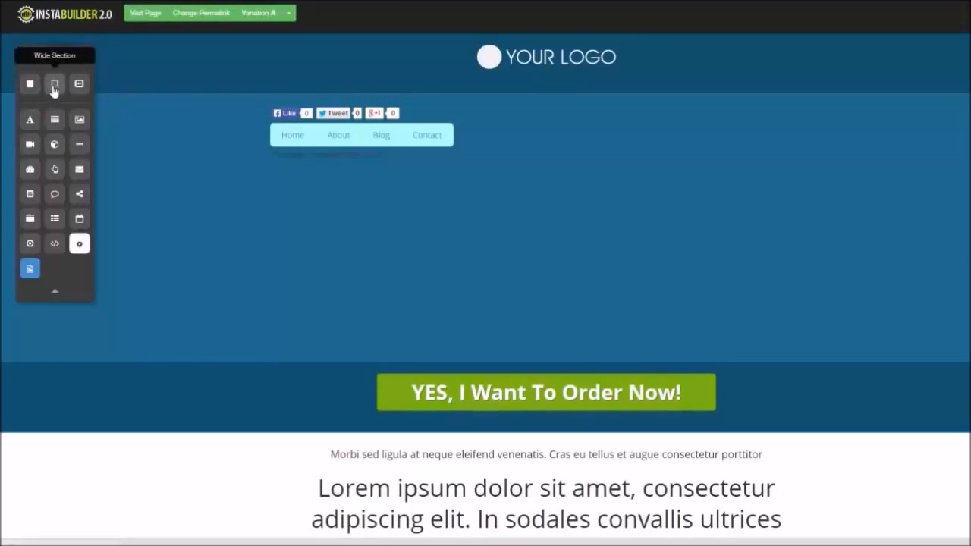
# Add a Wide Section below the content headline and open its section settings
pyautogui.moveTo(54, 90); pyautogui.dragTo(425, 349)
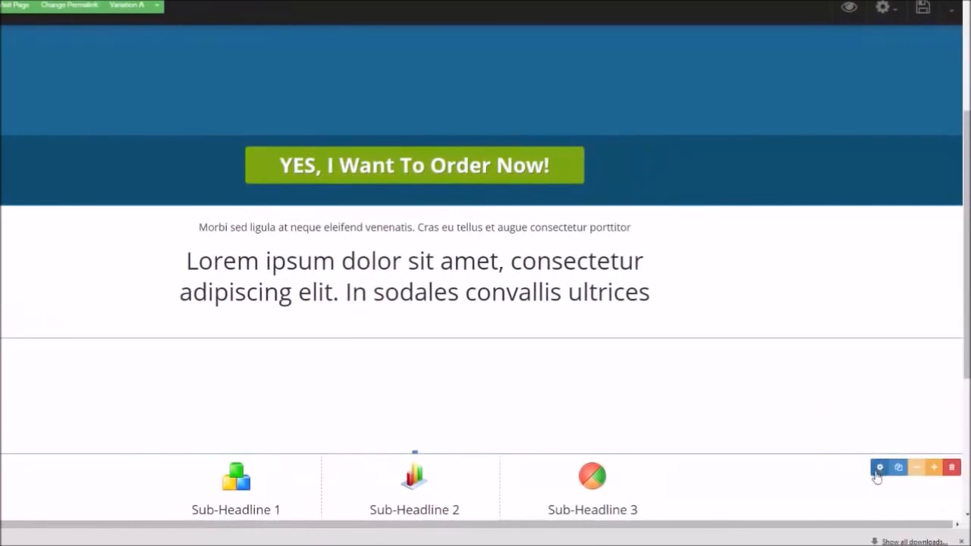
pyautogui.click(880, 470)
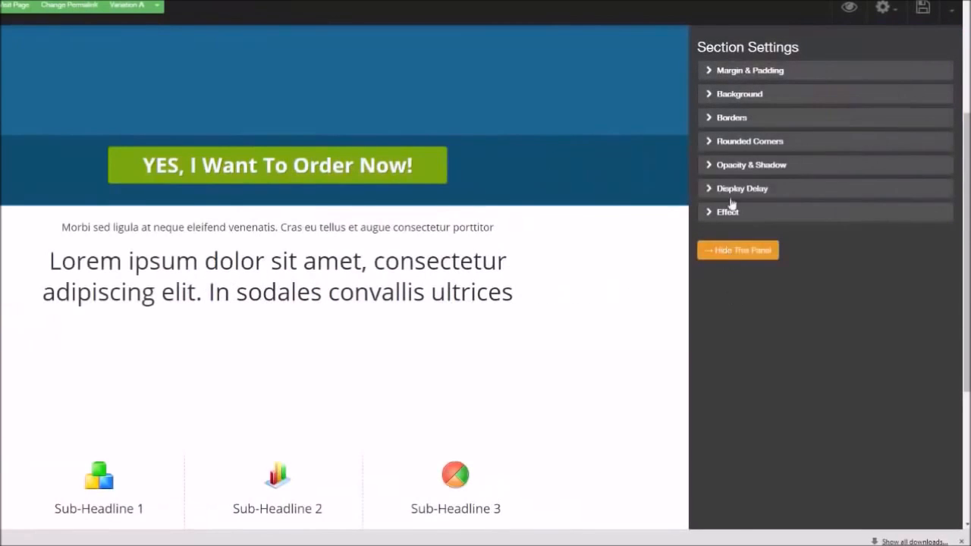
pyautogui.click(710, 74)
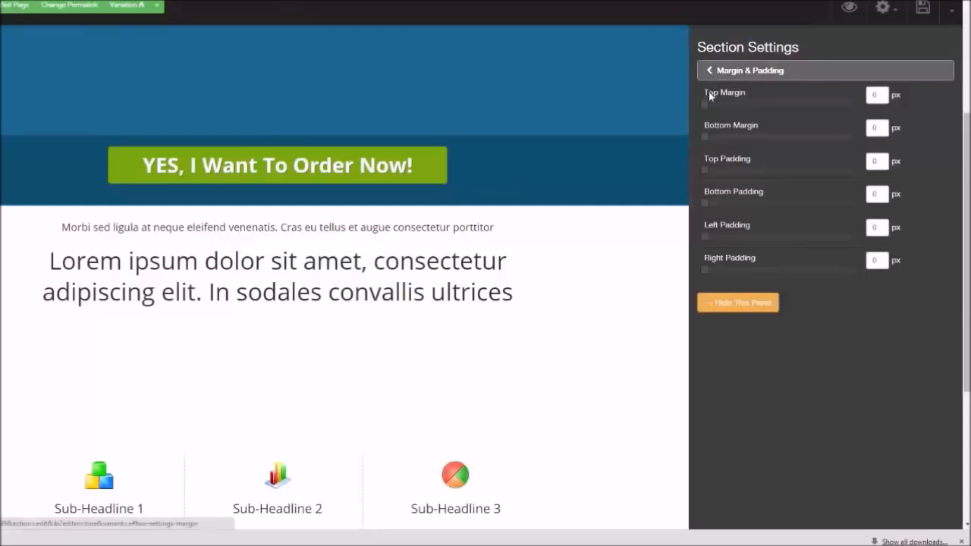
pyautogui.click(709, 100)
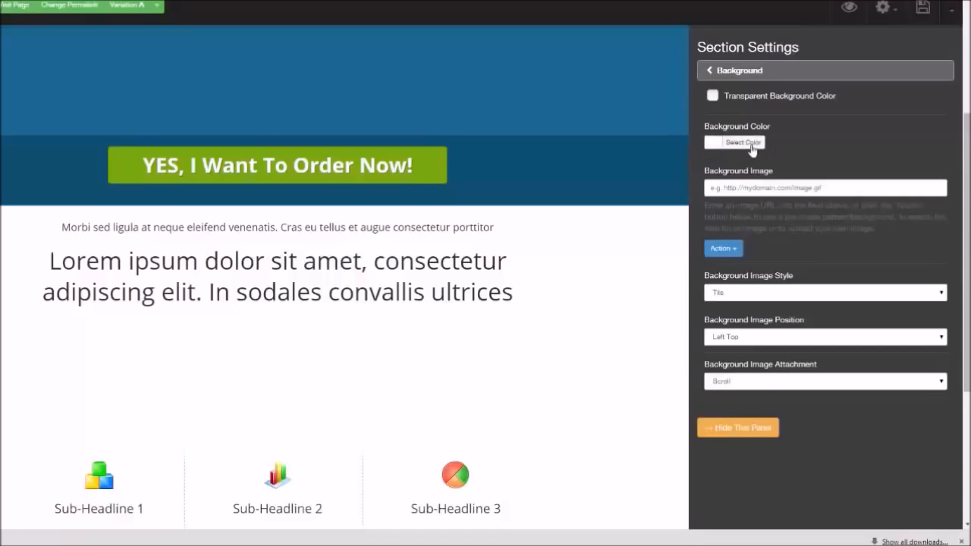
# Give the wide section a dark gray textured pre-made background pattern
pyautogui.click(736, 253)
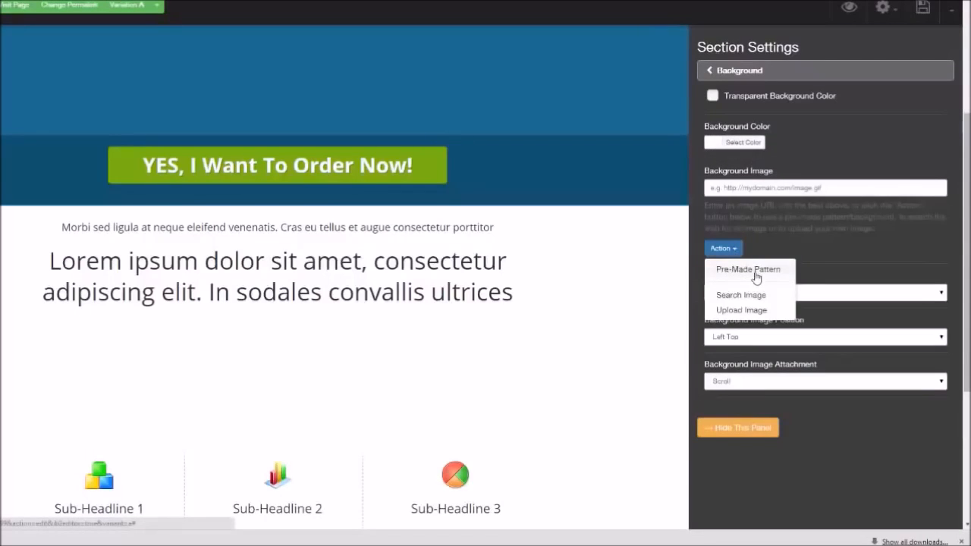
pyautogui.click(755, 276)
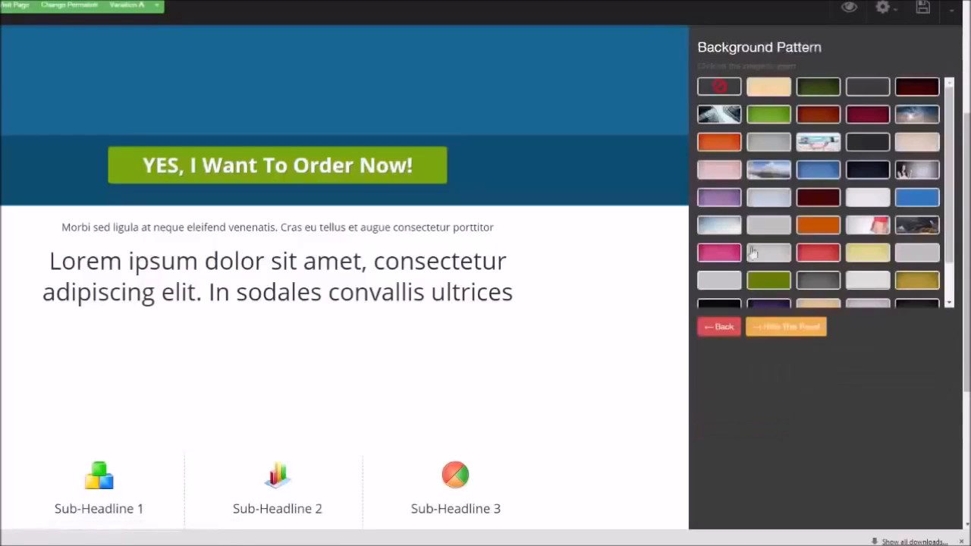
pyautogui.click(908, 93)
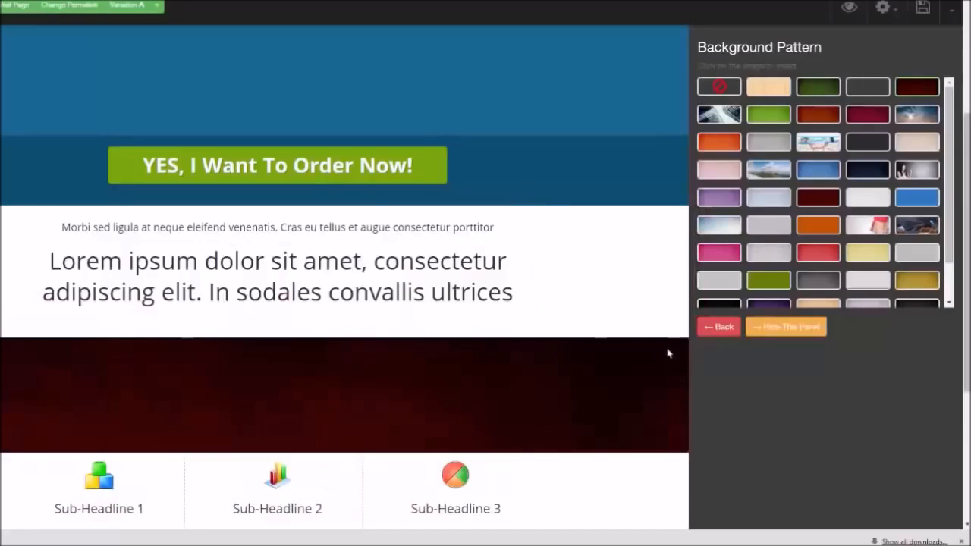
pyautogui.click(867, 114)
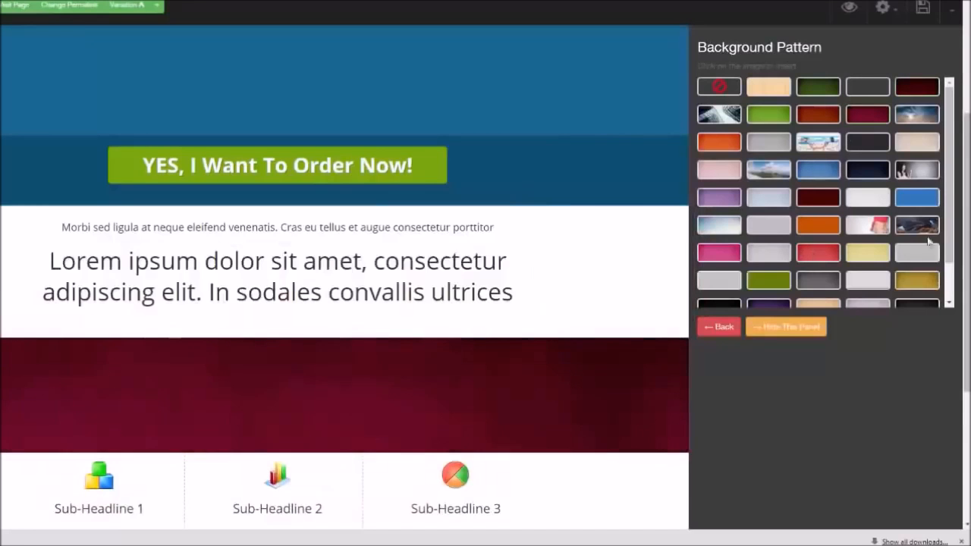
pyautogui.scroll(-3, 955, 142)
pyautogui.scroll(3, 830, 211)
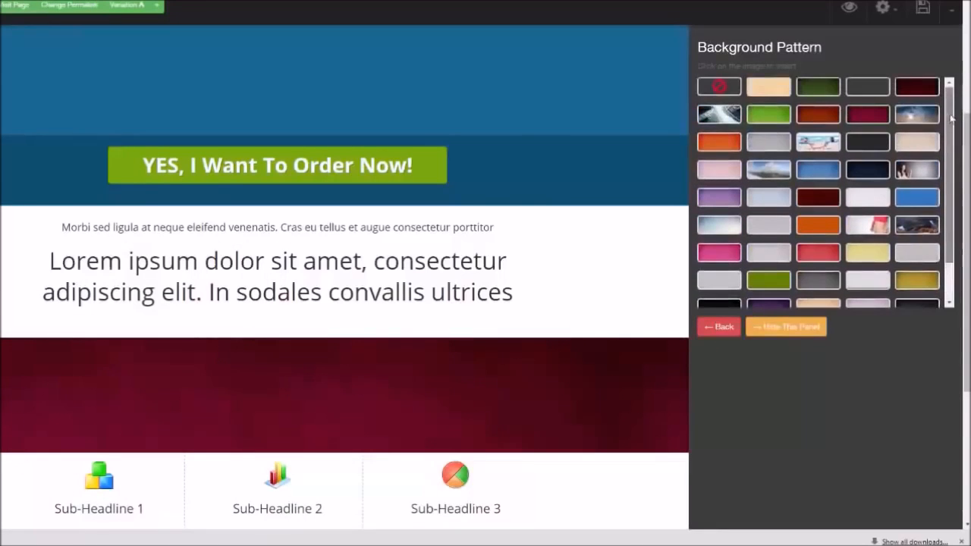
pyautogui.click(826, 282)
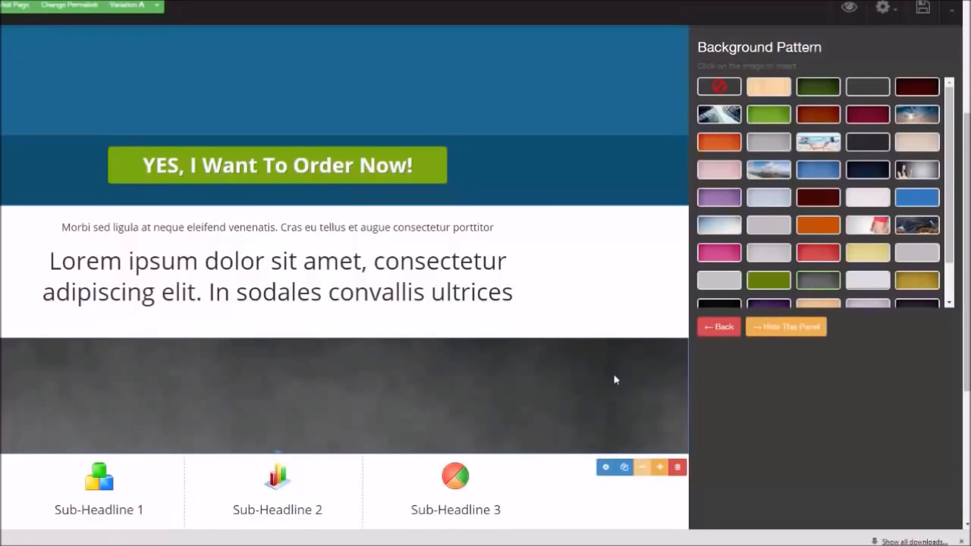
# Duplicate the wide section, move the copy above the original and give it an orange pattern background
pyautogui.click(626, 468)
pyautogui.moveTo(606, 481); pyautogui.dragTo(603, 264)
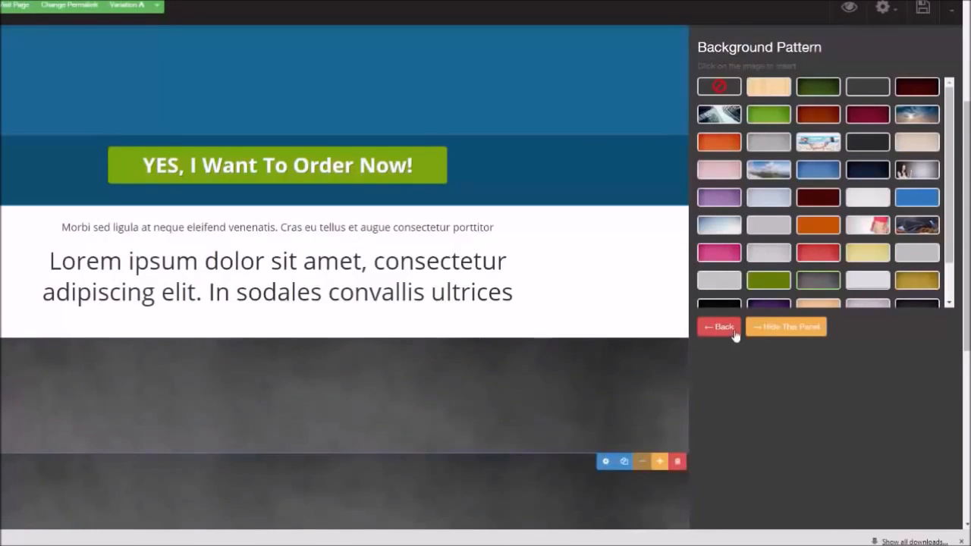
pyautogui.click(824, 173)
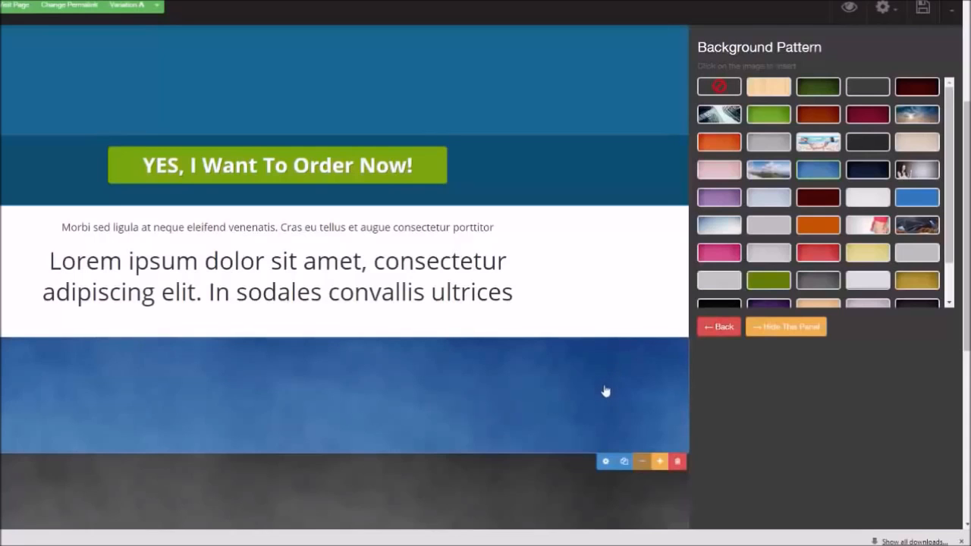
pyautogui.scroll(-3, 427, 284)
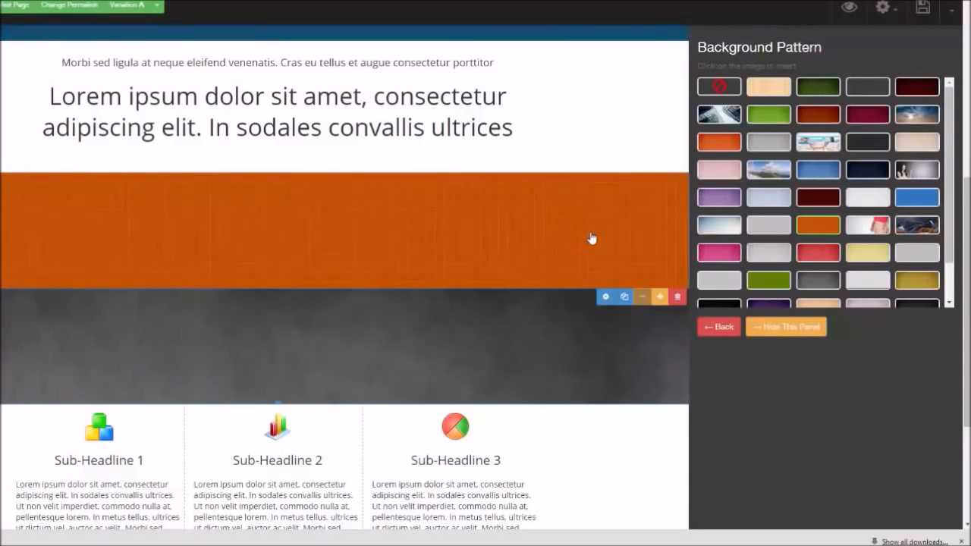
pyautogui.click(786, 327)
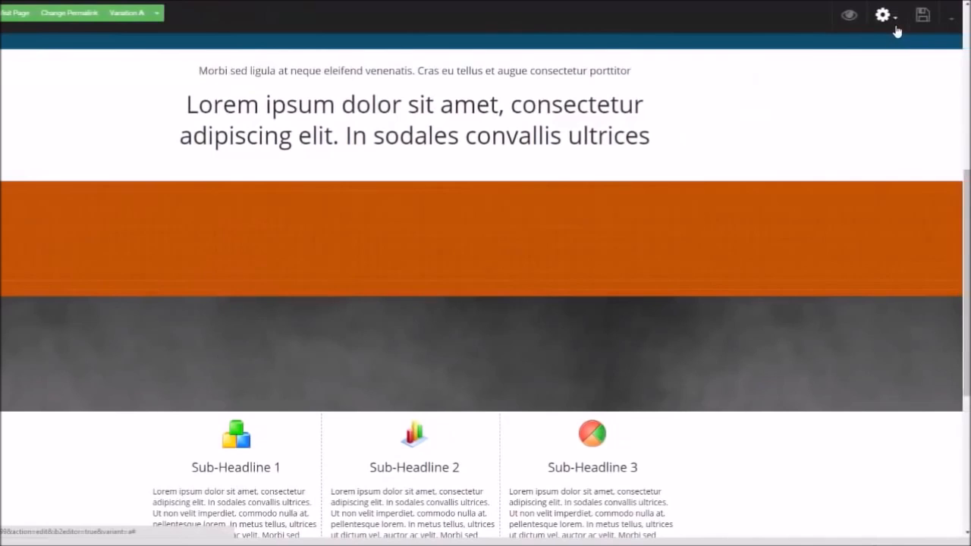
# Enable the page's Attention Bar and set its background color to black
pyautogui.click(897, 30)
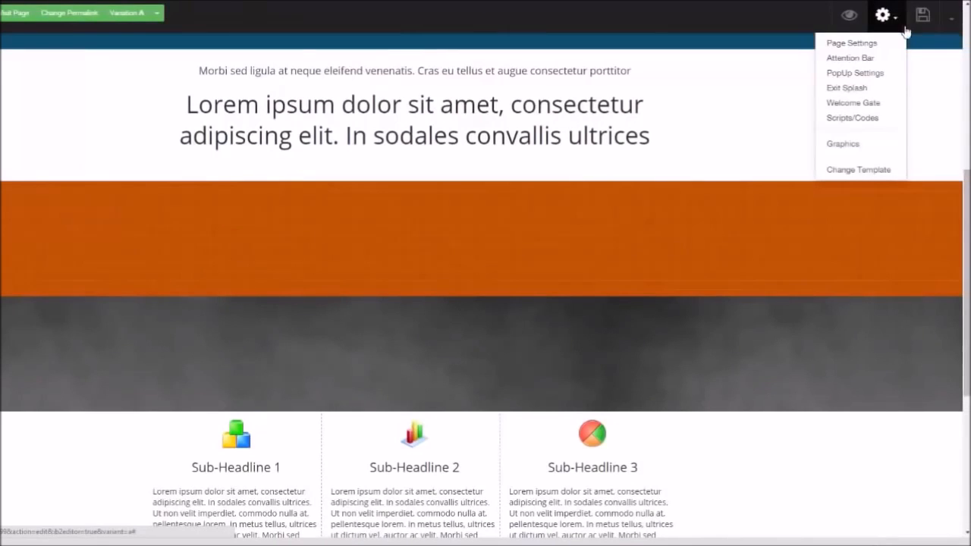
pyautogui.click(863, 59)
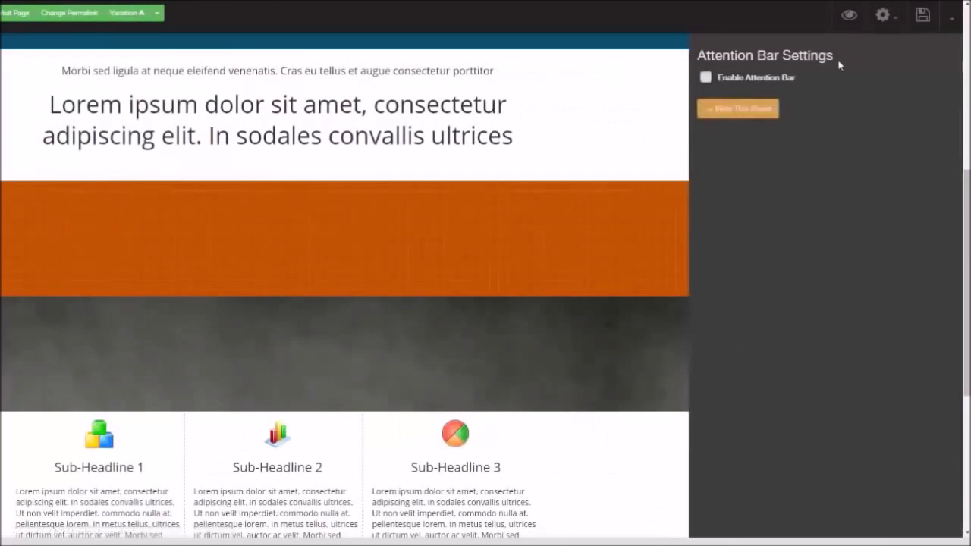
pyautogui.click(706, 77)
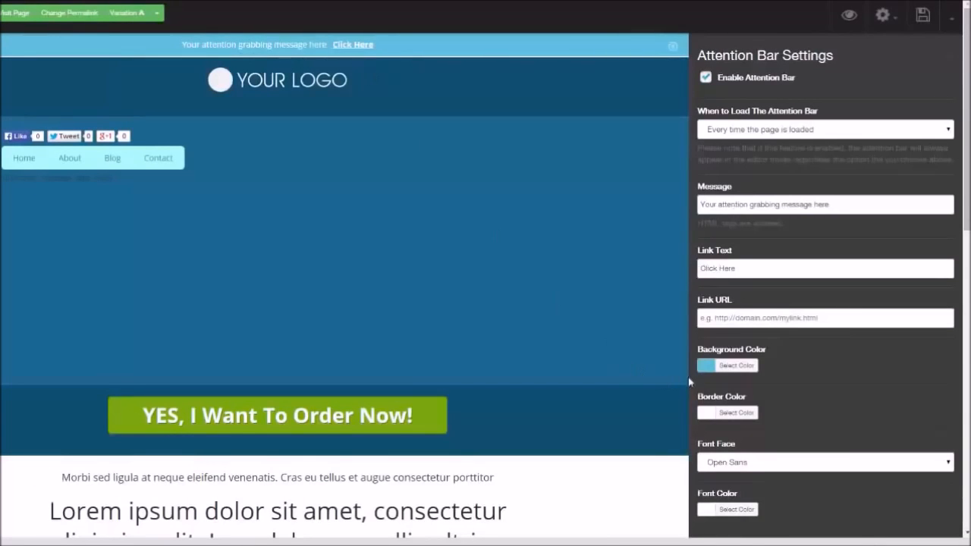
pyautogui.click(711, 366)
pyautogui.click(706, 467)
pyautogui.click(320, 92)
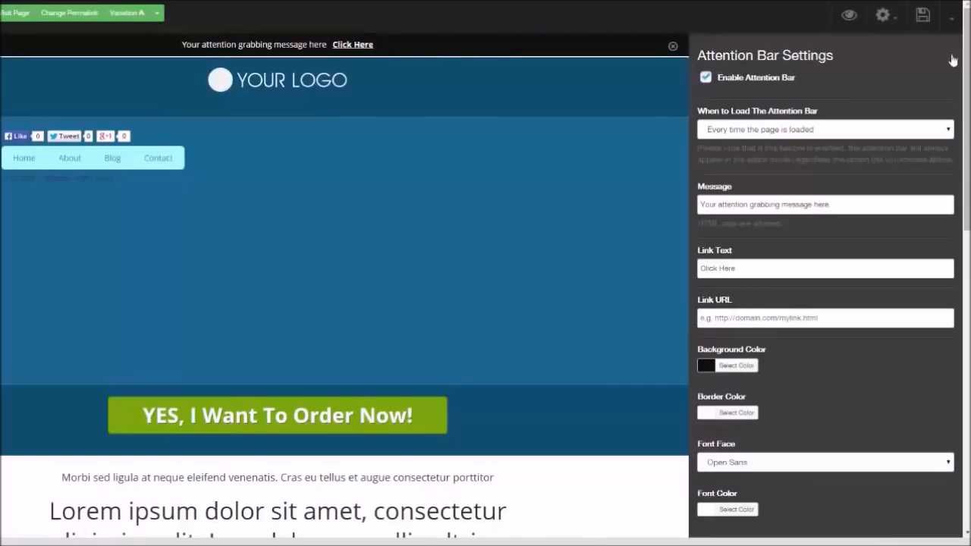
# Examine the PopUp Settings load options and the Welcome Gate settings panel
pyautogui.click(883, 15)
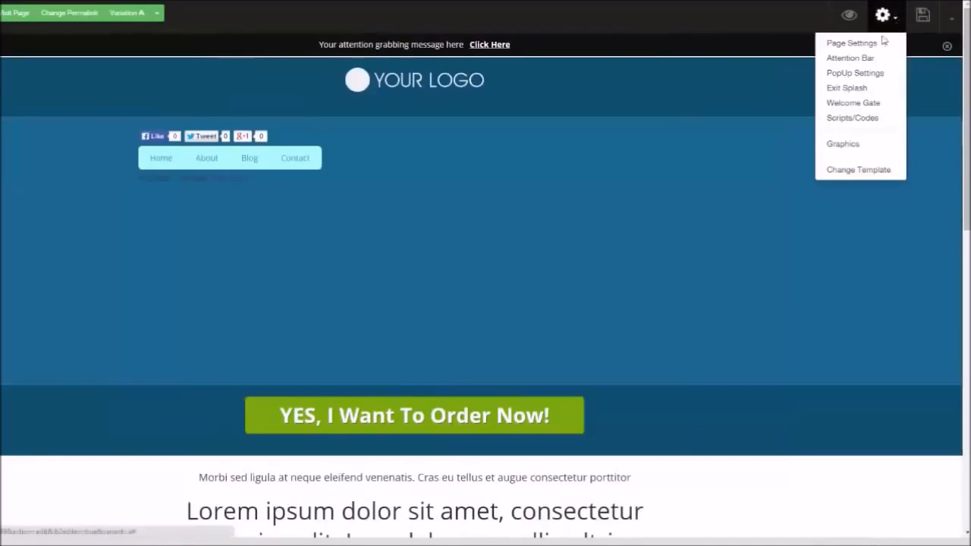
pyautogui.click(863, 73)
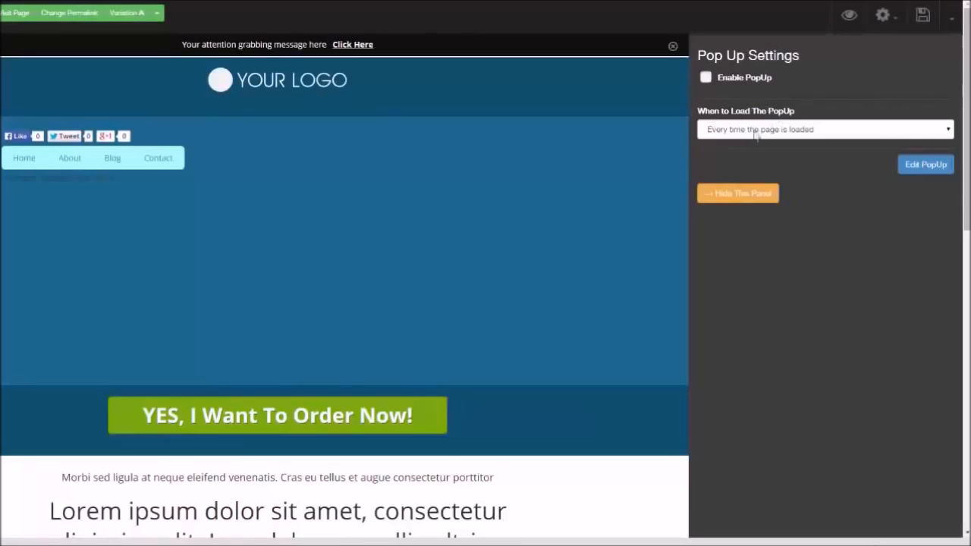
pyautogui.click(827, 127)
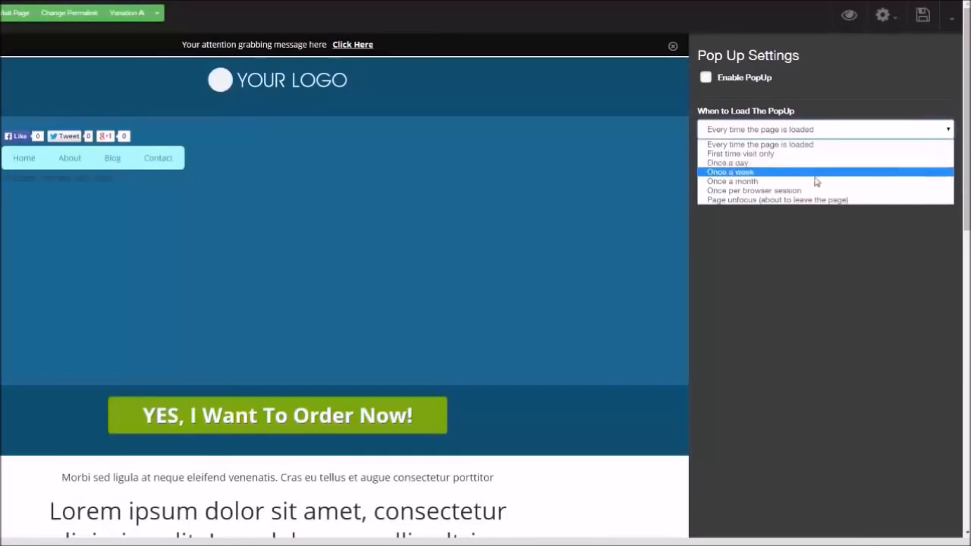
pyautogui.click(813, 233)
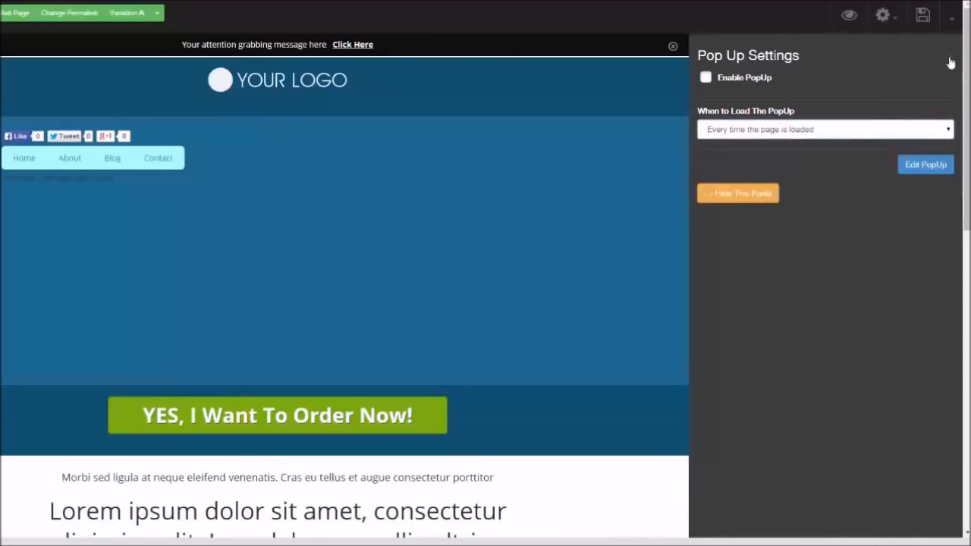
pyautogui.click(893, 18)
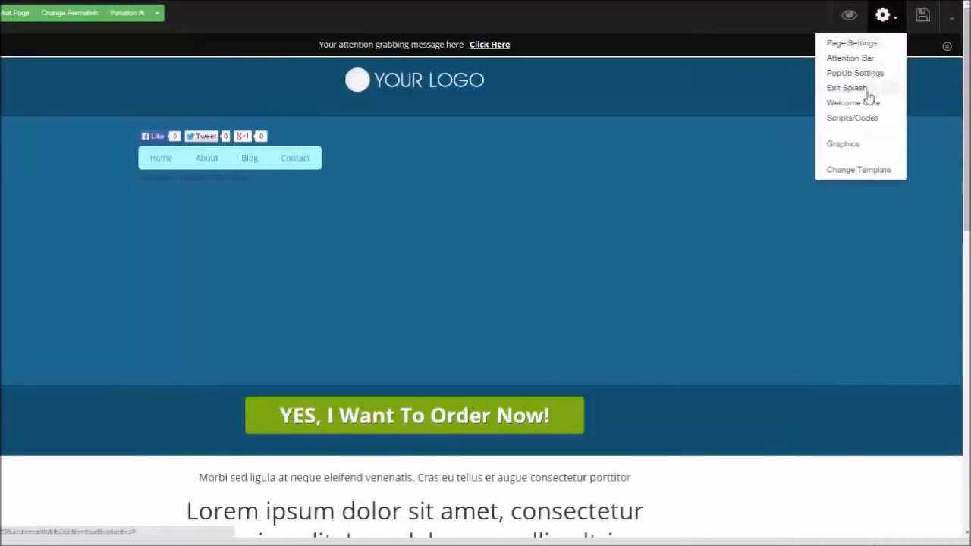
pyautogui.click(853, 103)
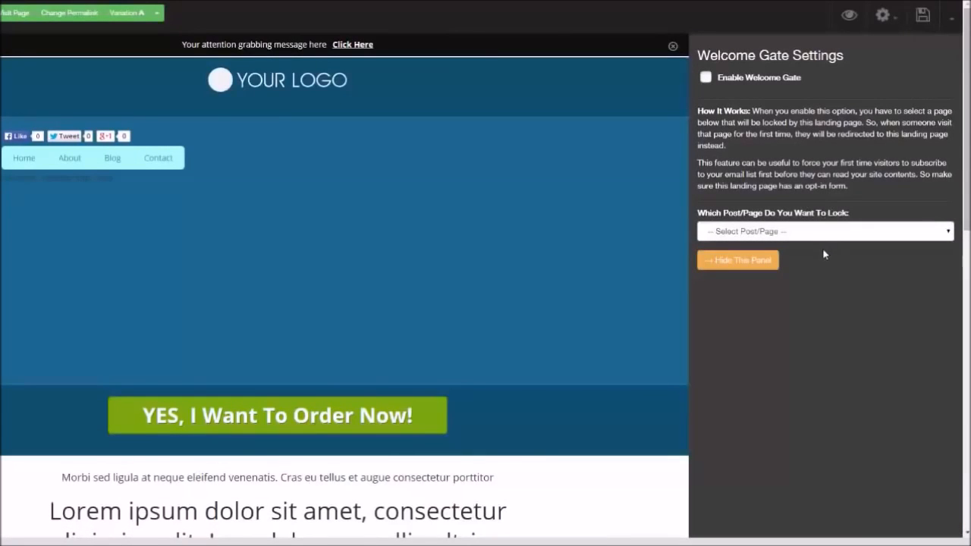
pyautogui.click(953, 63)
# Open Graphics, choose Buttons, and add the Send Me The Video and Get The FREE Report! buttons to the section
pyautogui.click(882, 16)
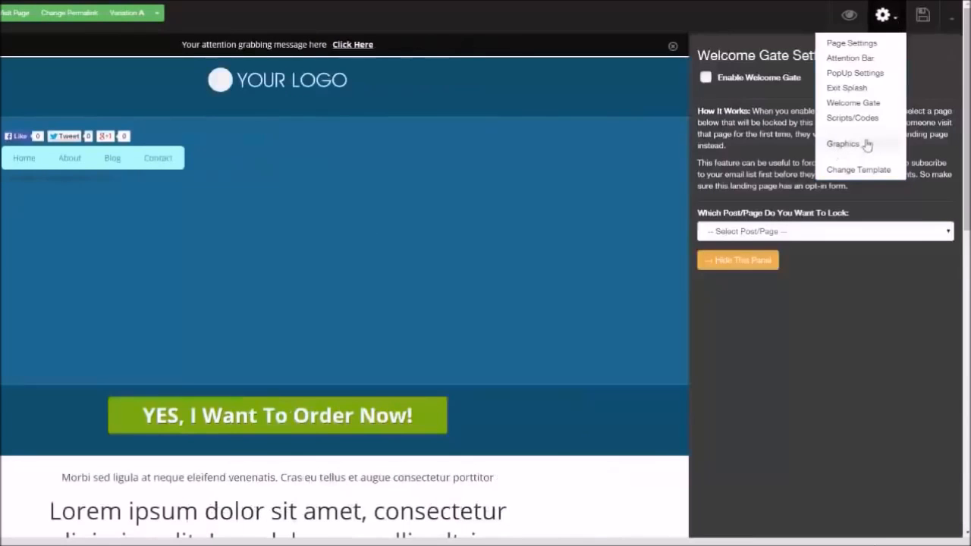
pyautogui.click(852, 148)
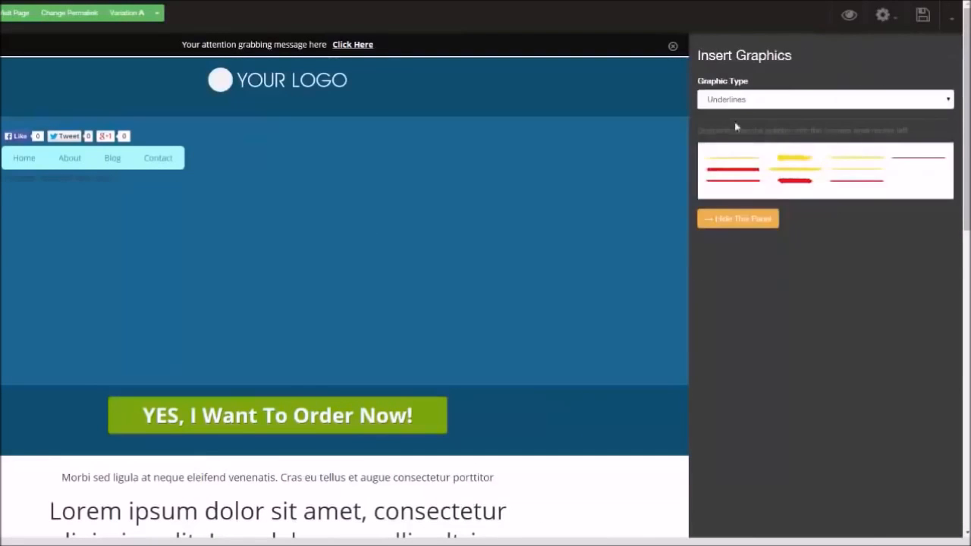
pyautogui.click(947, 104)
pyautogui.click(911, 134)
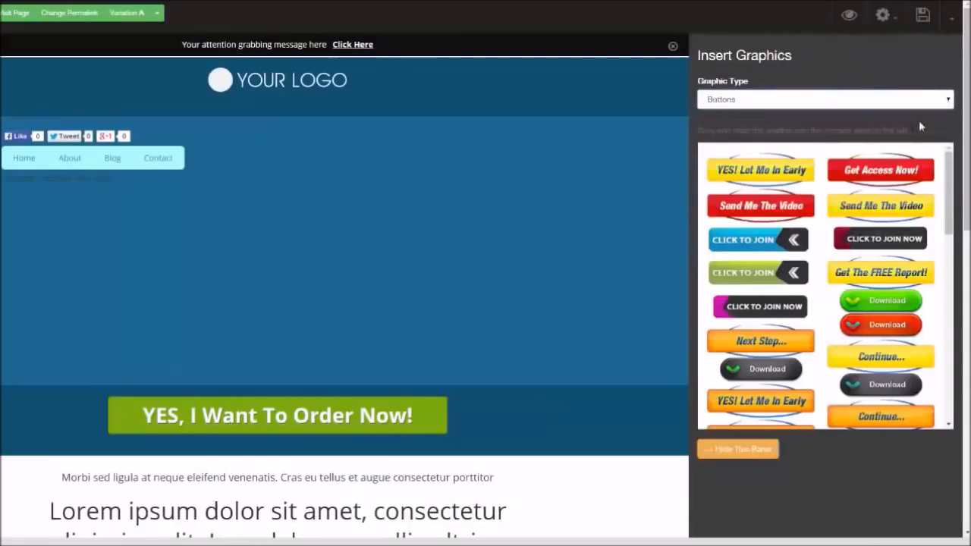
pyautogui.moveTo(761, 206); pyautogui.dragTo(440, 186)
pyautogui.moveTo(881, 272); pyautogui.dragTo(392, 269)
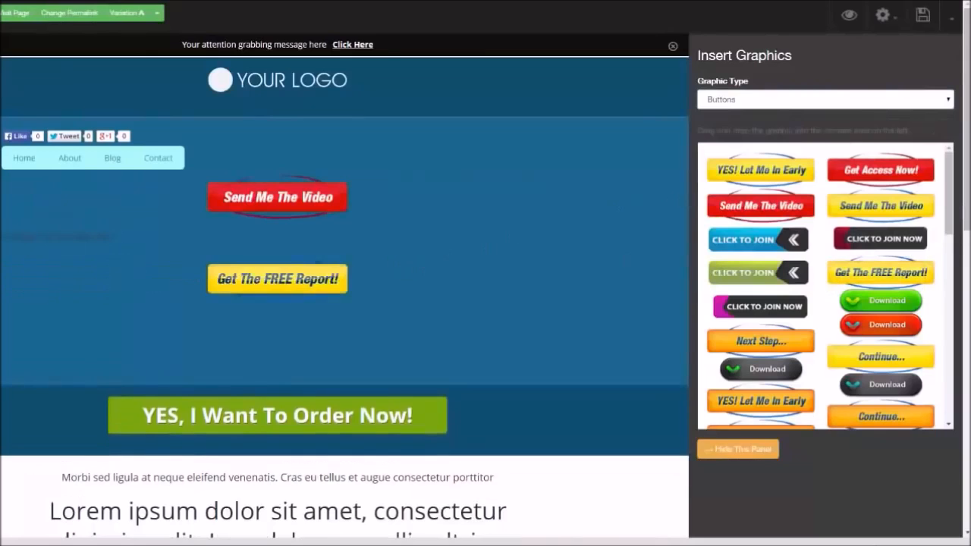
# Browse the Bigicons and Highlights graphic types
pyautogui.click(945, 99)
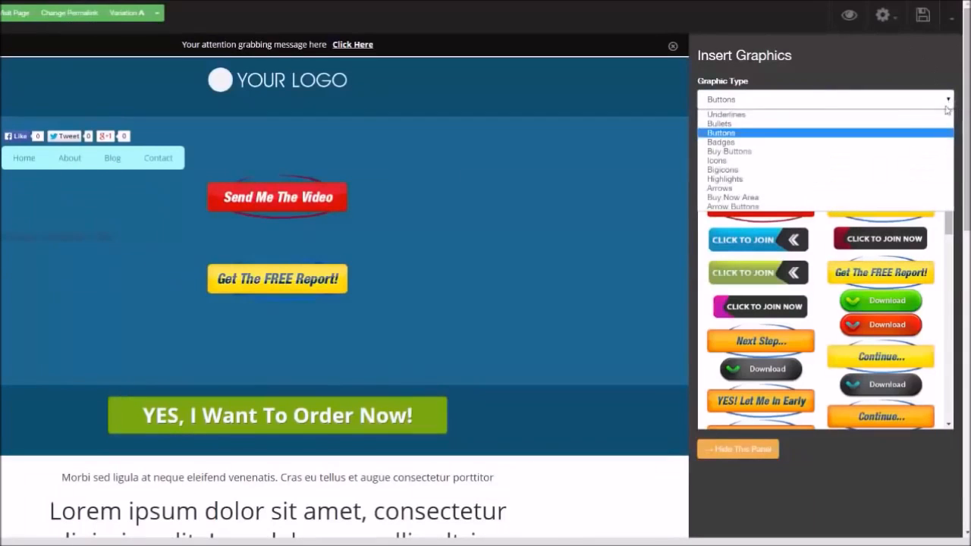
pyautogui.click(877, 170)
pyautogui.click(873, 99)
pyautogui.click(873, 179)
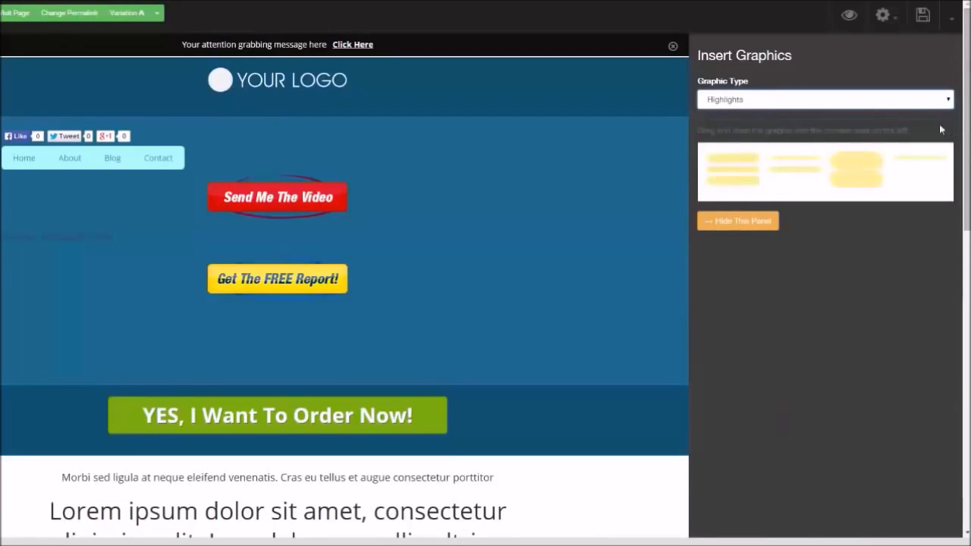
# Switch to Arrows and add a red double-chevron arrow above the Send Me The Video button
pyautogui.click(945, 99)
pyautogui.click(874, 188)
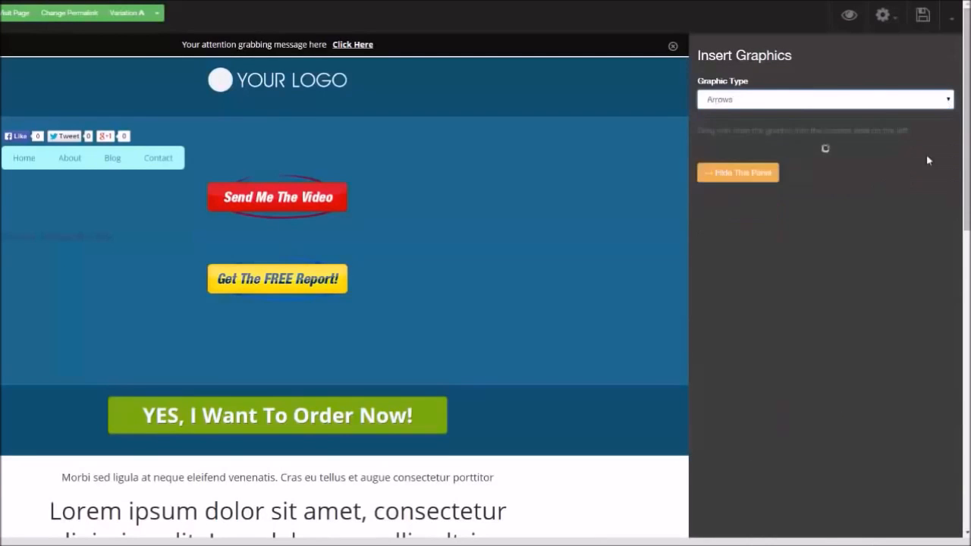
pyautogui.moveTo(850, 212); pyautogui.dragTo(496, 241)
# Examine the arrow's image settings and the extra publishing options menu
pyautogui.click(290, 267)
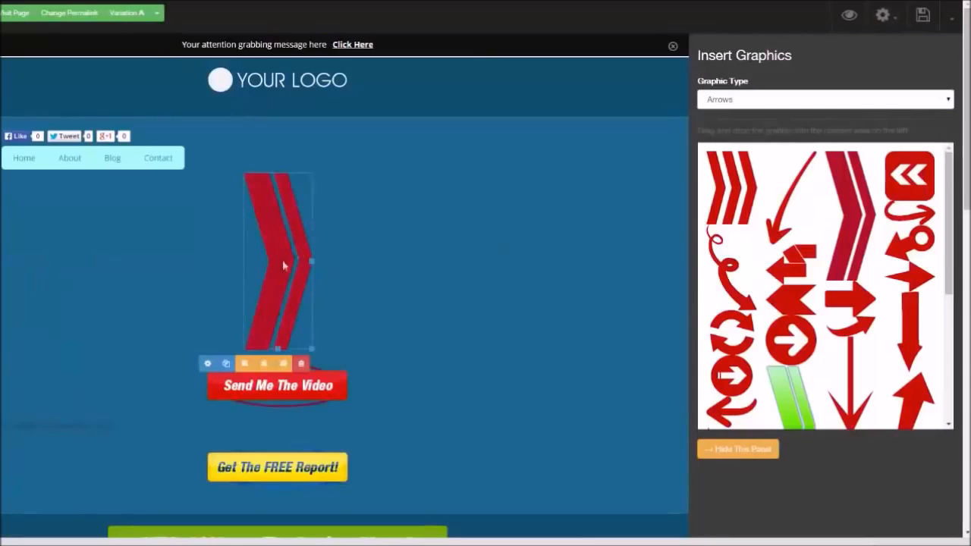
pyautogui.click(208, 364)
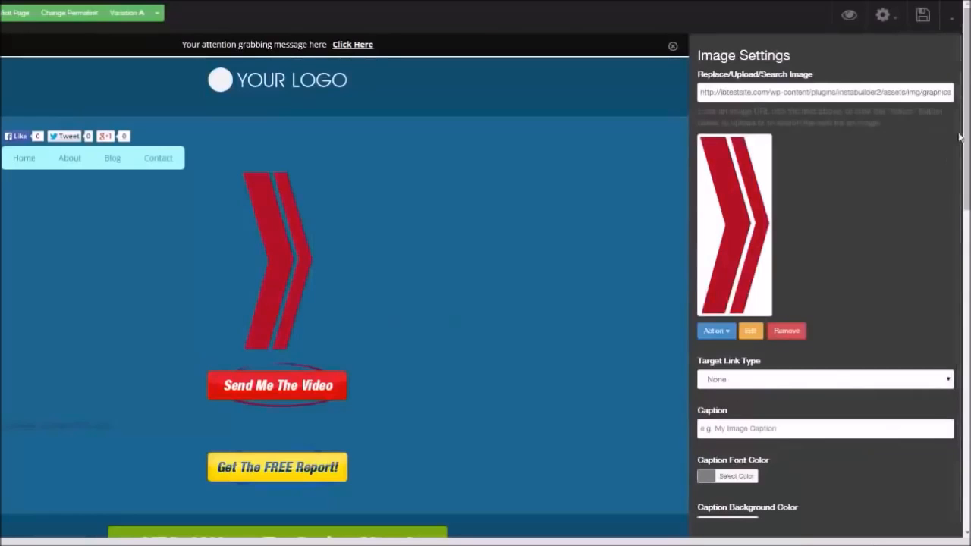
pyautogui.moveTo(960, 159); pyautogui.dragTo(822, 265)
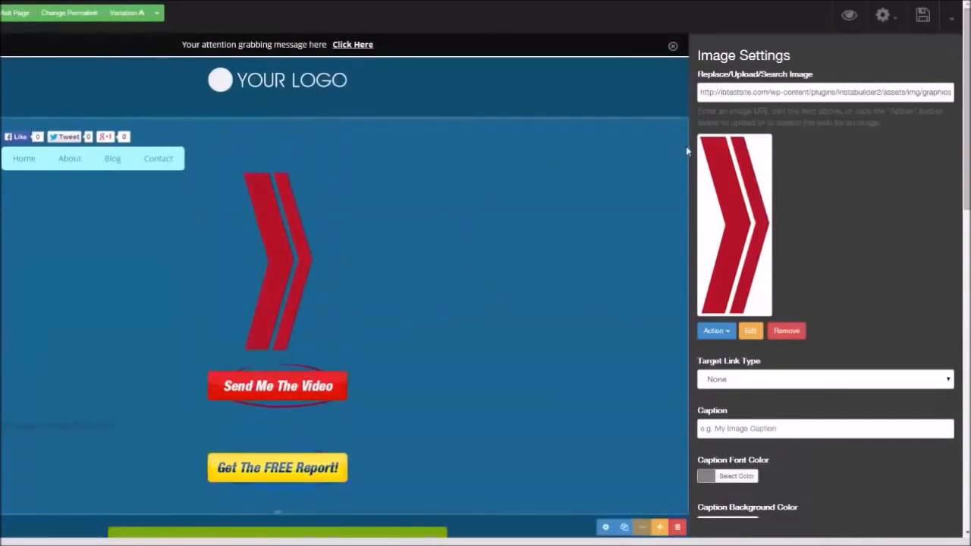
pyautogui.click(950, 23)
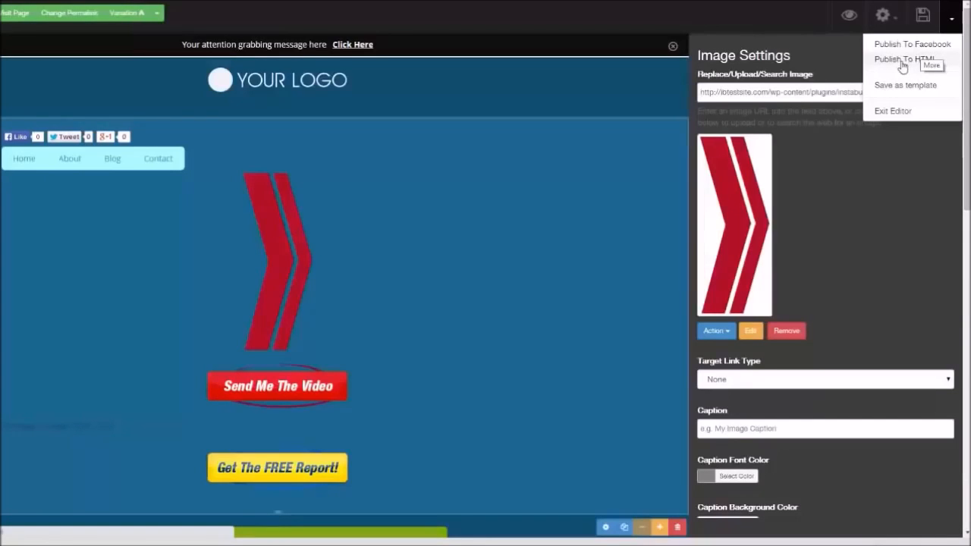
# Change the page template to the beach-background Squeeze Page template
pyautogui.click(896, 23)
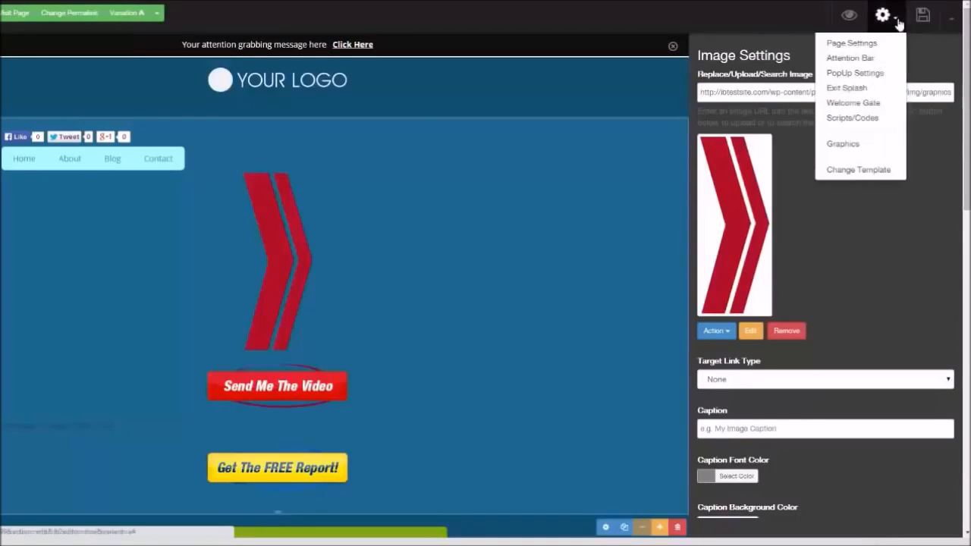
pyautogui.click(872, 168)
pyautogui.click(442, 85)
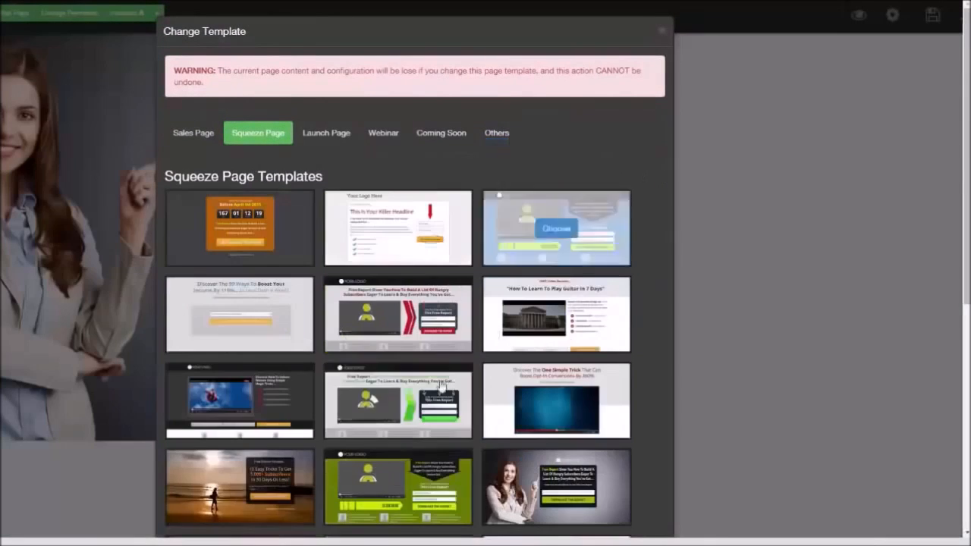
pyautogui.moveTo(301, 468)
pyautogui.click(258, 487)
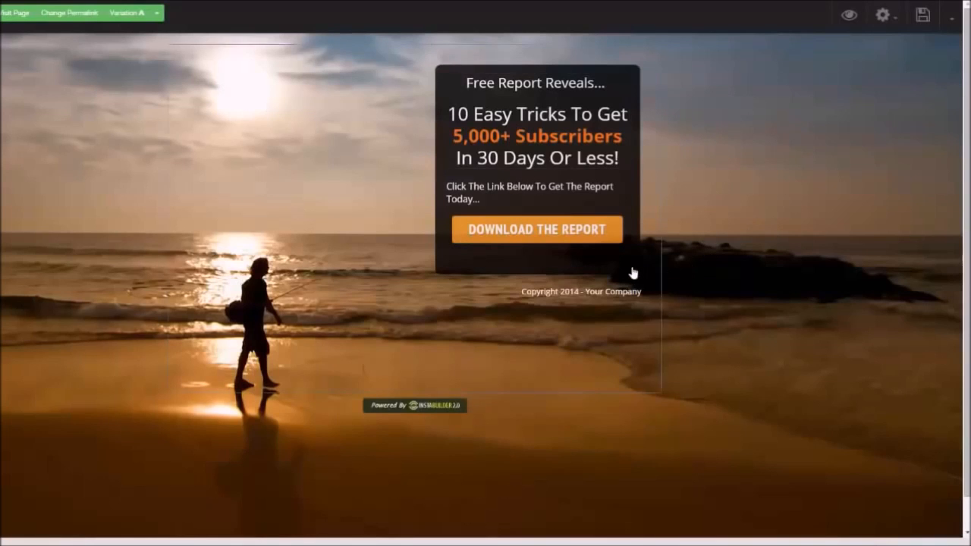
# Open the box settings for the free report content box
pyautogui.moveTo(630, 276)
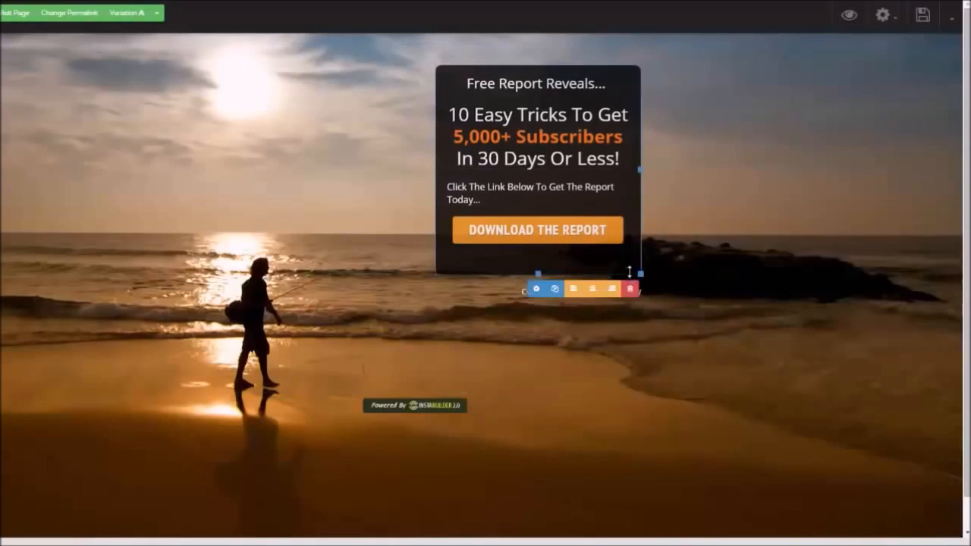
pyautogui.click(537, 289)
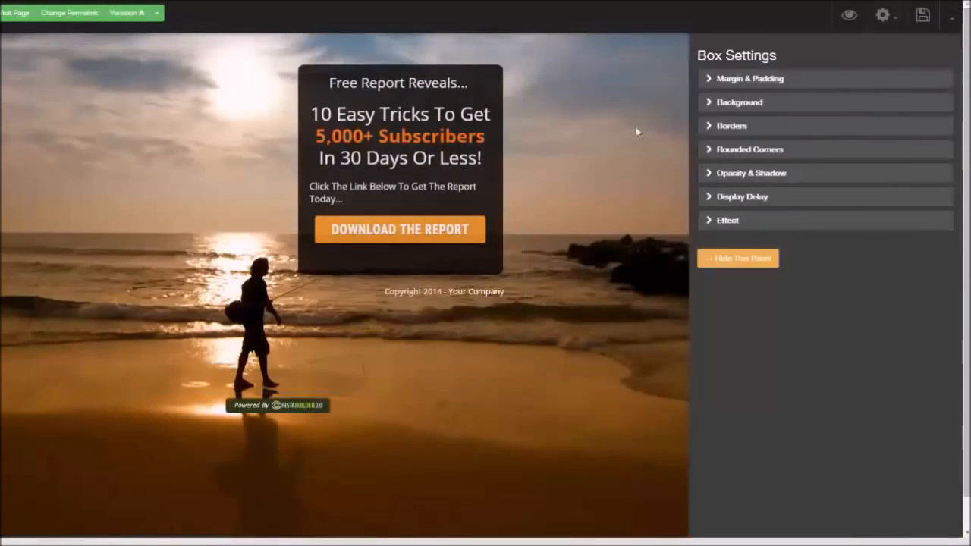
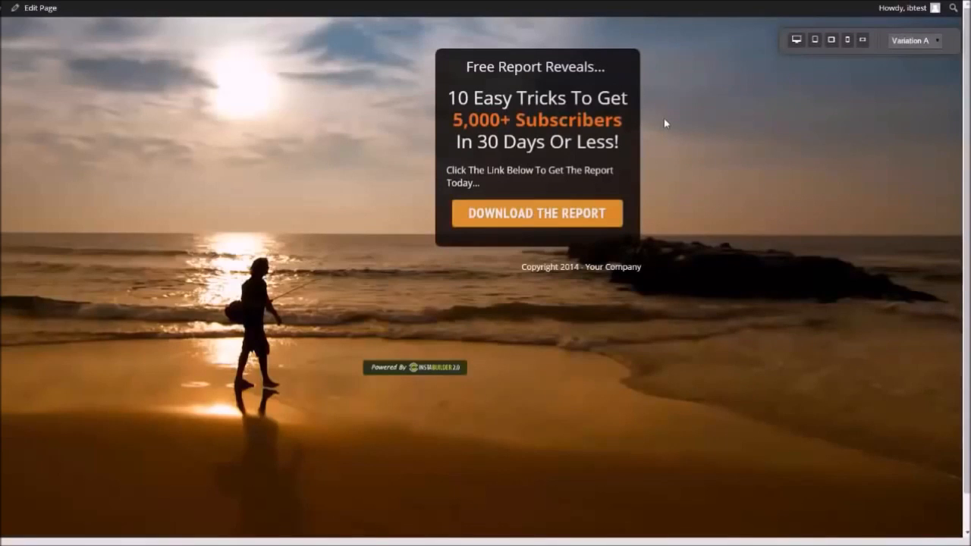
# Reopen the page editor and change the alignment of the free report content box
pyautogui.click(42, 9)
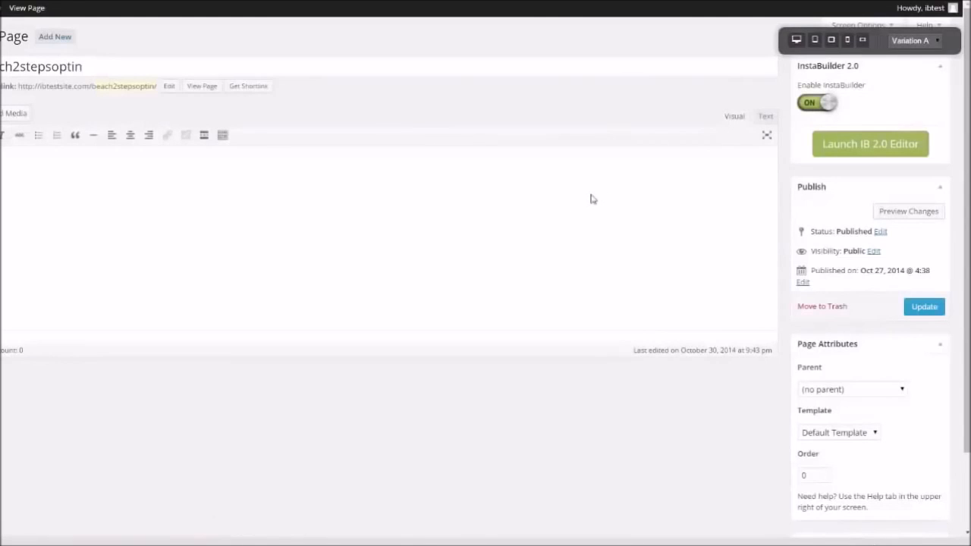
pyautogui.click(863, 146)
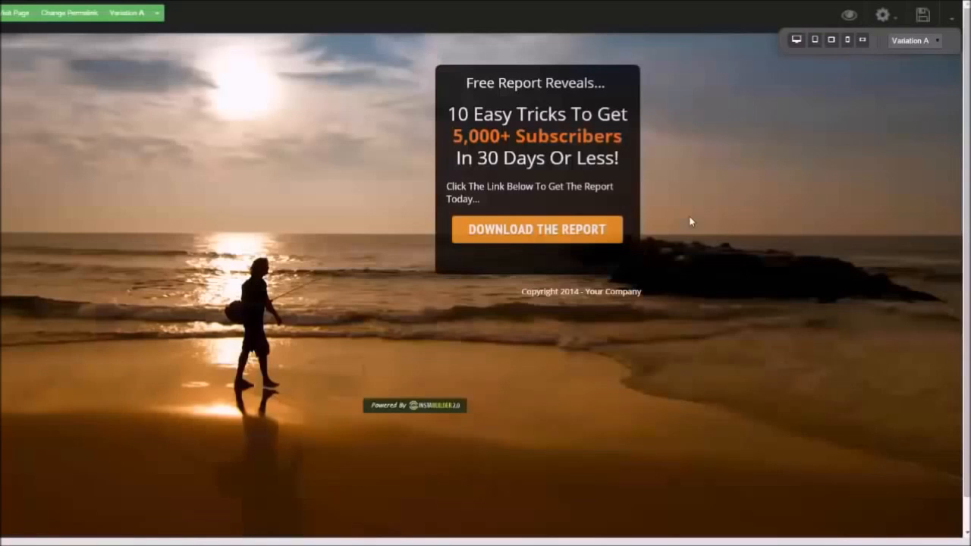
pyautogui.click(621, 258)
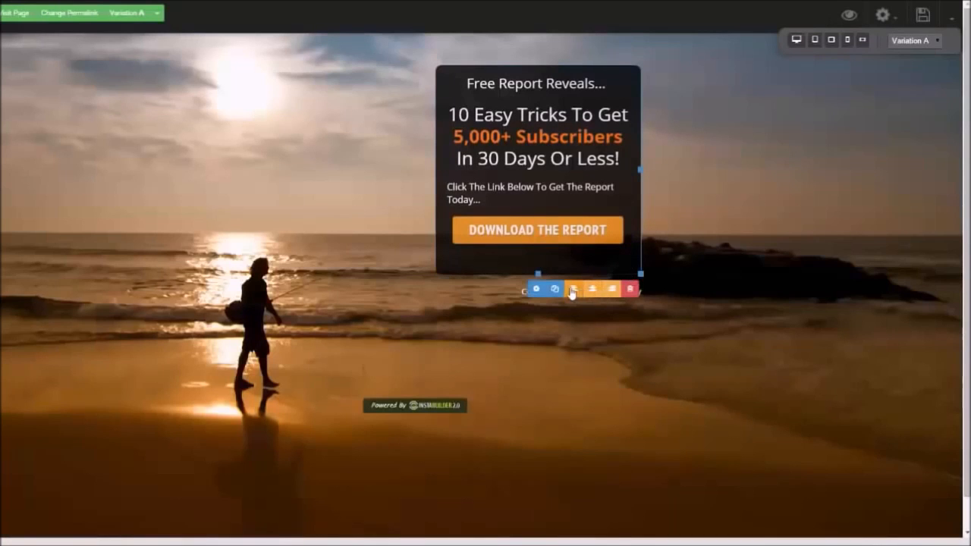
pyautogui.click(572, 290)
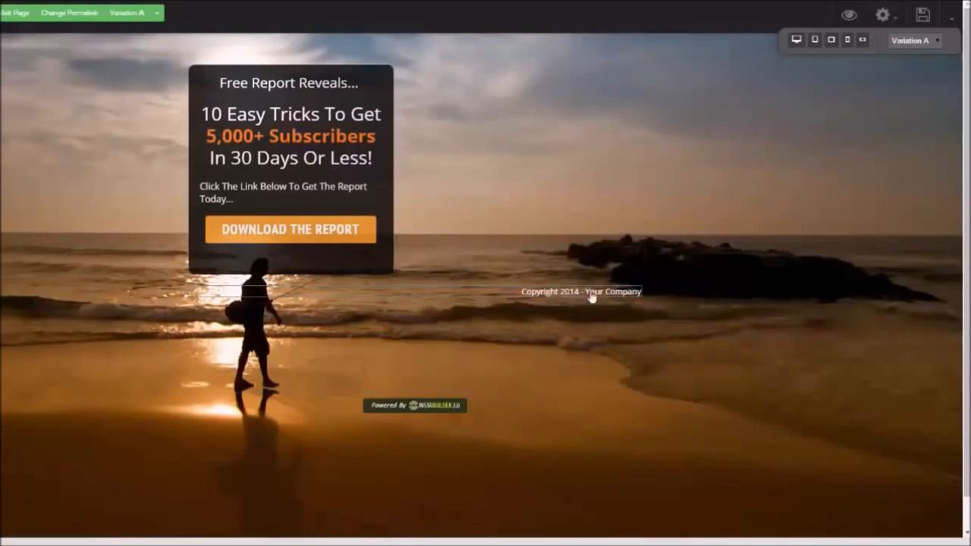
pyautogui.click(368, 291)
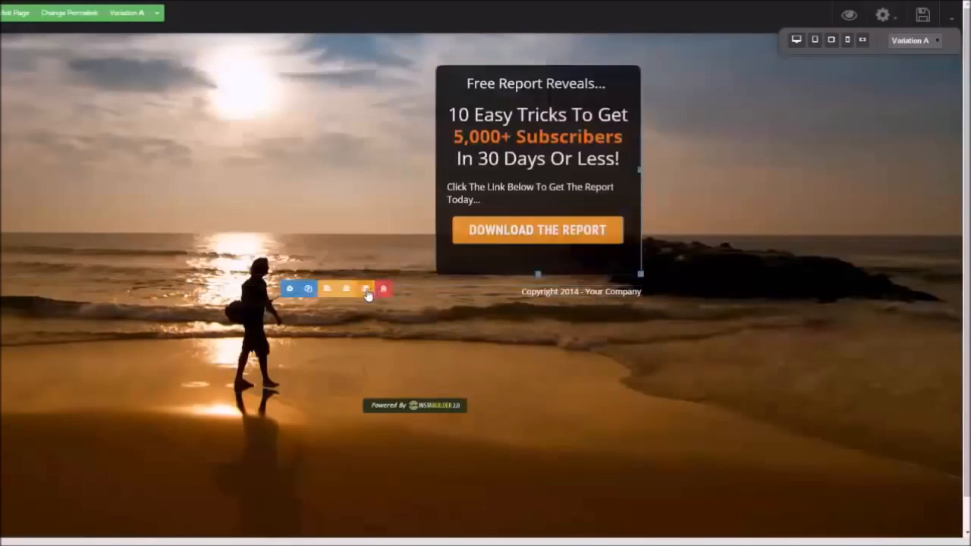
pyautogui.click(626, 271)
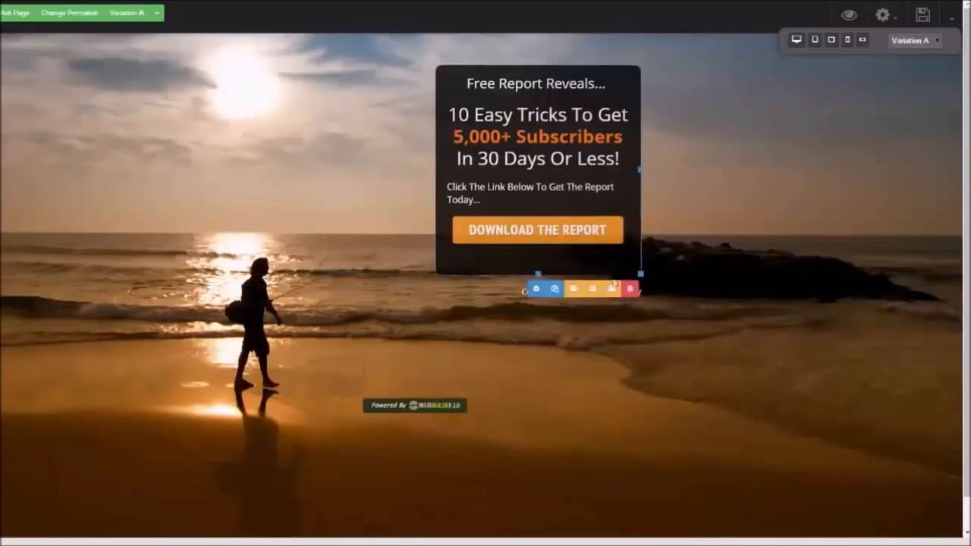
pyautogui.click(592, 290)
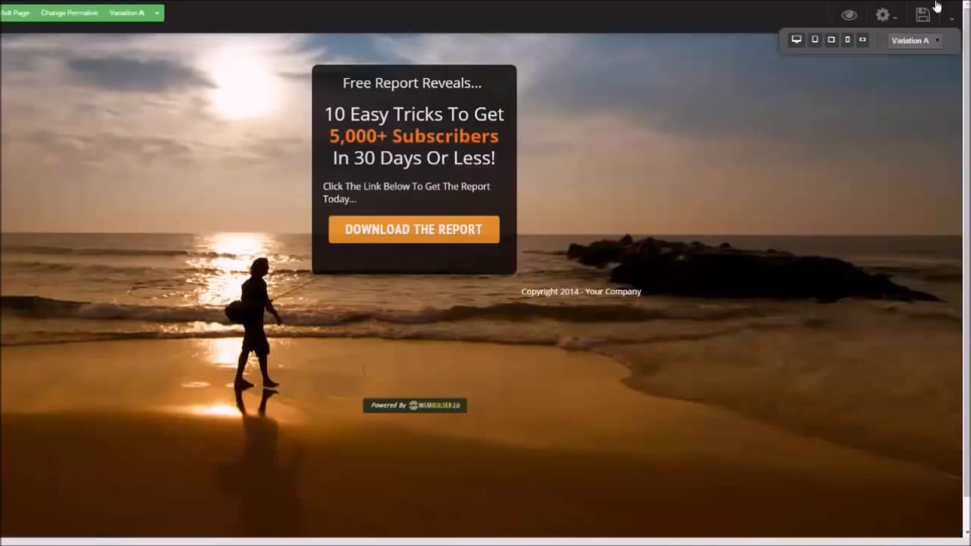
# Leave the editor for the InstaBuilder dashboard and browse the page groups and ungrouped pages list
pyautogui.click(952, 20)
pyautogui.click(900, 110)
pyautogui.click(438, 69)
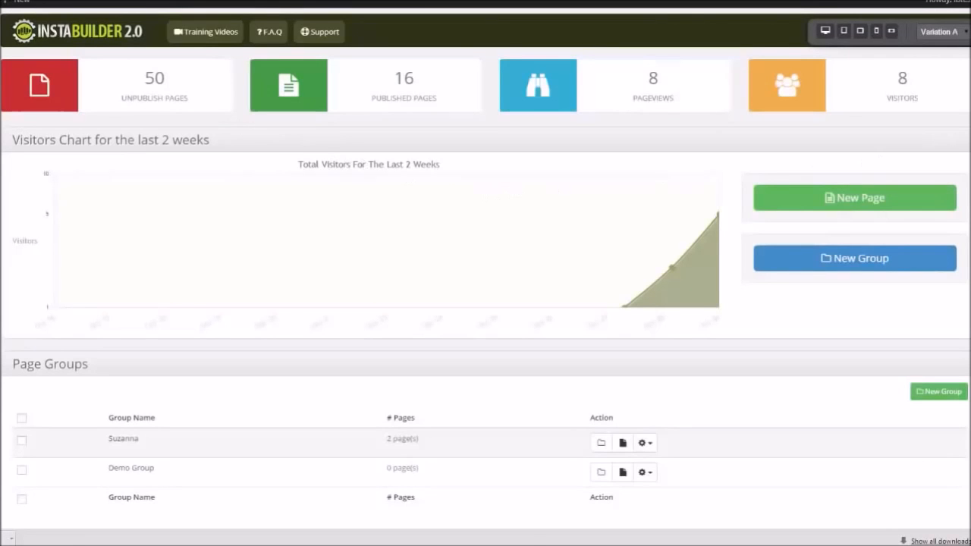
pyautogui.scroll(-1, 485, 274)
pyautogui.scroll(1, 485, 273)
pyautogui.scroll(-3, 485, 273)
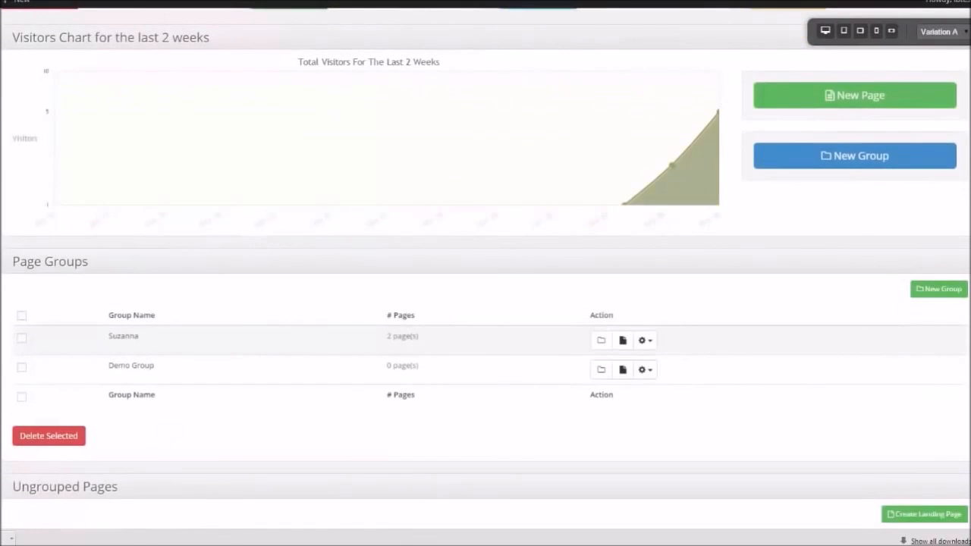
pyautogui.scroll(-2, 485, 273)
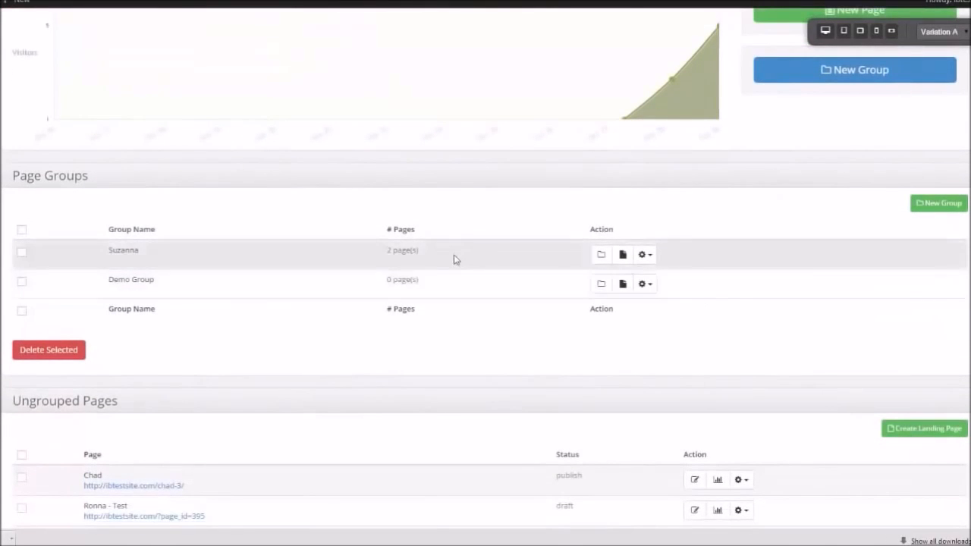
pyautogui.scroll(-1, 956, 258)
pyautogui.scroll(-6, 485, 273)
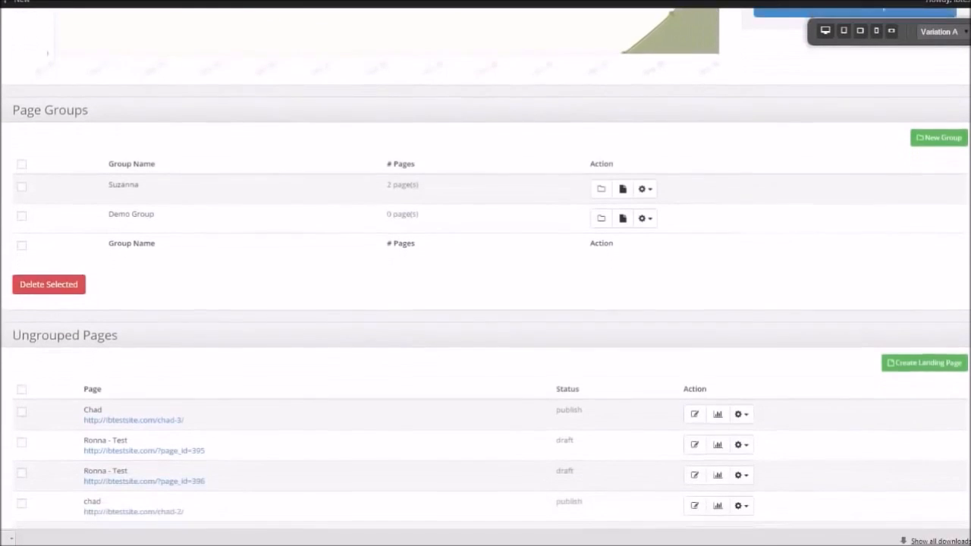
pyautogui.scroll(-1, 956, 296)
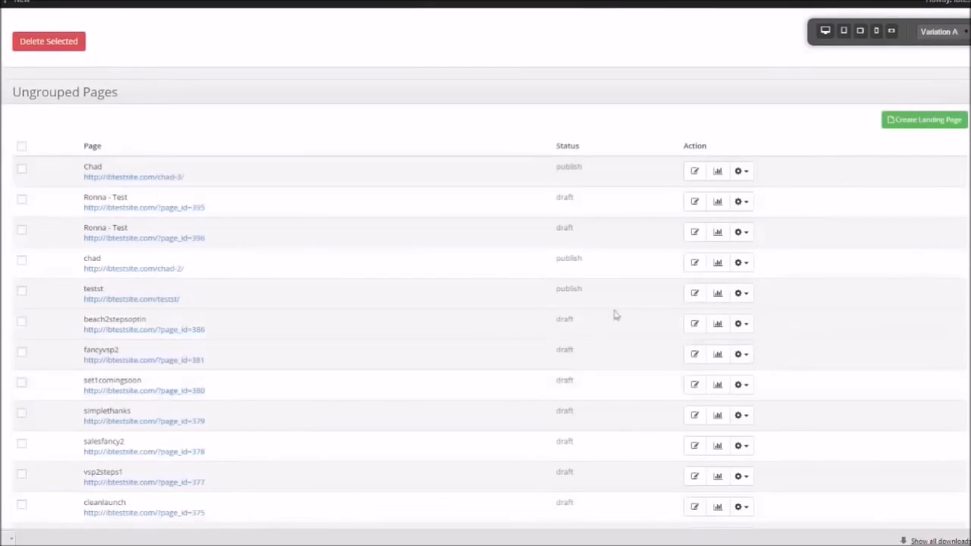
pyautogui.scroll(1, 746, 217)
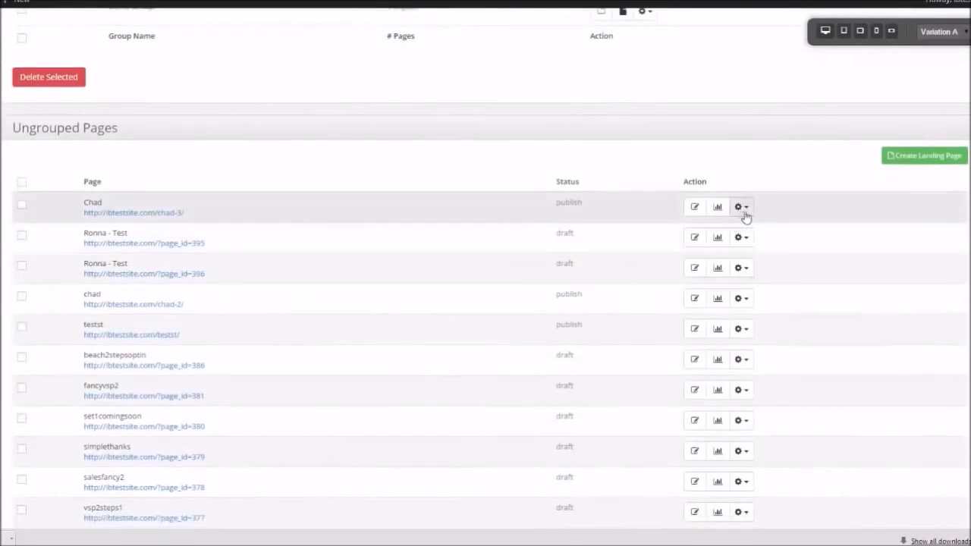
# Open the statistics page for the Chad page and review its visitor chart and summary
pyautogui.click(741, 208)
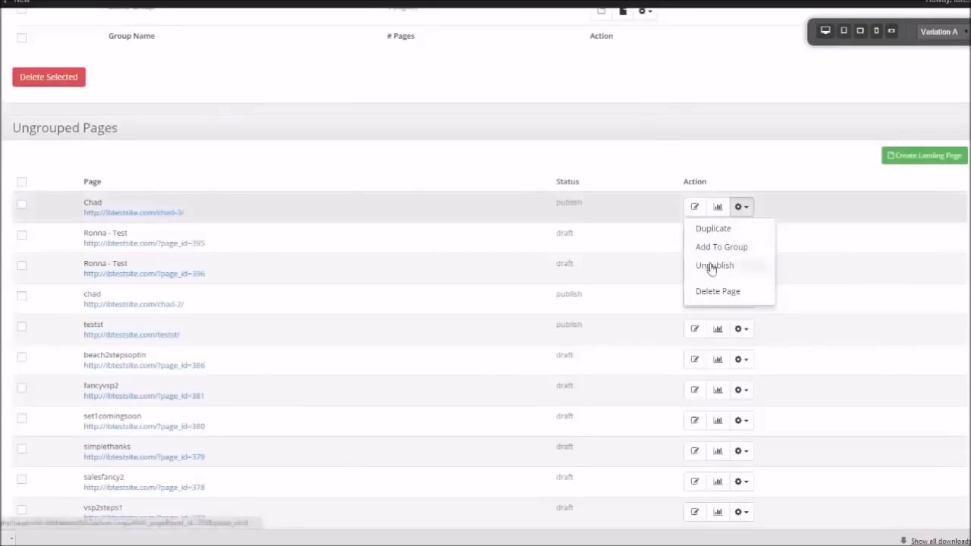
pyautogui.click(719, 209)
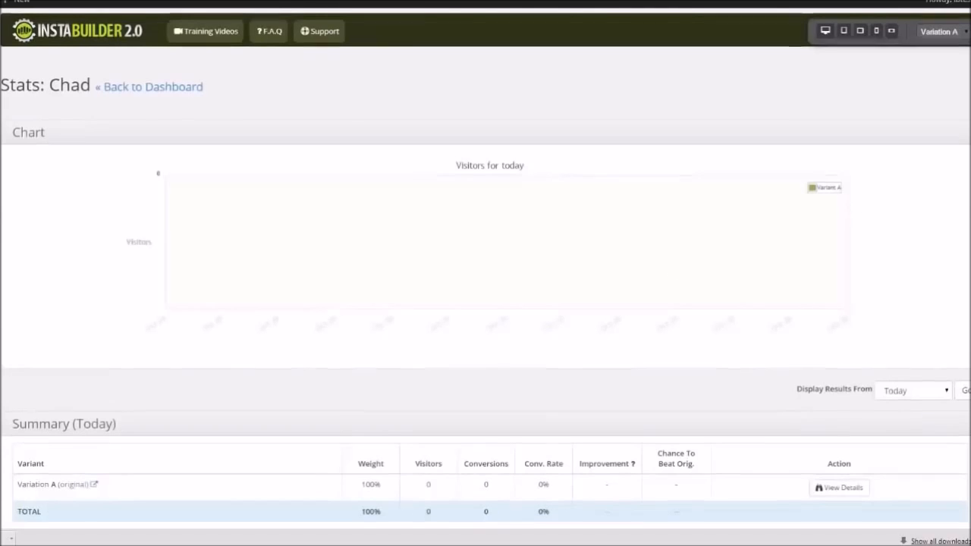
pyautogui.scroll(-2, 486, 273)
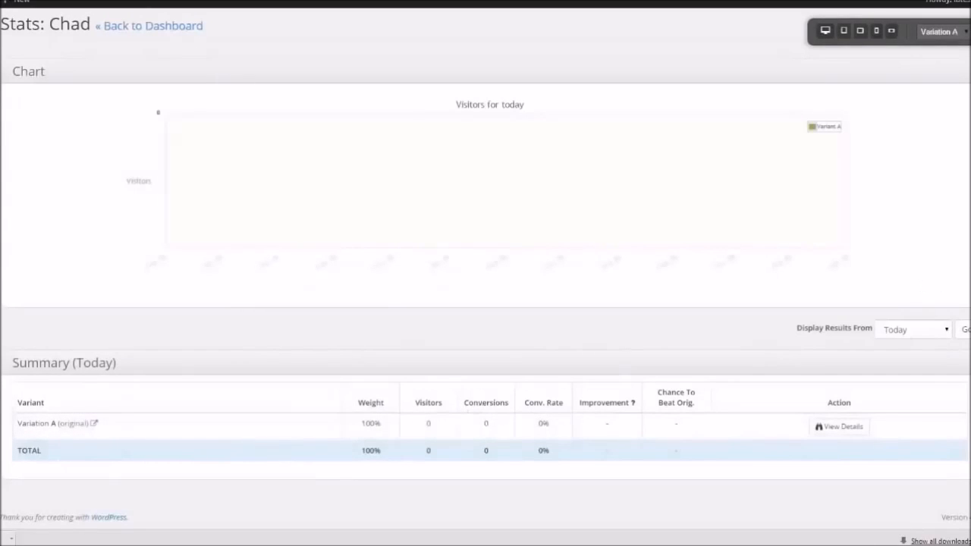
pyautogui.scroll(1, 485, 273)
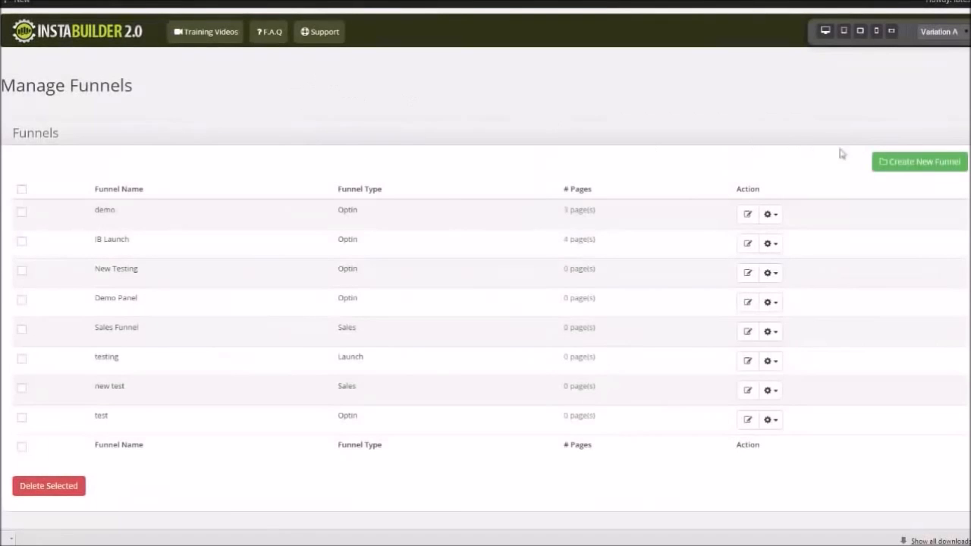
# Start creating a new funnel named "chads funnel"
pyautogui.click(926, 162)
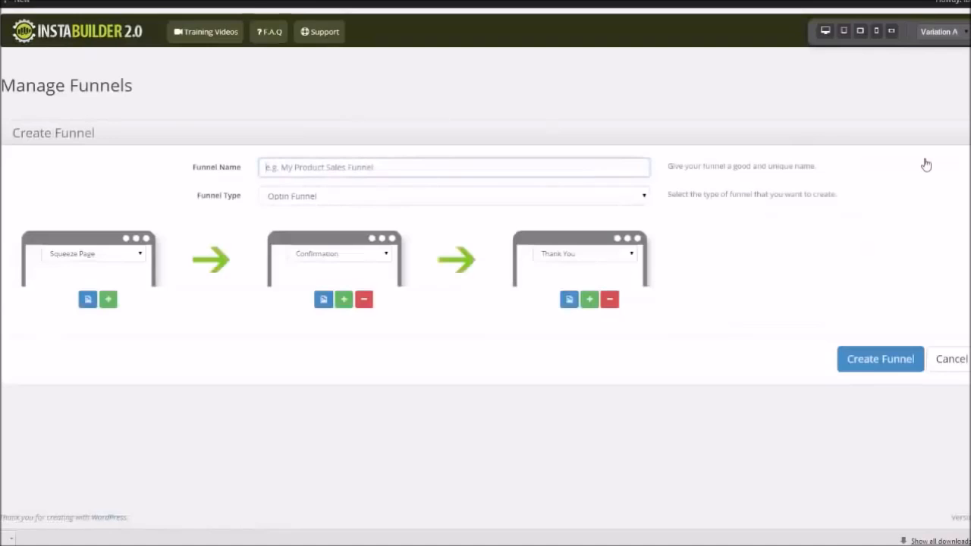
pyautogui.click(356, 175)
pyautogui.write('chads funnel')
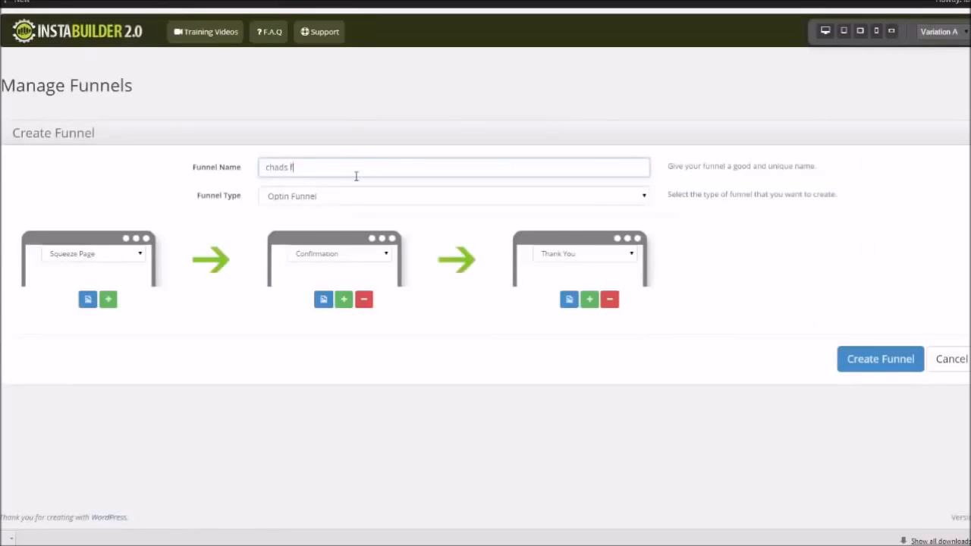
pyautogui.click(114, 189)
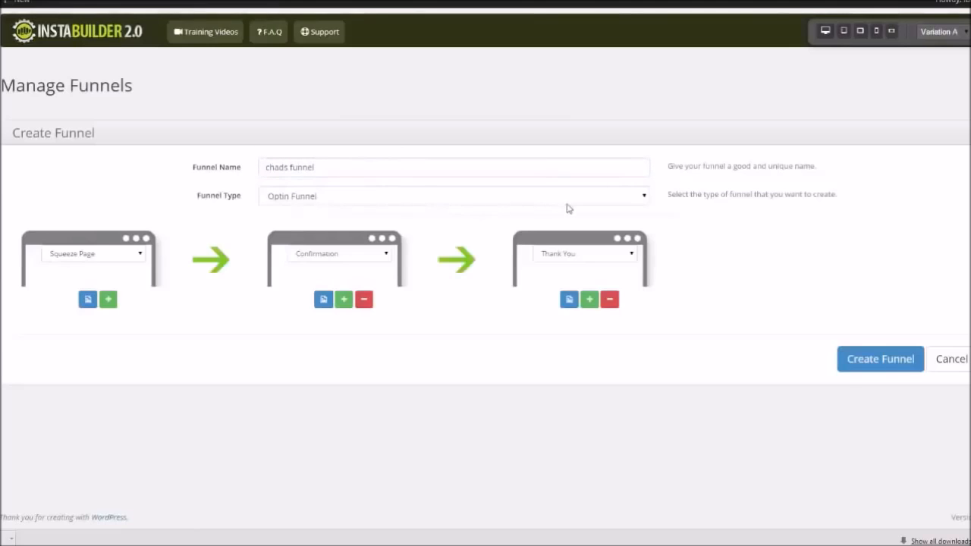
# Switch the funnel type to Webinar Funnel and back to Optin Funnel
pyautogui.click(645, 197)
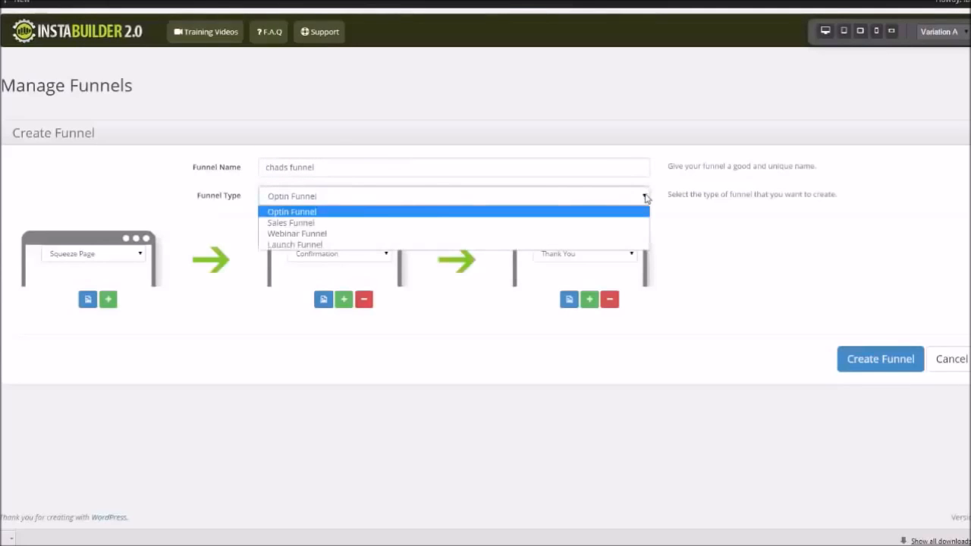
pyautogui.click(362, 238)
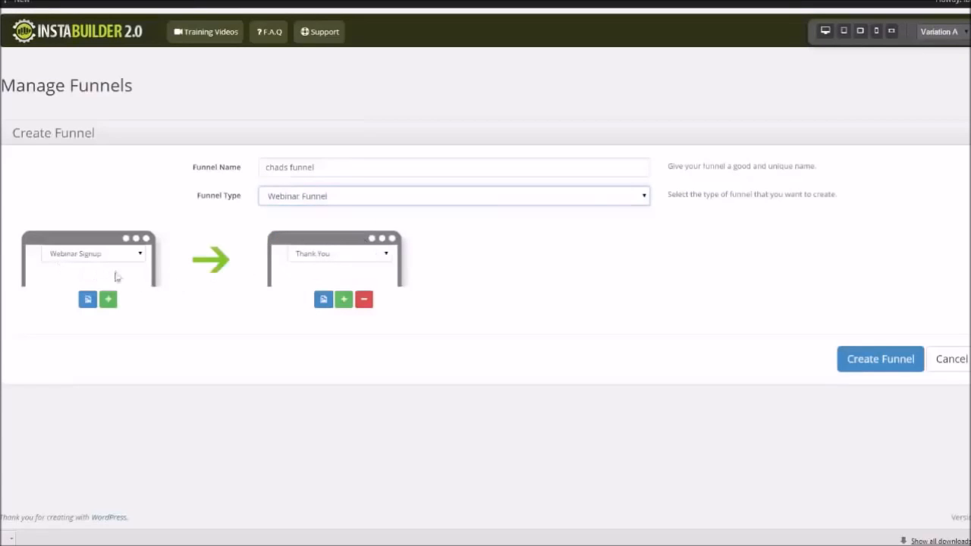
pyautogui.click(643, 196)
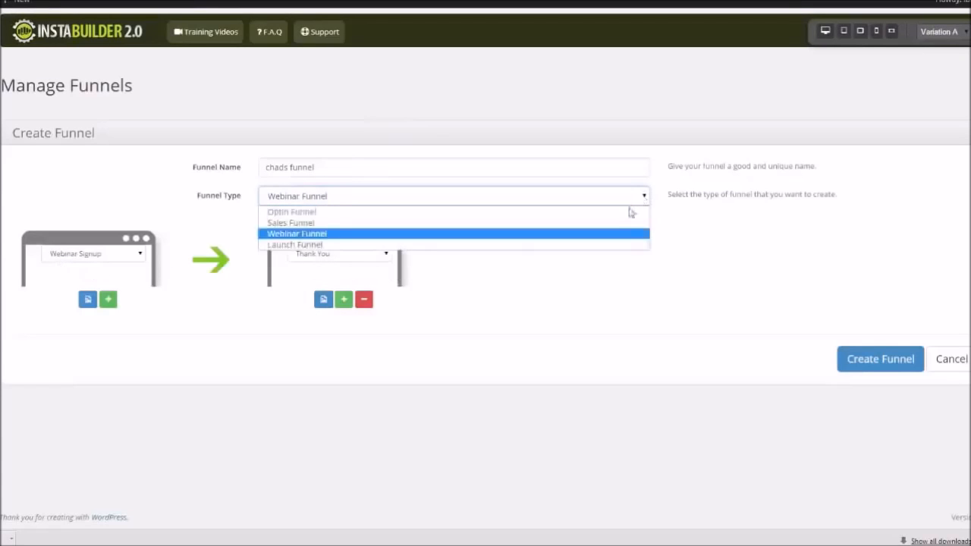
pyautogui.click(629, 209)
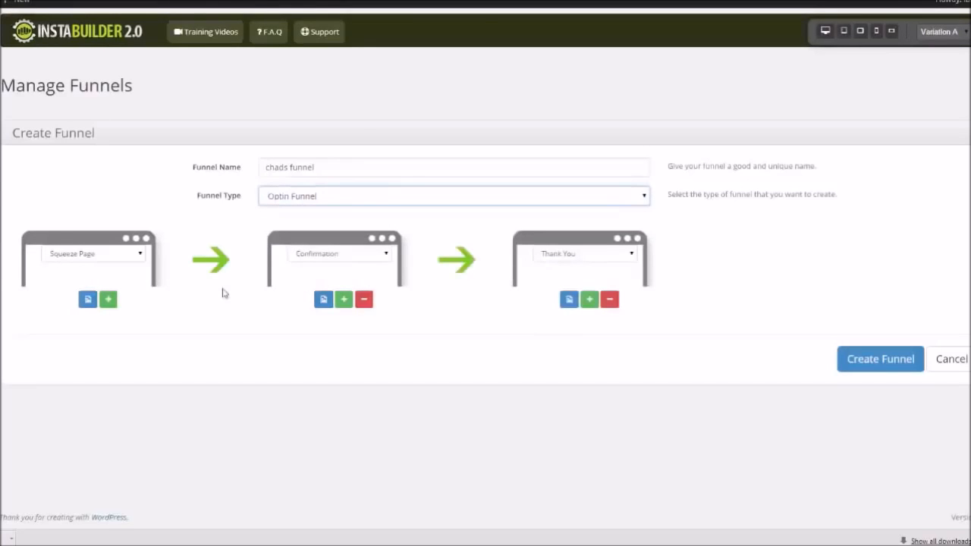
# Preview the template choices for the squeeze page and confirmation funnel steps
pyautogui.click(87, 301)
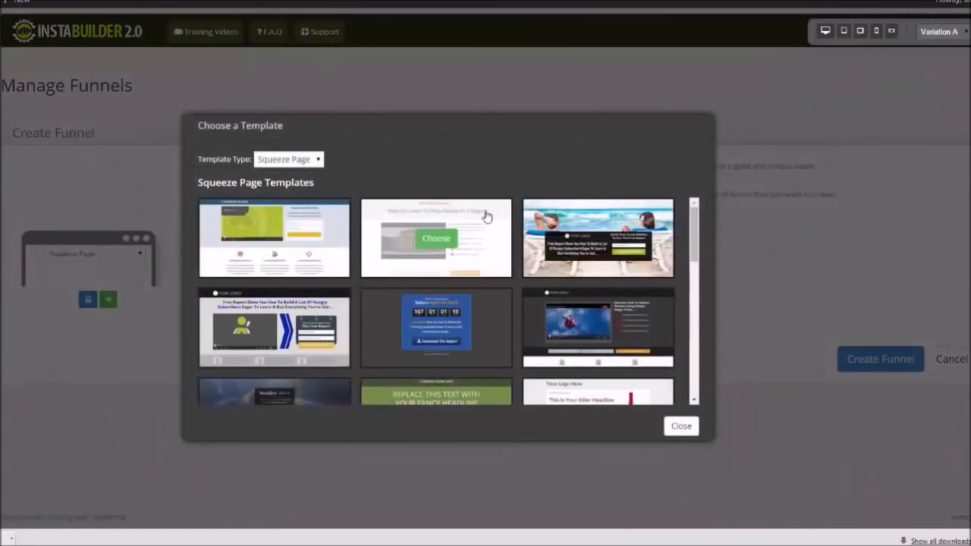
pyautogui.click(679, 427)
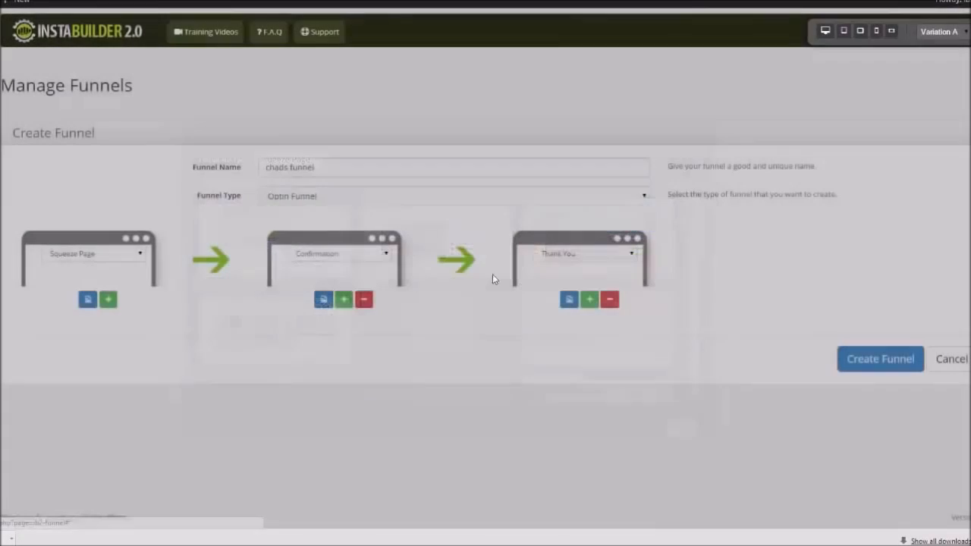
pyautogui.click(323, 300)
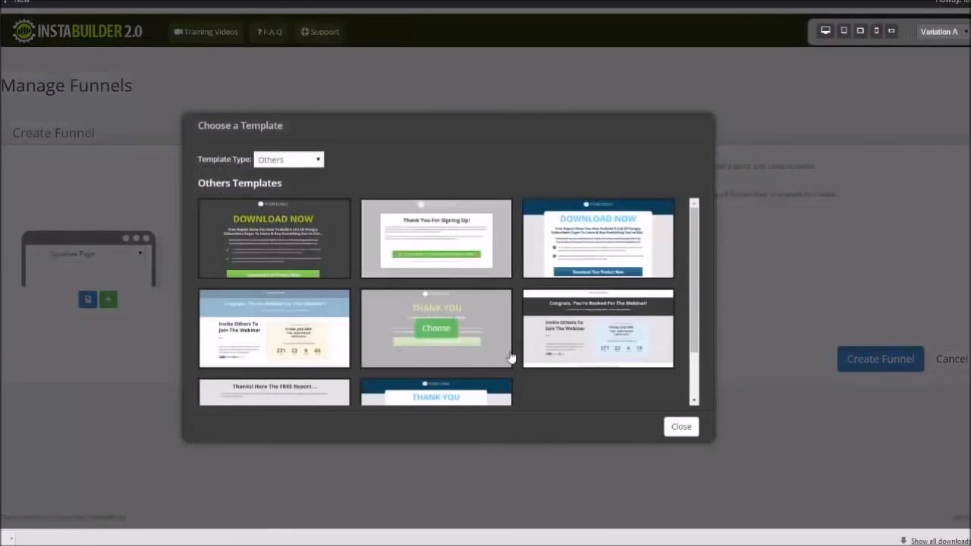
pyautogui.click(682, 428)
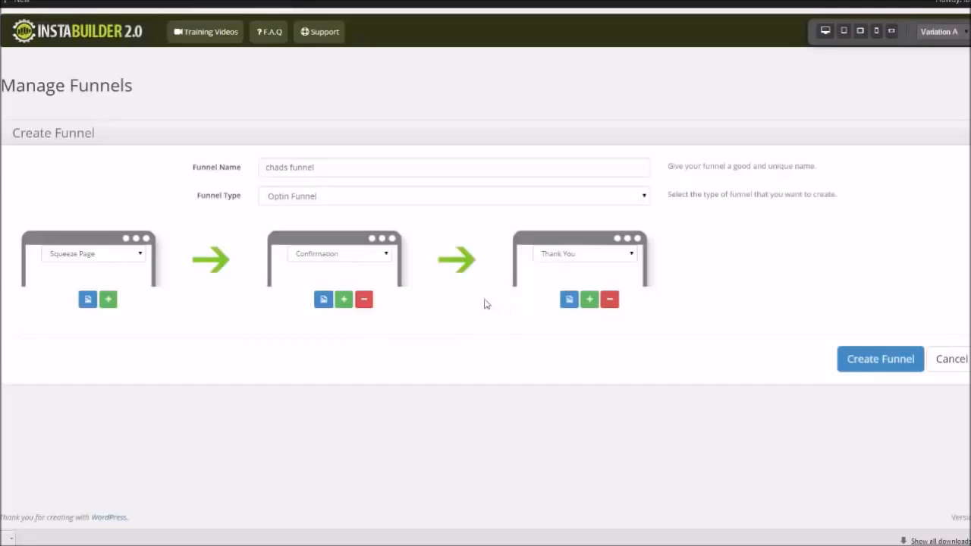
# Add a fourth funnel step, set the third step to Upsell Page and the fourth to Launch Video
pyautogui.click(590, 299)
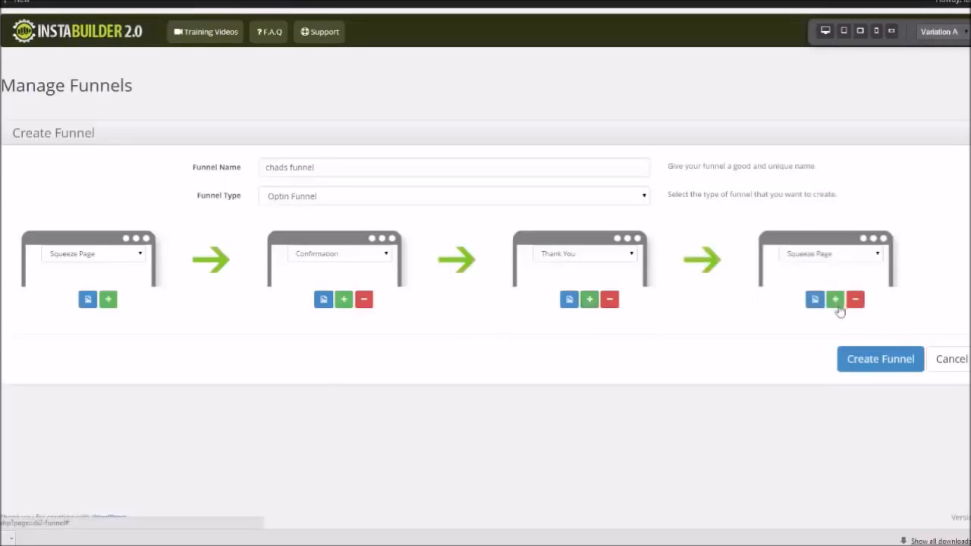
pyautogui.click(878, 255)
pyautogui.click(840, 277)
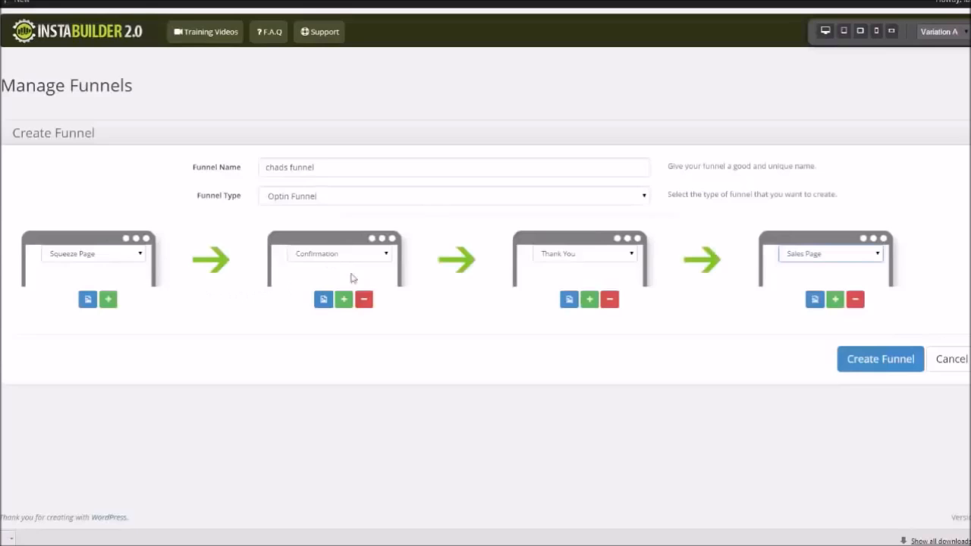
pyautogui.click(630, 255)
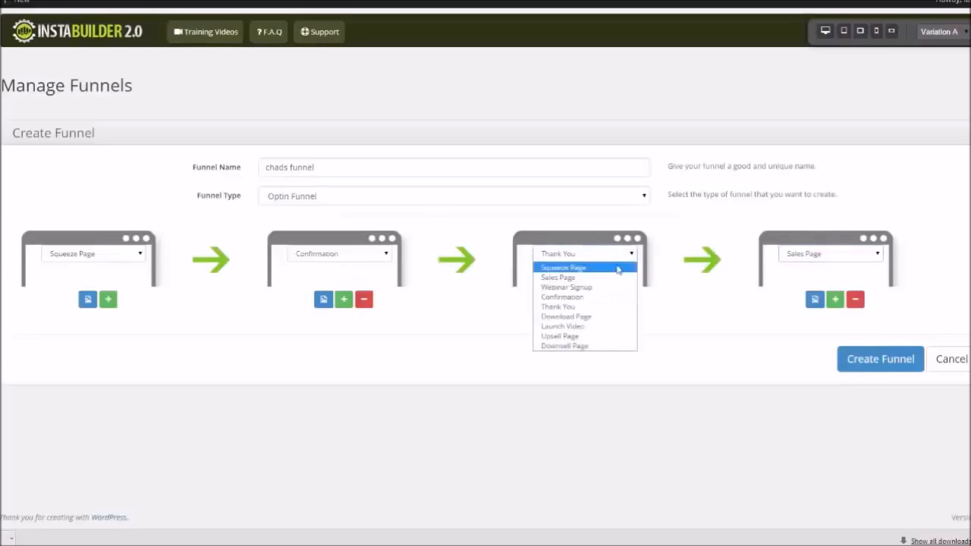
pyautogui.click(591, 336)
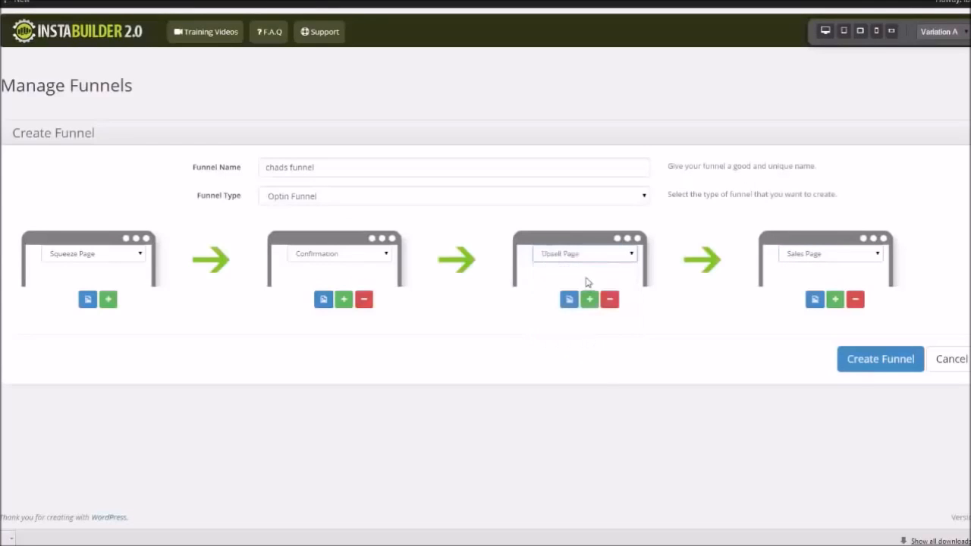
pyautogui.click(878, 256)
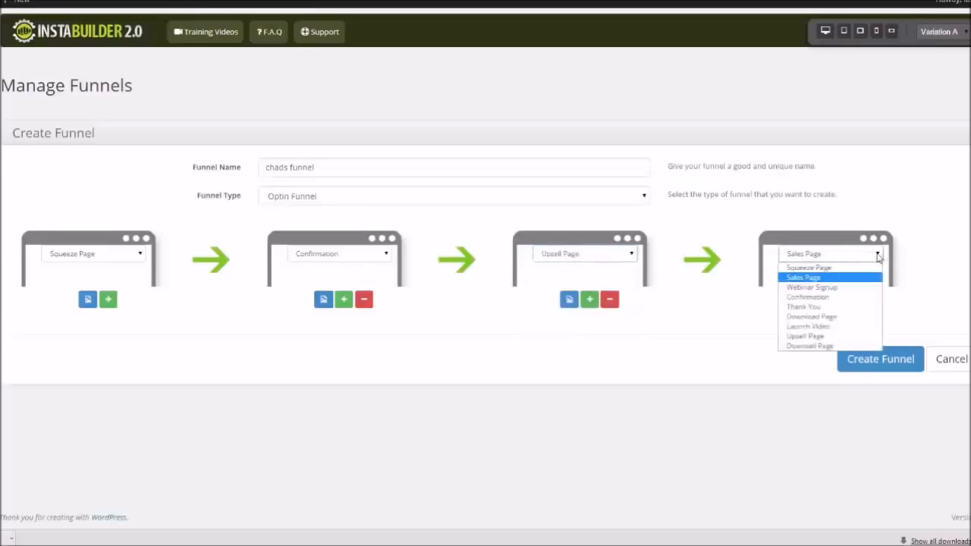
pyautogui.click(827, 326)
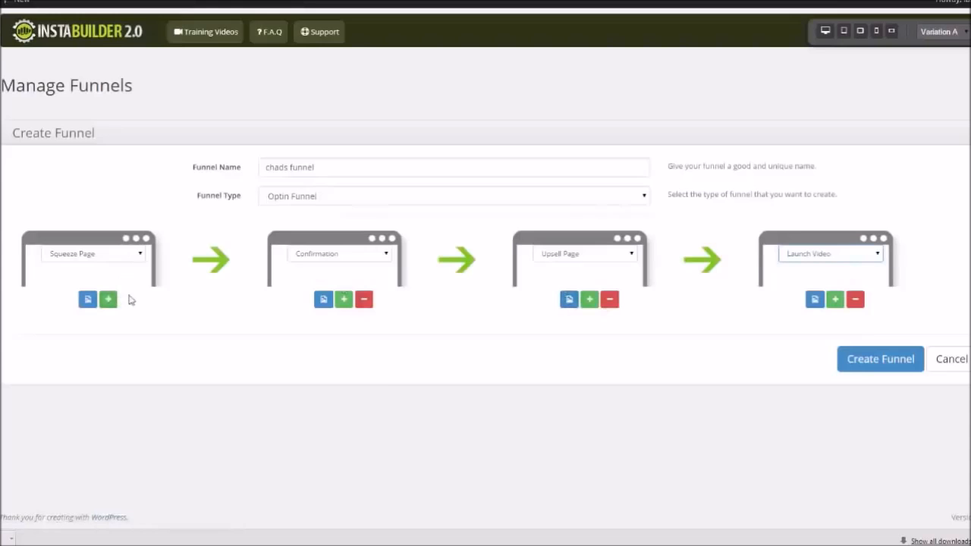
# Browse the sales page templates for the upsell step, then create the funnel
pyautogui.click(570, 300)
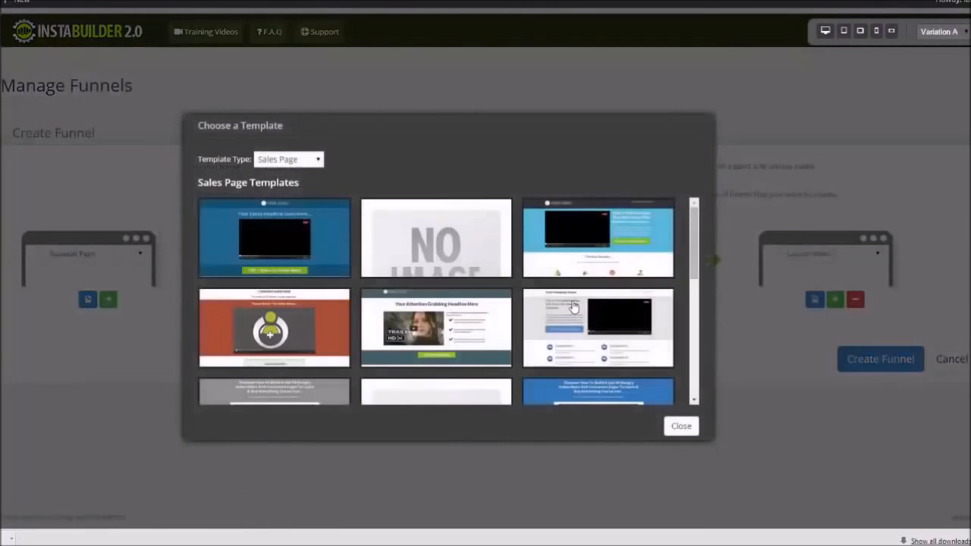
pyautogui.moveTo(693, 239); pyautogui.dragTo(681, 314)
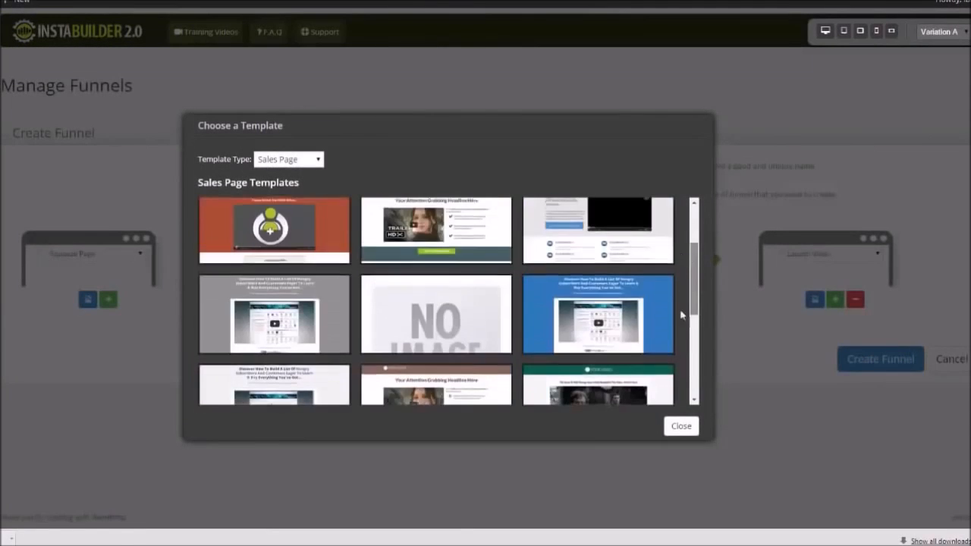
pyautogui.click(683, 427)
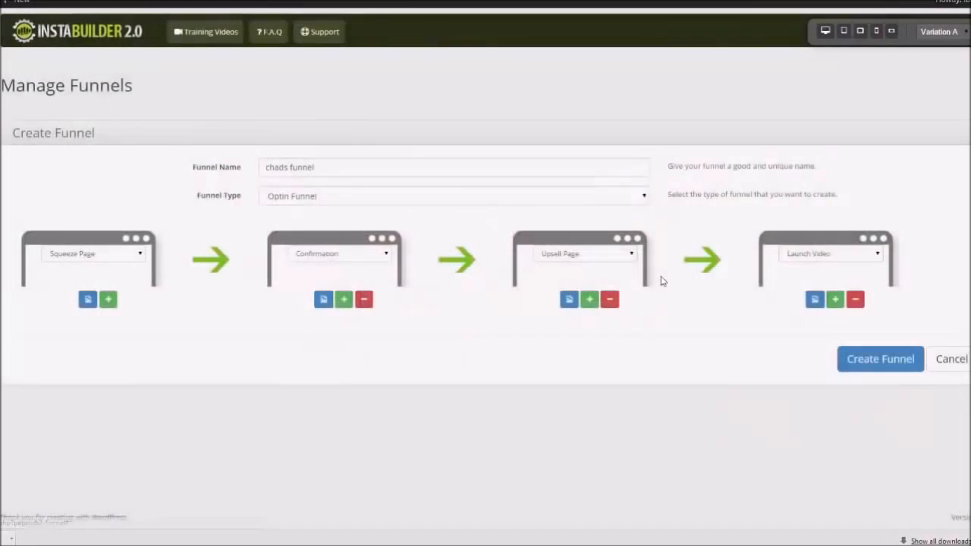
pyautogui.click(880, 358)
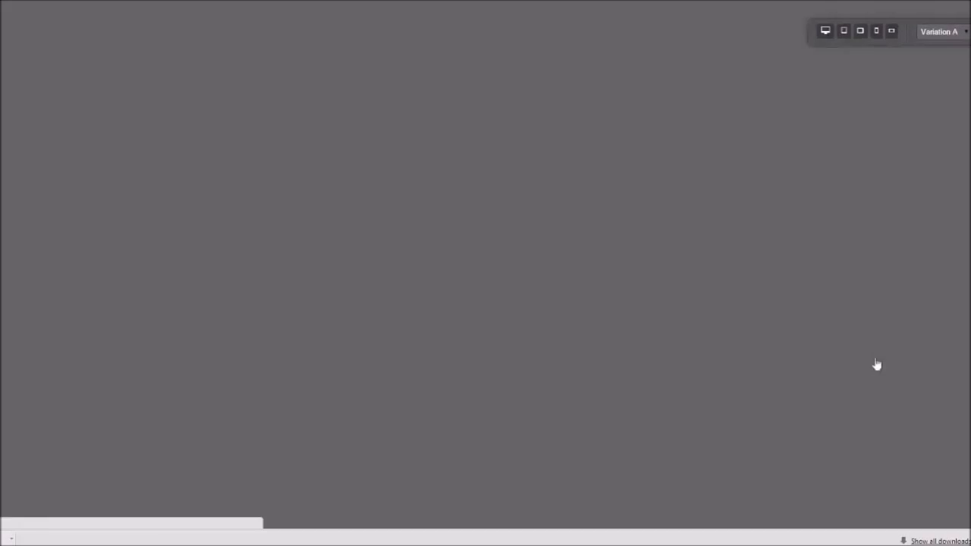